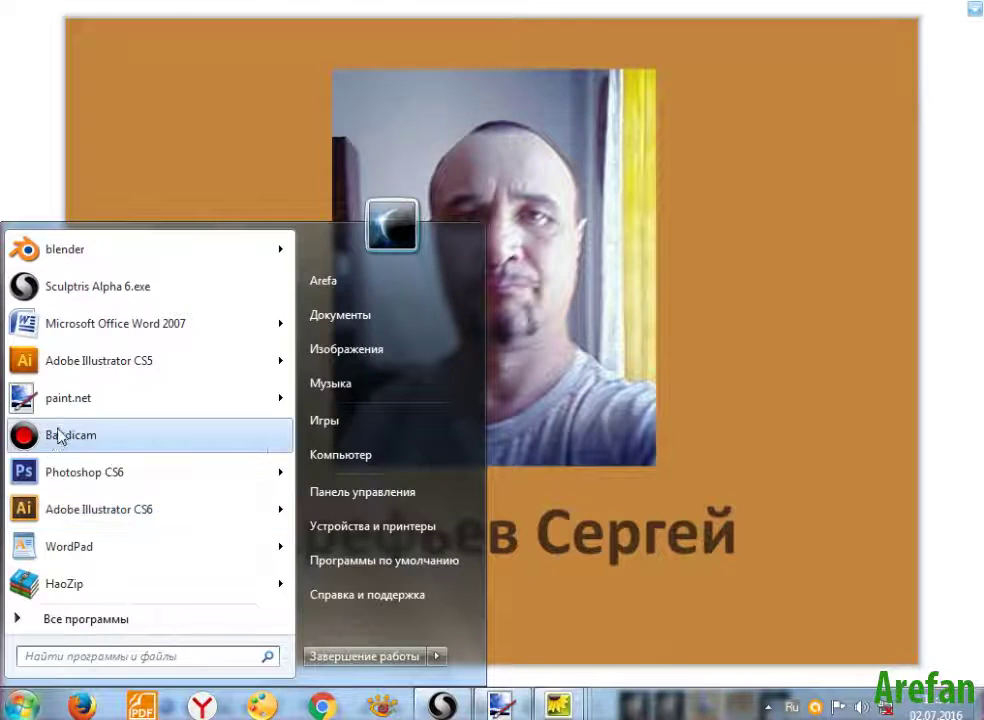
- Launch Sculptris Alpha 6 and open paint.net alongside it
click(97, 288)
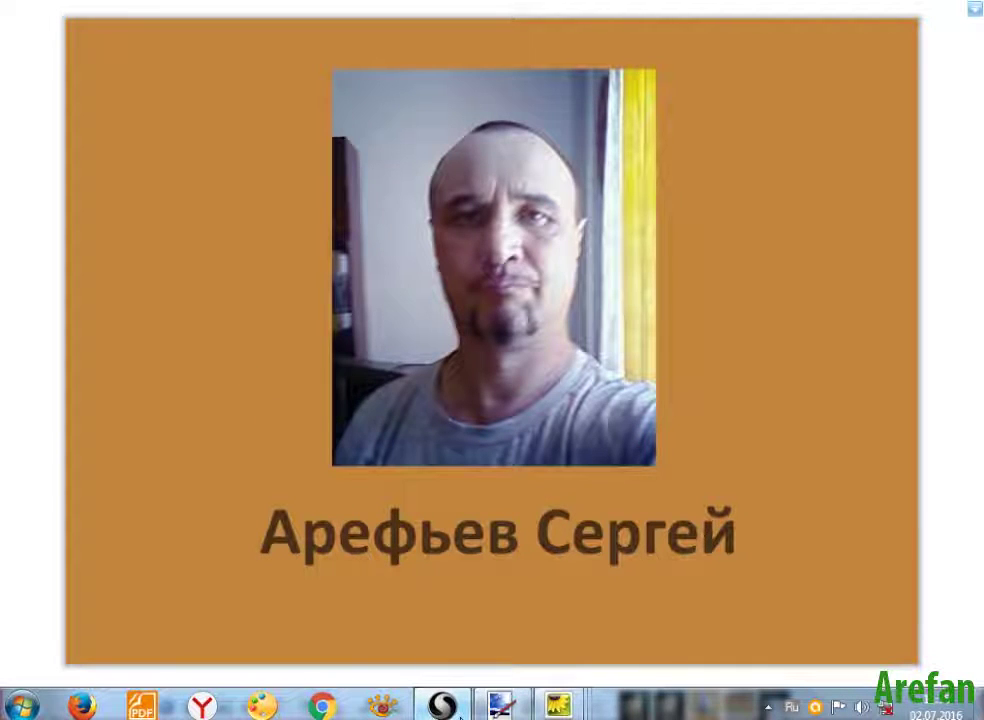
click(441, 705)
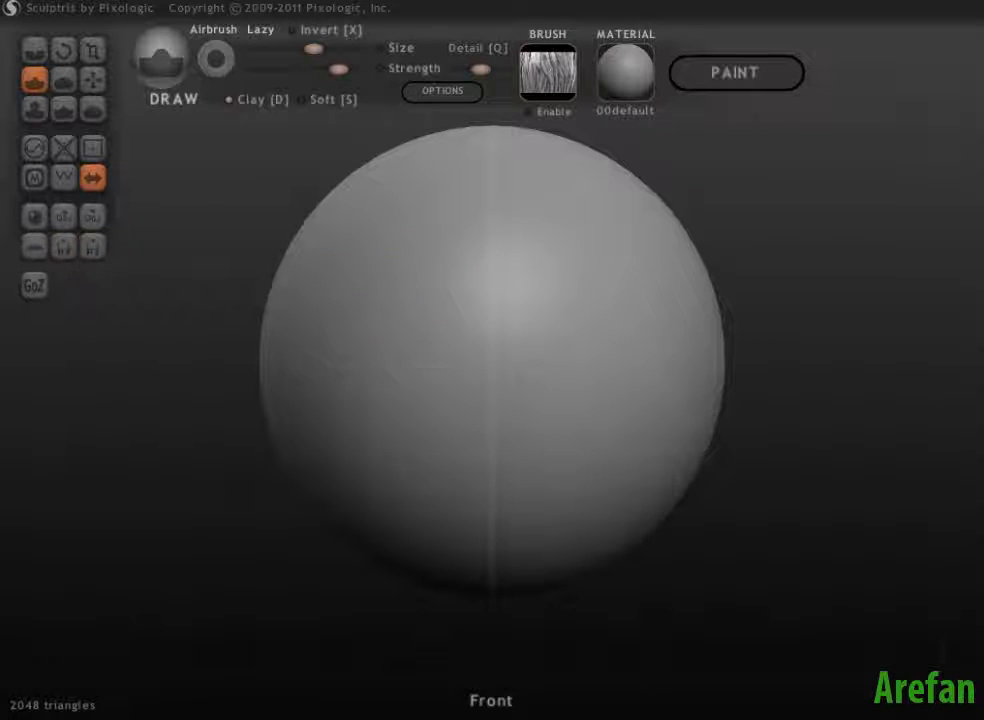
click(30, 706)
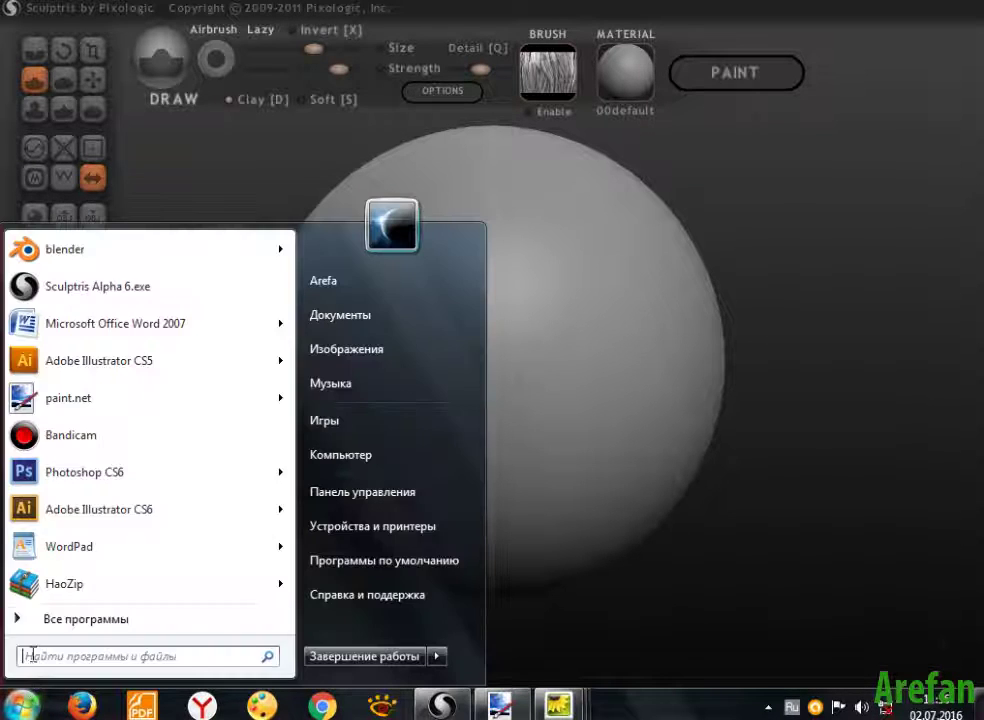
click(75, 400)
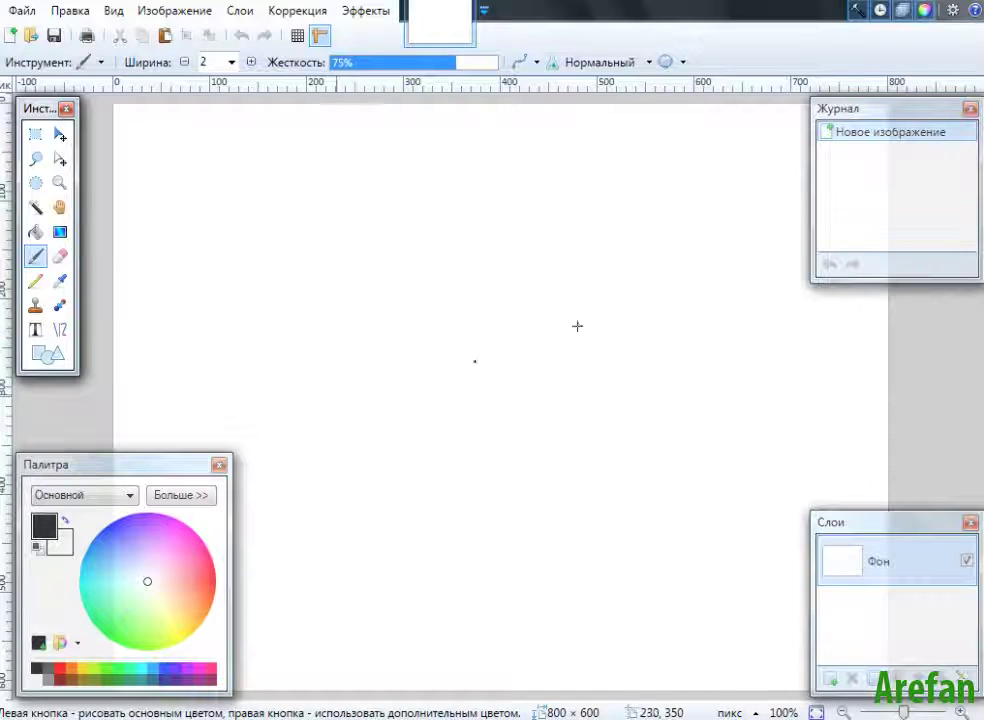
- Switch from paint.net back to the Sculptris window with the default sphere
mouse_move(495, 715)
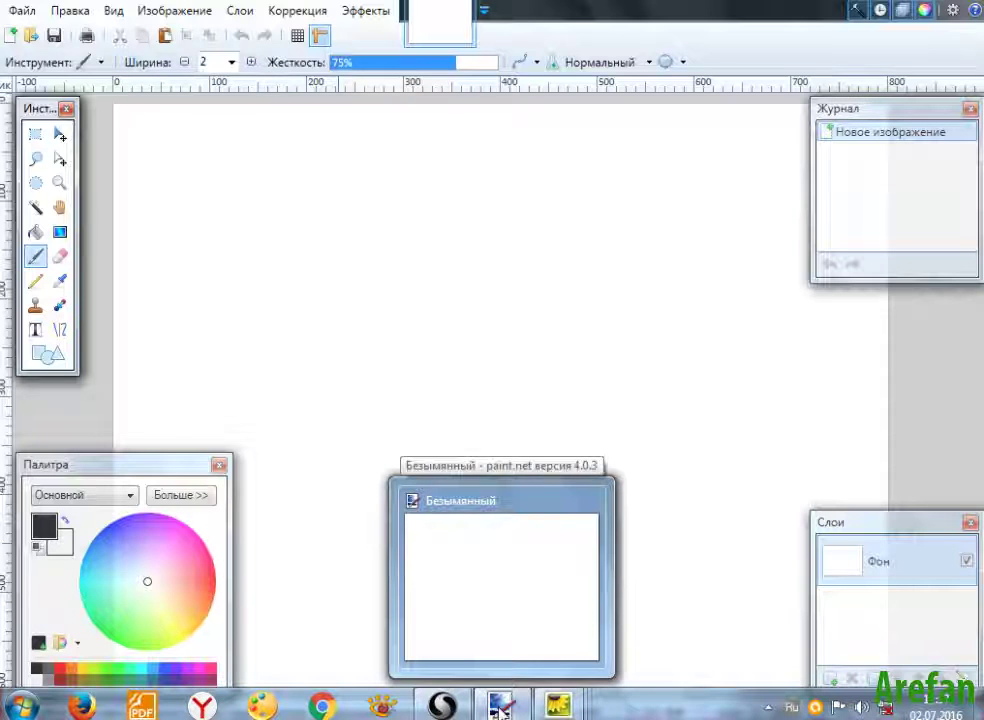
mouse_move(448, 708)
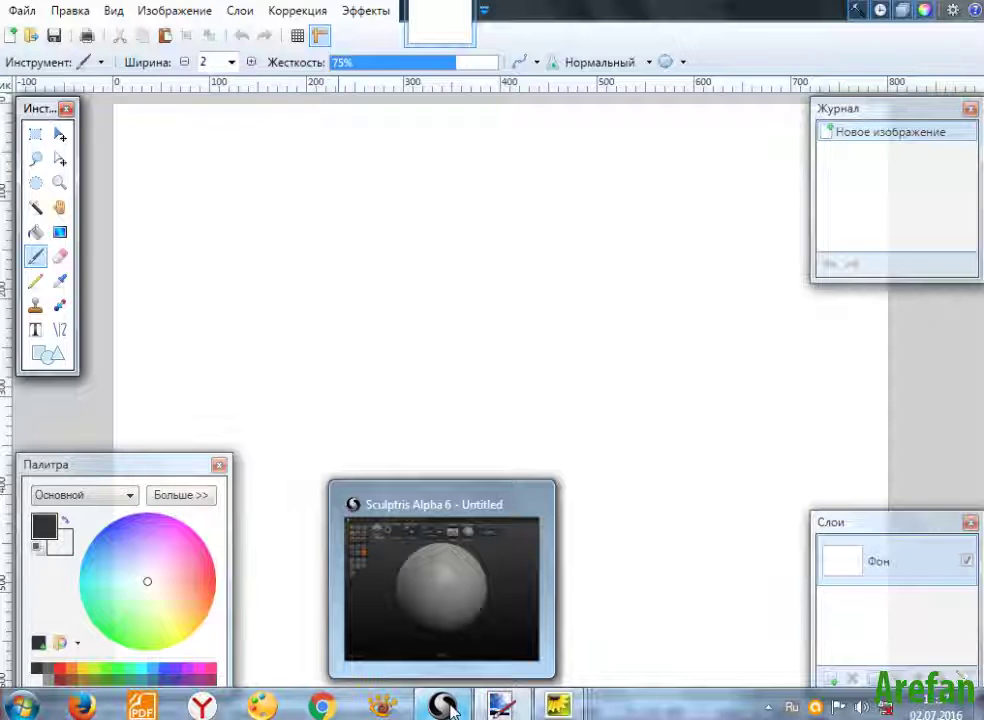
click(449, 707)
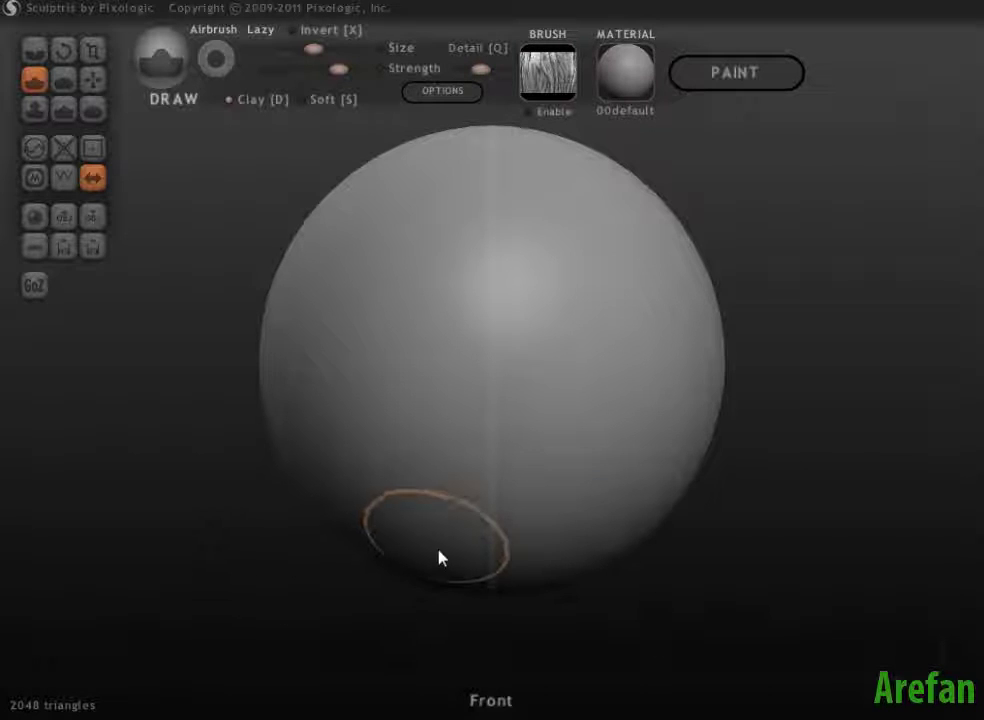
mouse_move(352, 712)
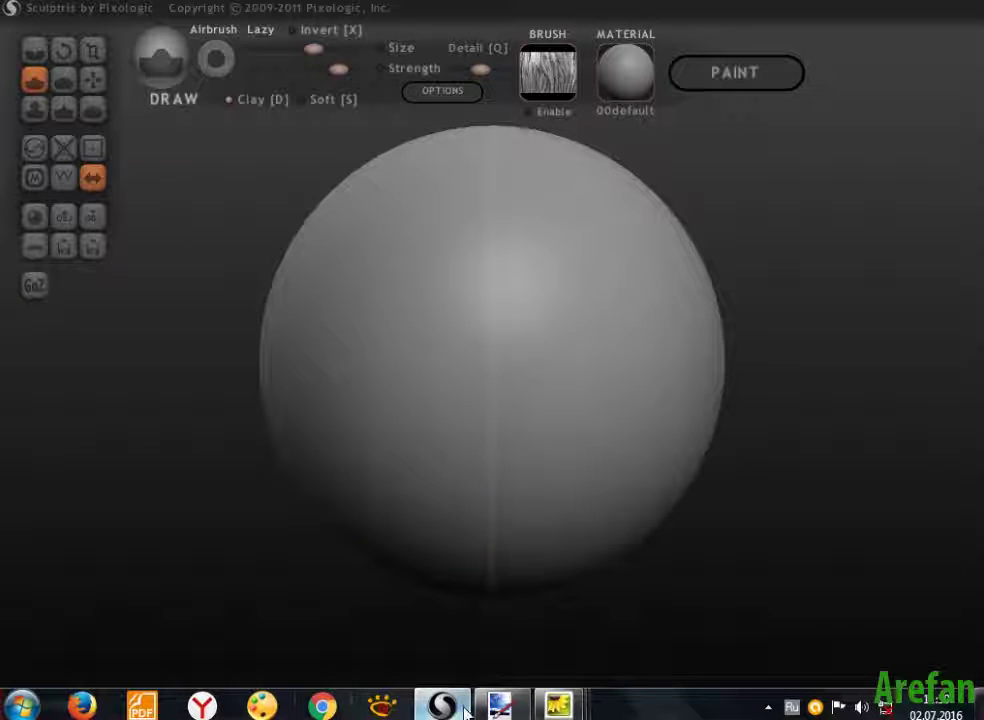
mouse_move(489, 712)
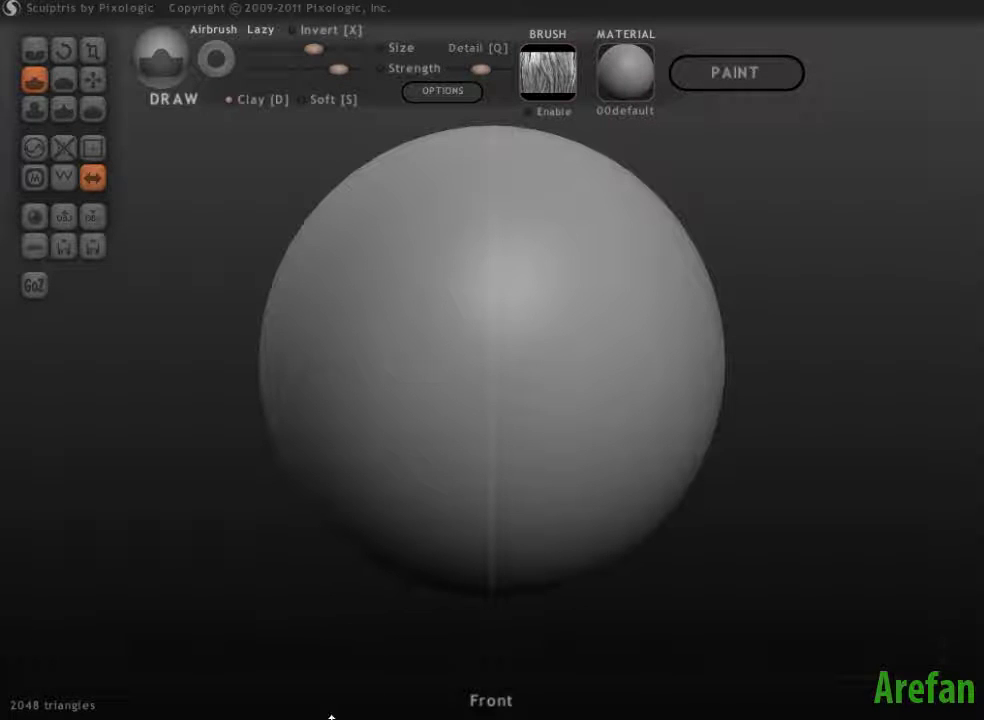
- Find the lion photo lev_i_lvica_zlye_lica_bezhevaya_sherst_1920x1080 in the "кошки тигры львы" folder, and minimize the folder window
key(super)
click(620, 705)
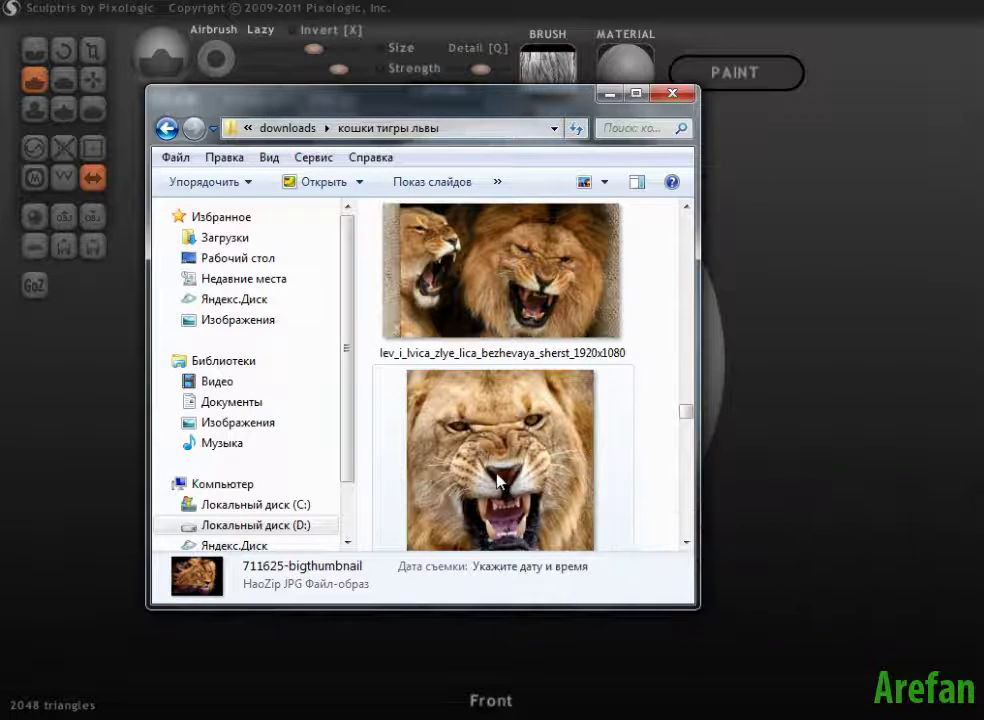
click(520, 300)
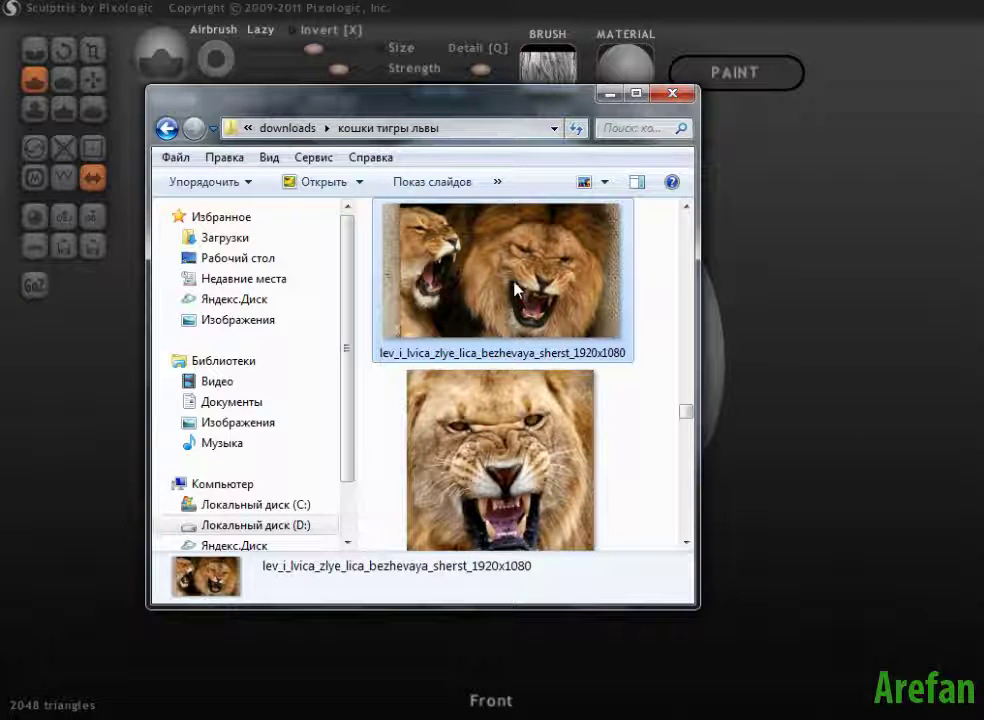
click(613, 93)
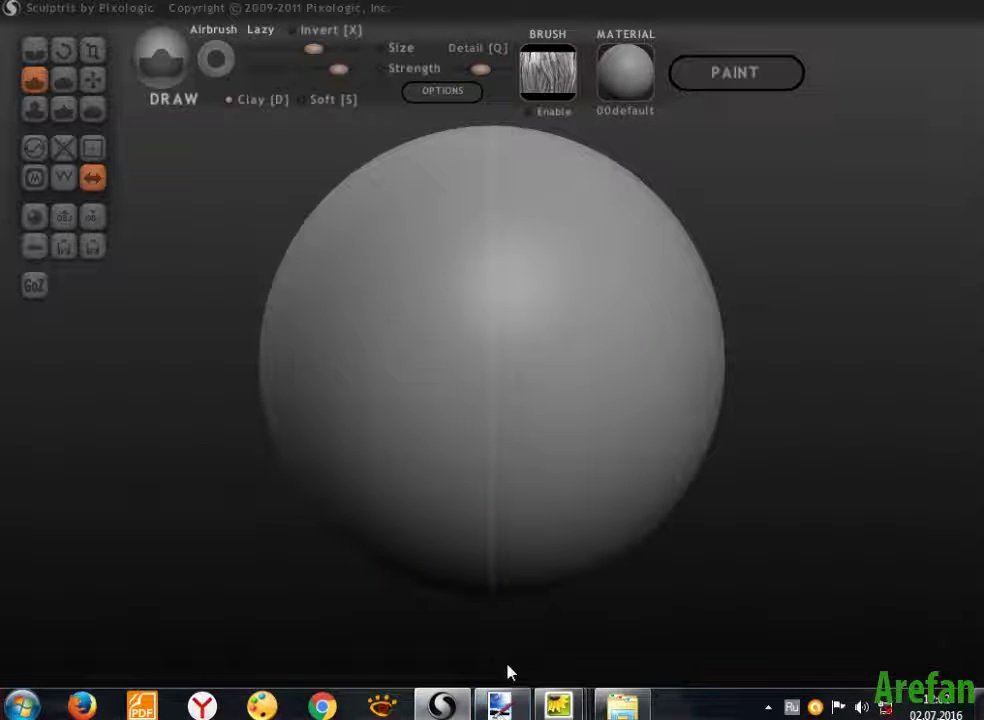
- In paint.net, open lev_i_lvica_zlye_lica_bezhevaya_sherst_1920x1080 from the "кошки тигры львы" downloads folder on drive D
click(500, 704)
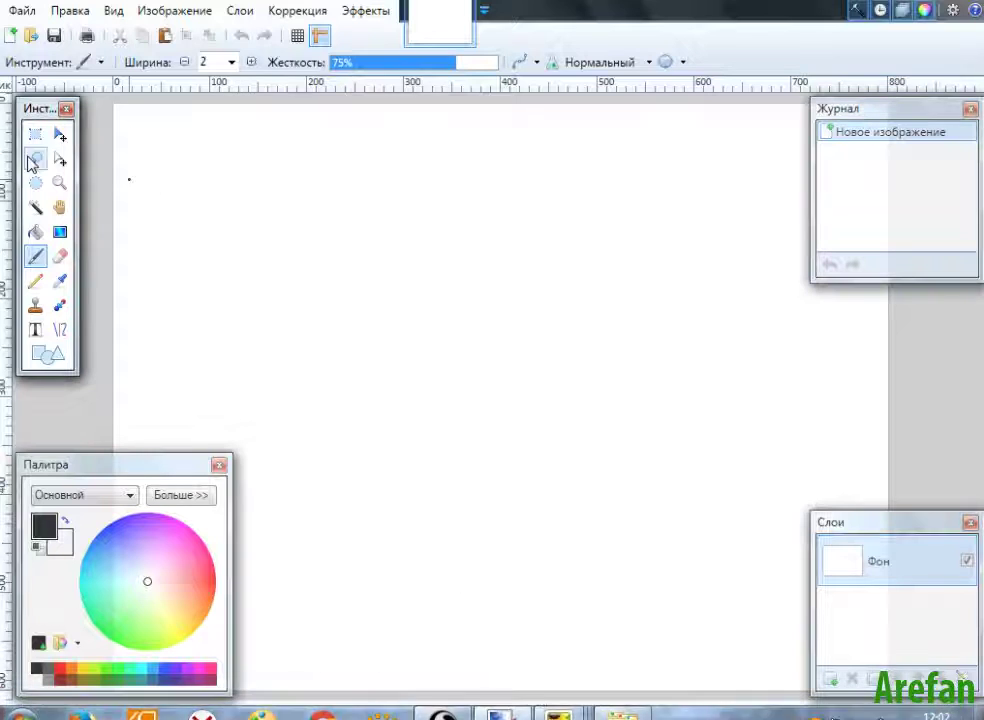
click(33, 16)
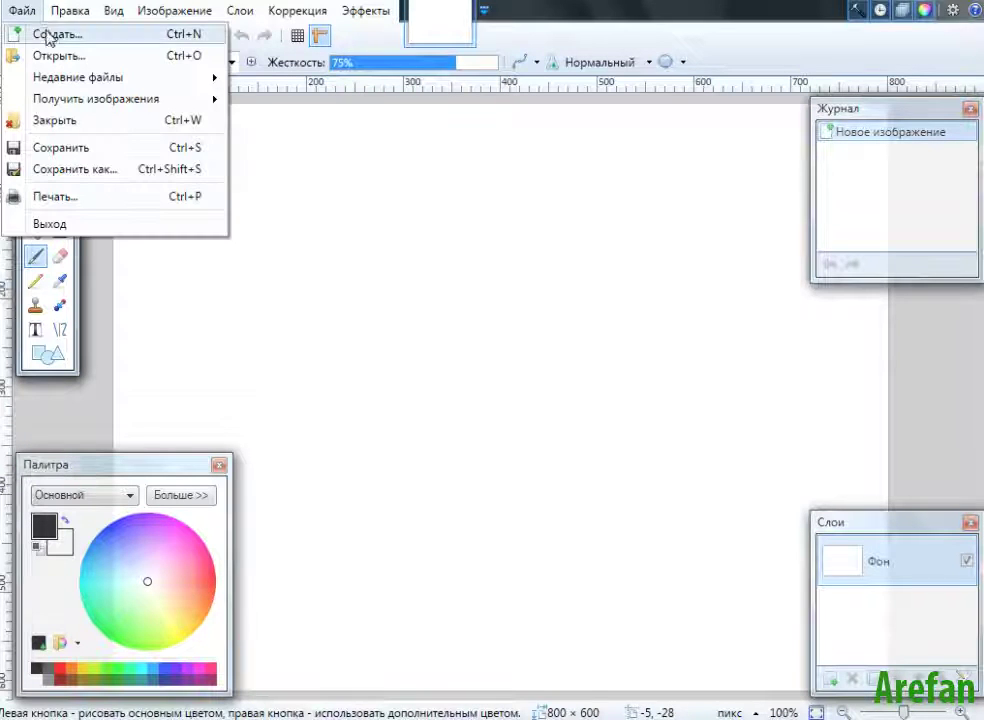
click(62, 56)
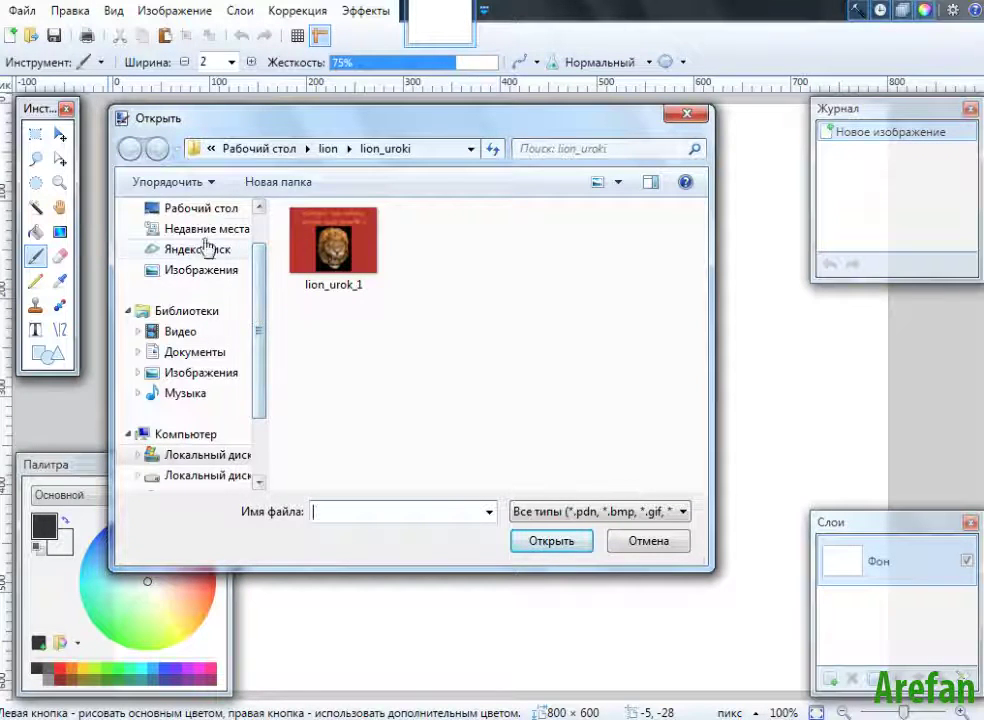
drag(259, 347, 262, 394)
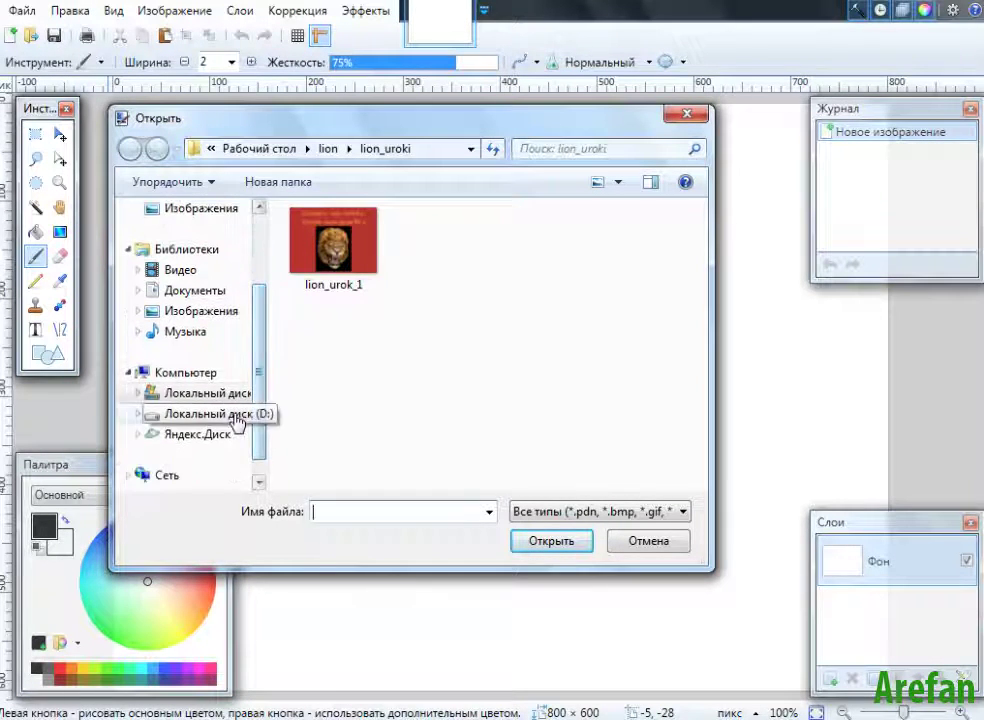
click(235, 413)
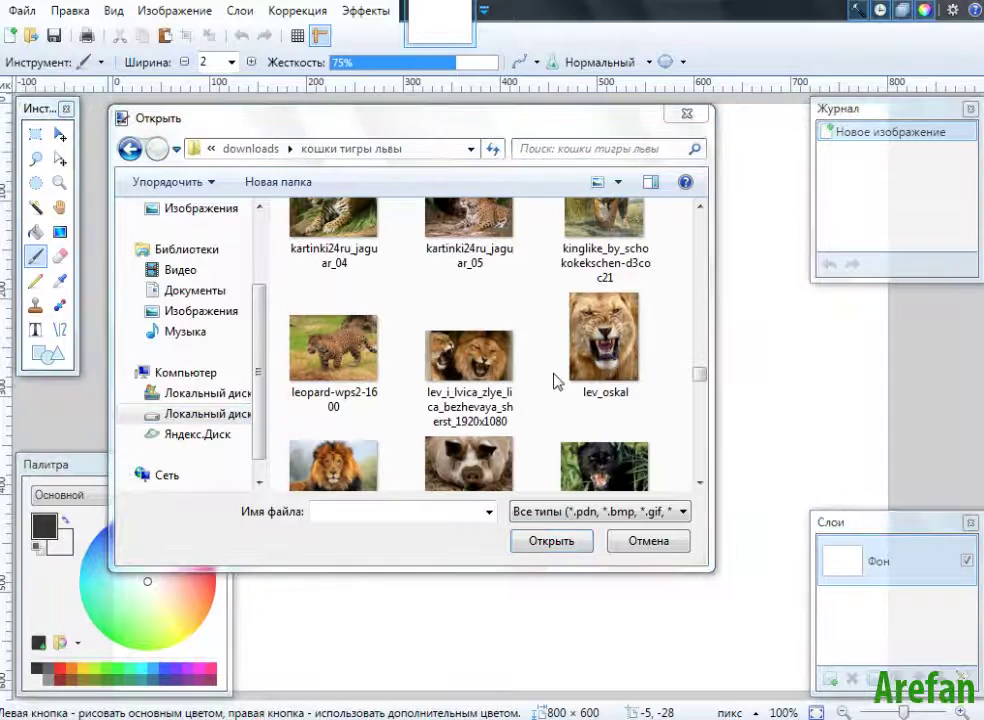
click(464, 378)
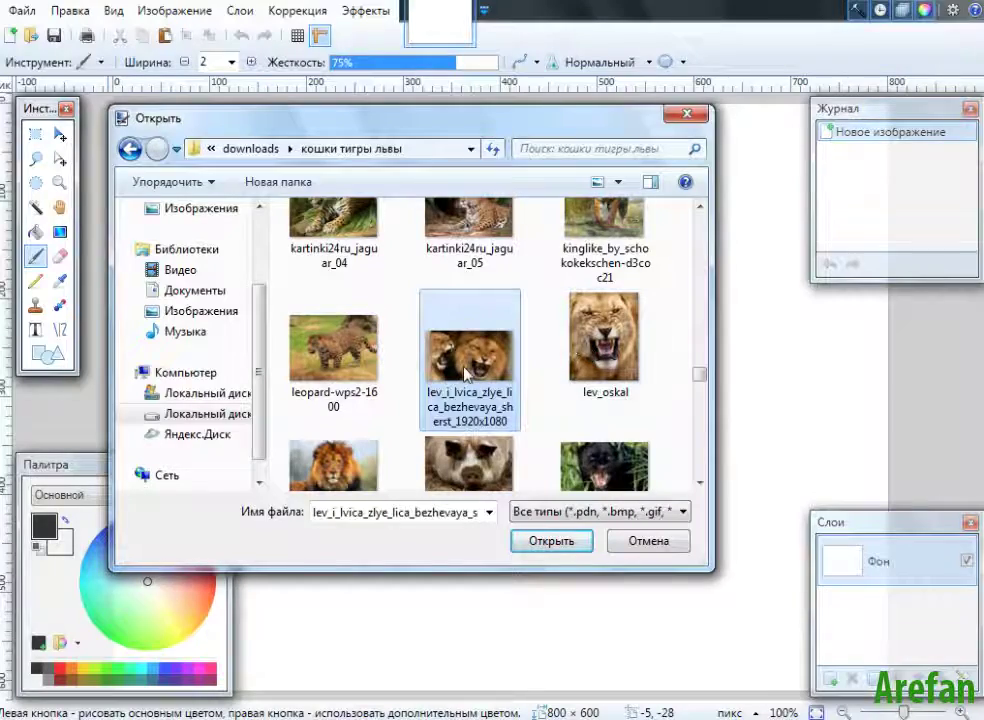
click(548, 539)
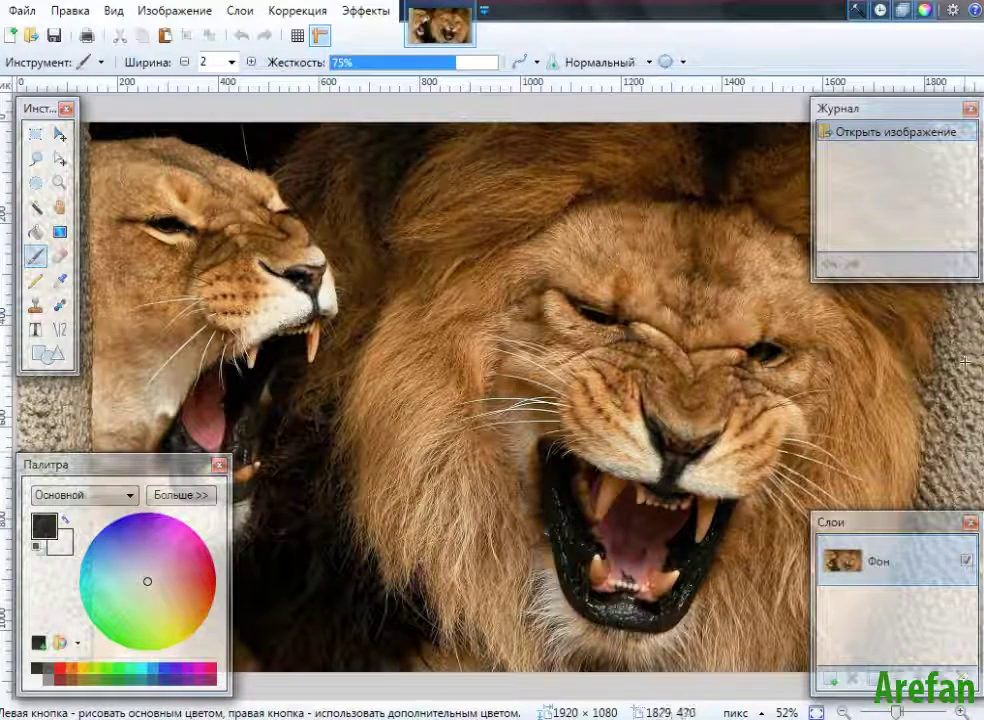
- Resize the lion photo to a width of 600 pixels, keeping the proportions
click(185, 13)
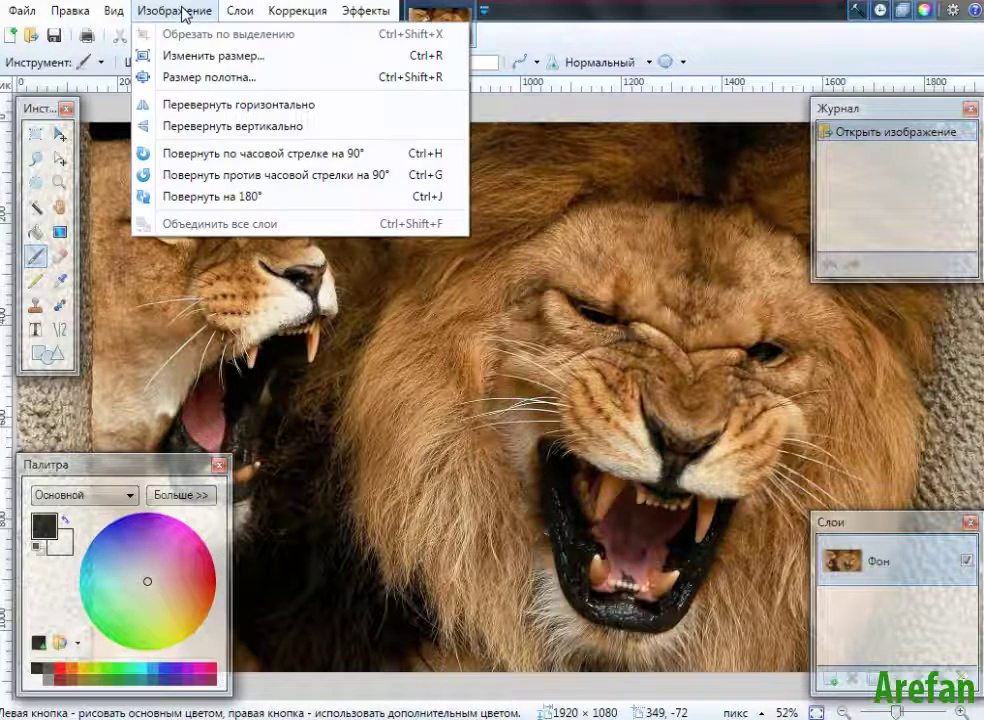
click(166, 56)
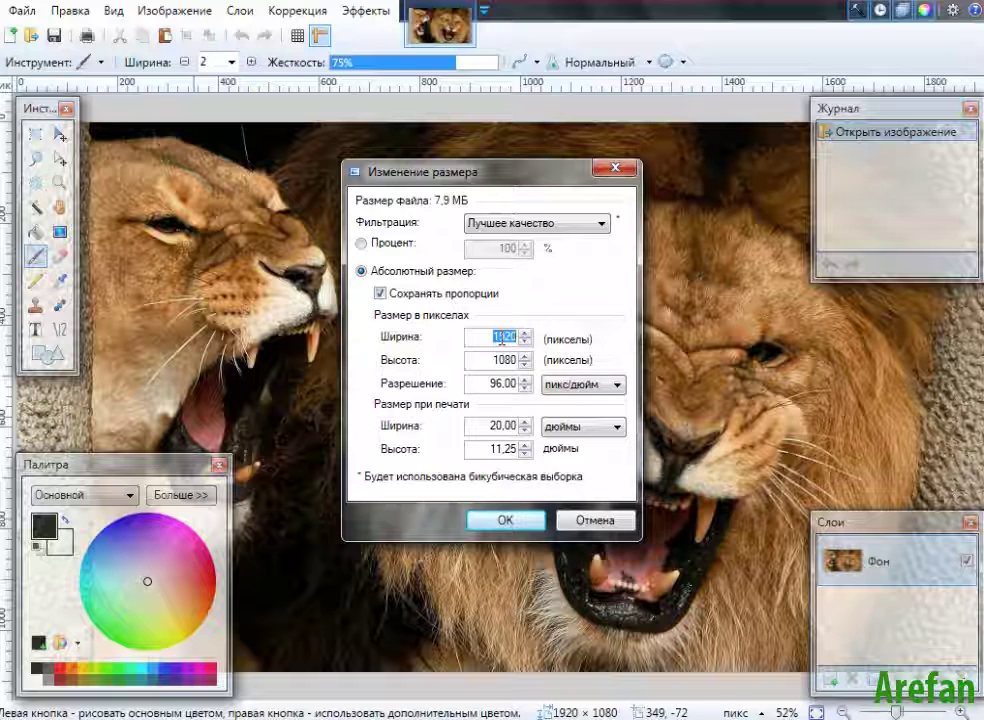
text(600)
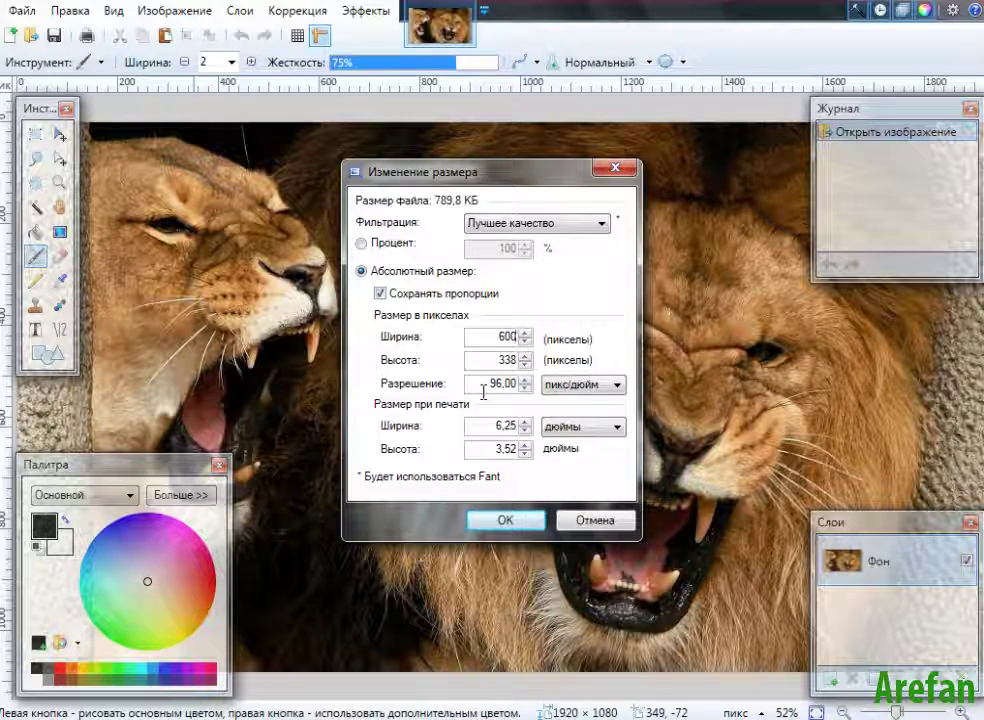
click(505, 524)
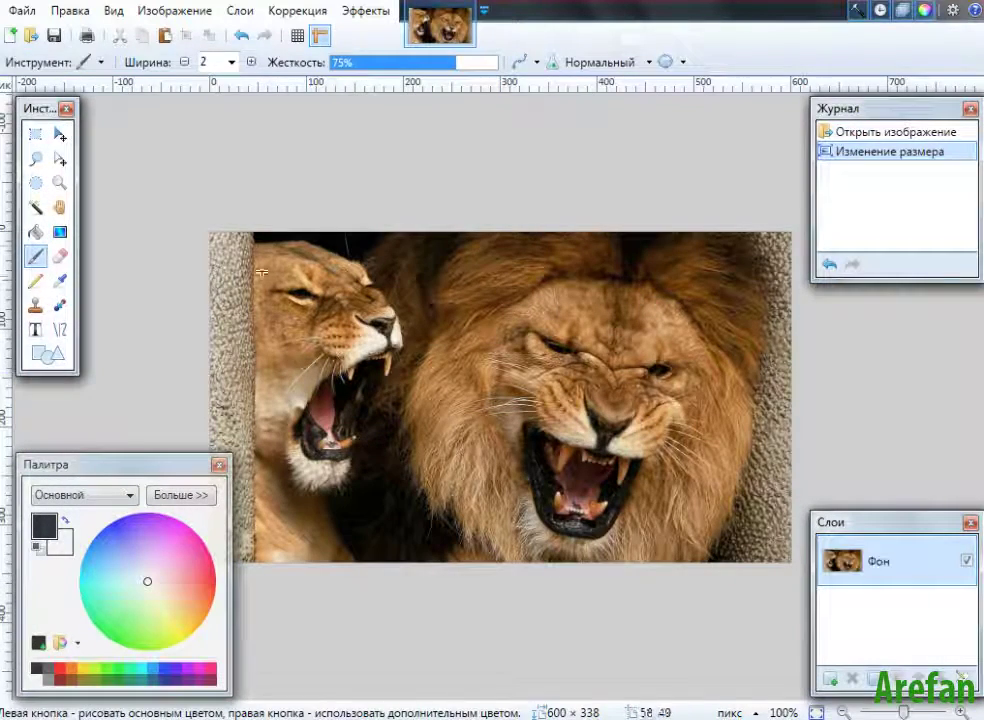
- Crop the photo to a rectangle of about 339 × 336 pixels around the male lion's head
click(35, 136)
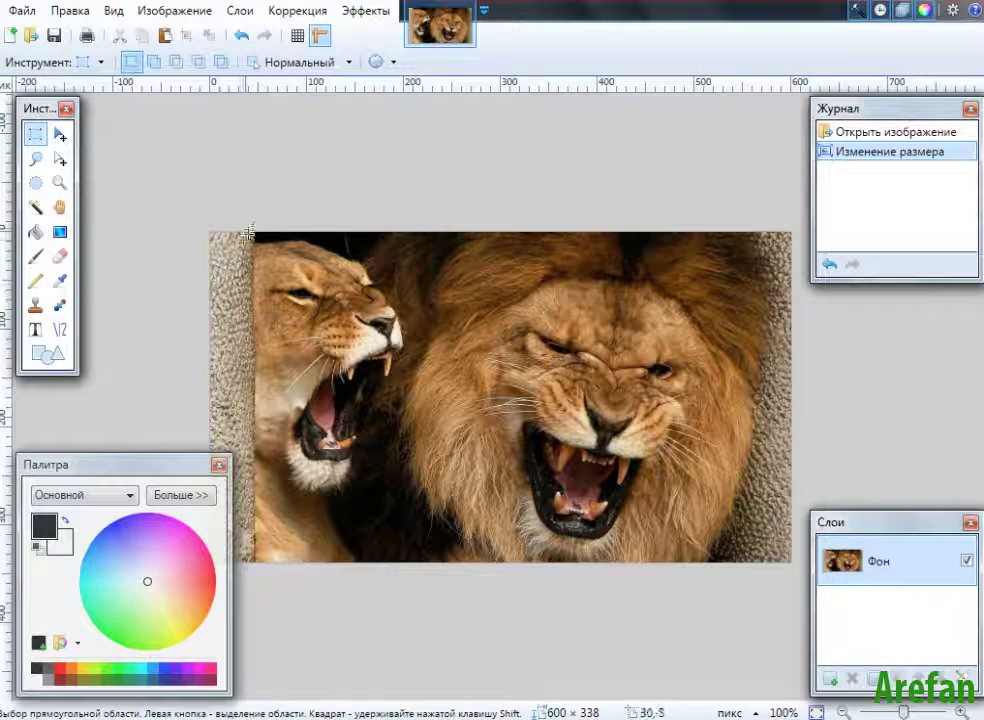
drag(254, 231, 238, 481)
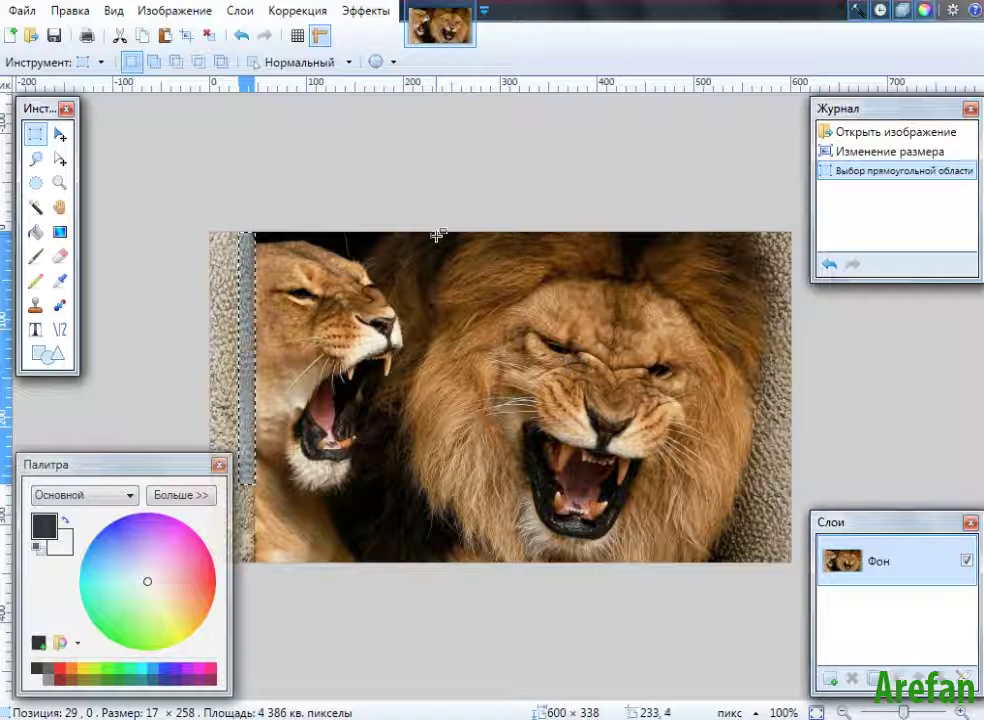
drag(437, 234, 763, 562)
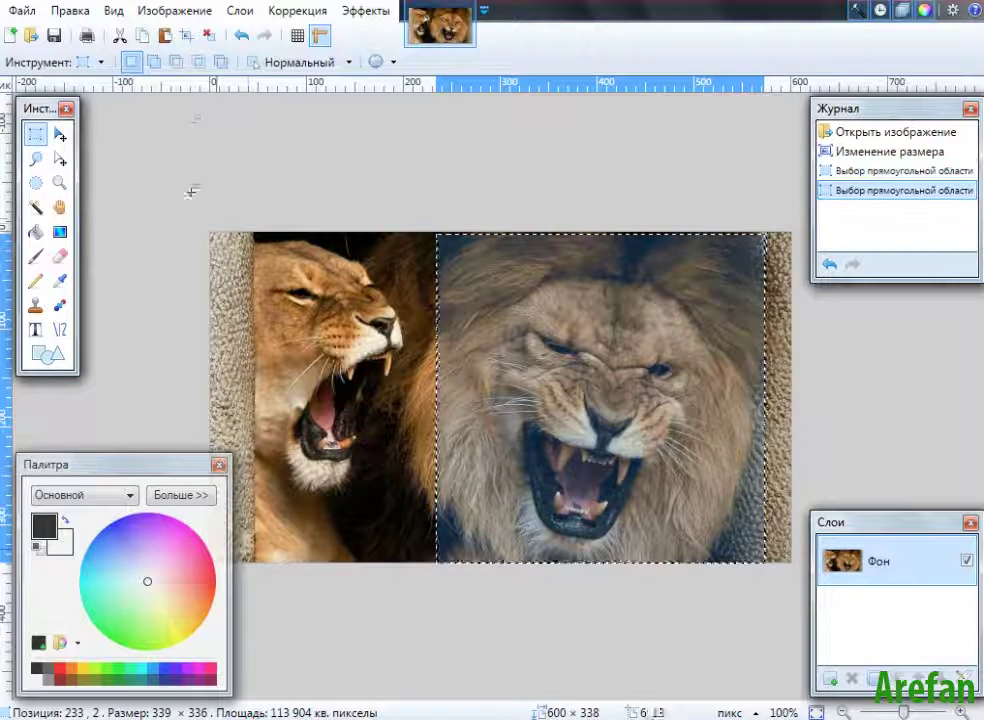
click(187, 38)
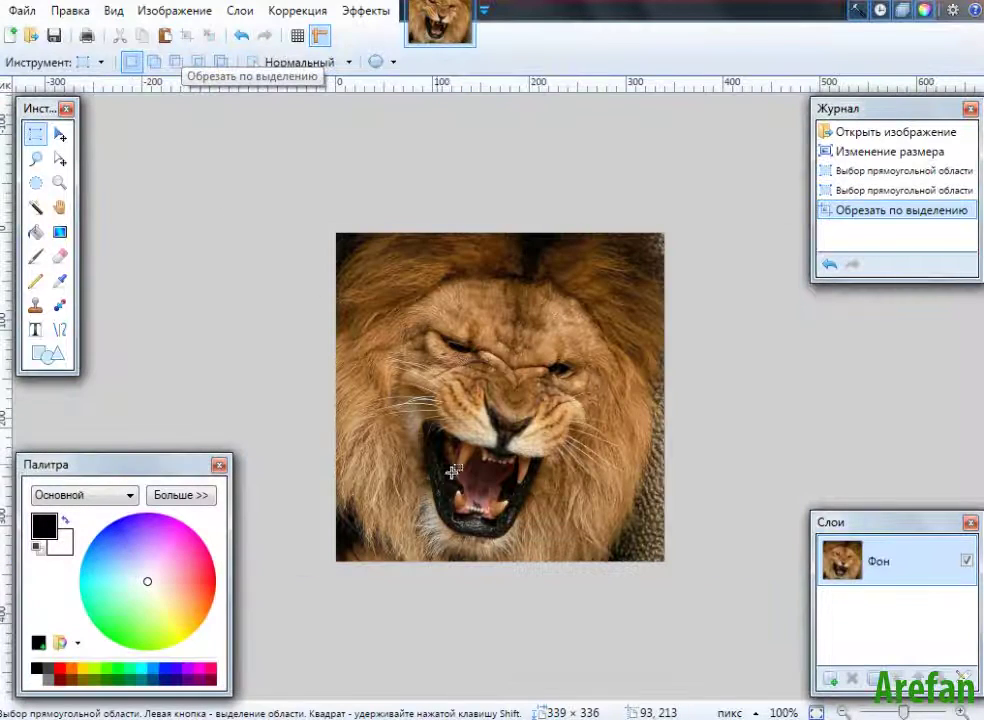
- Select the entire cropped lion image with the Move Selected Pixels tool
click(60, 134)
key(ctrl+a)
click(470, 371)
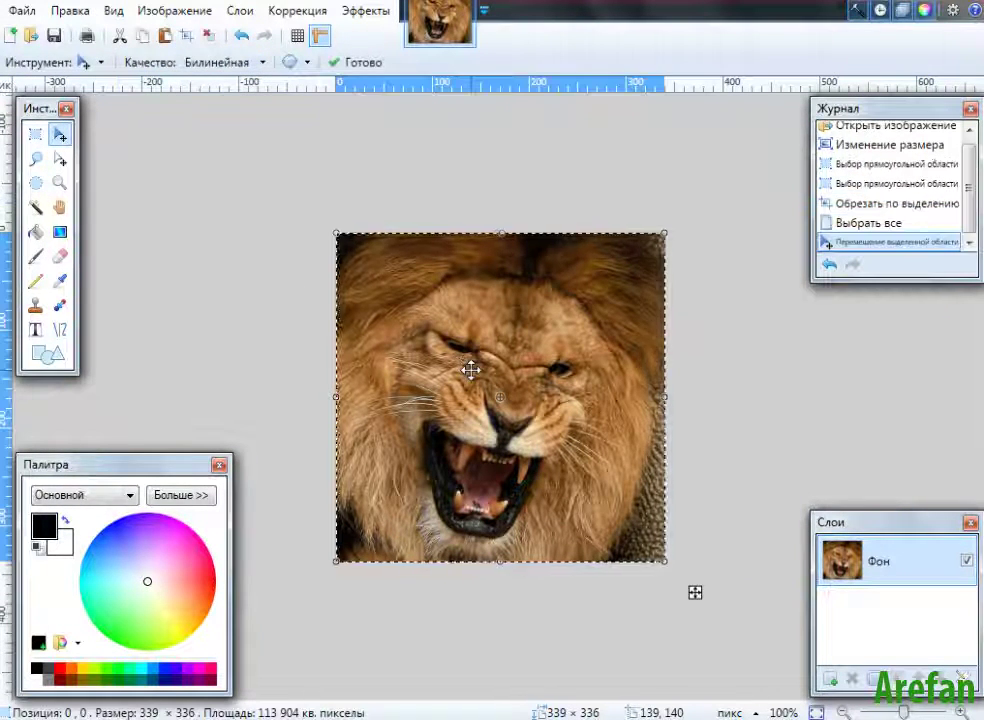
- Create a new blank image 800 pixels wide and 600 pixels high
click(24, 12)
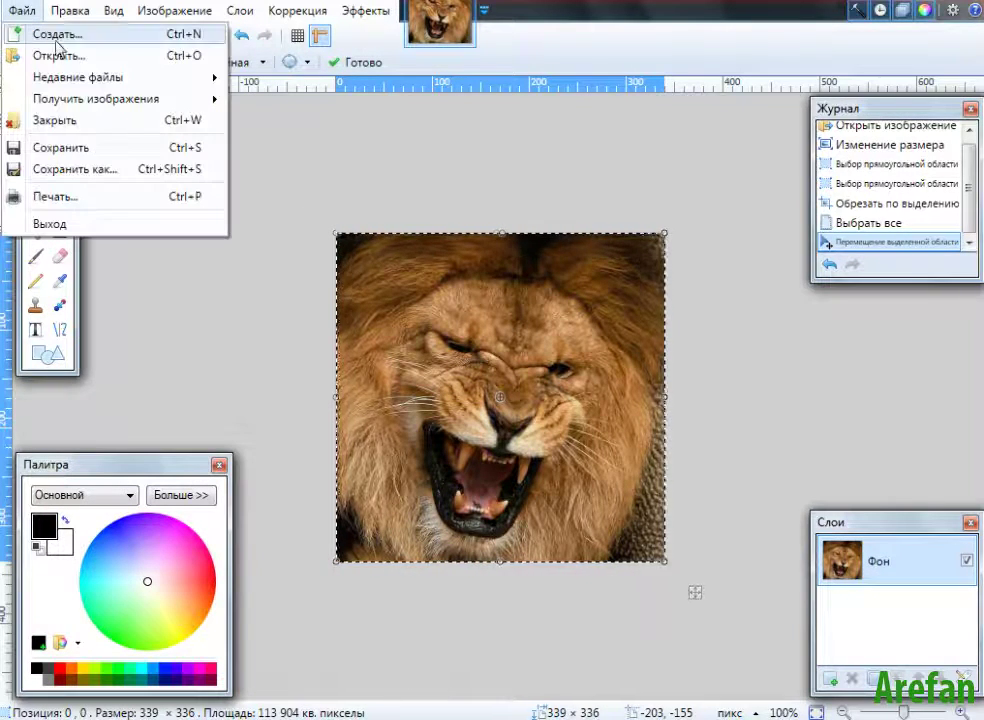
click(58, 35)
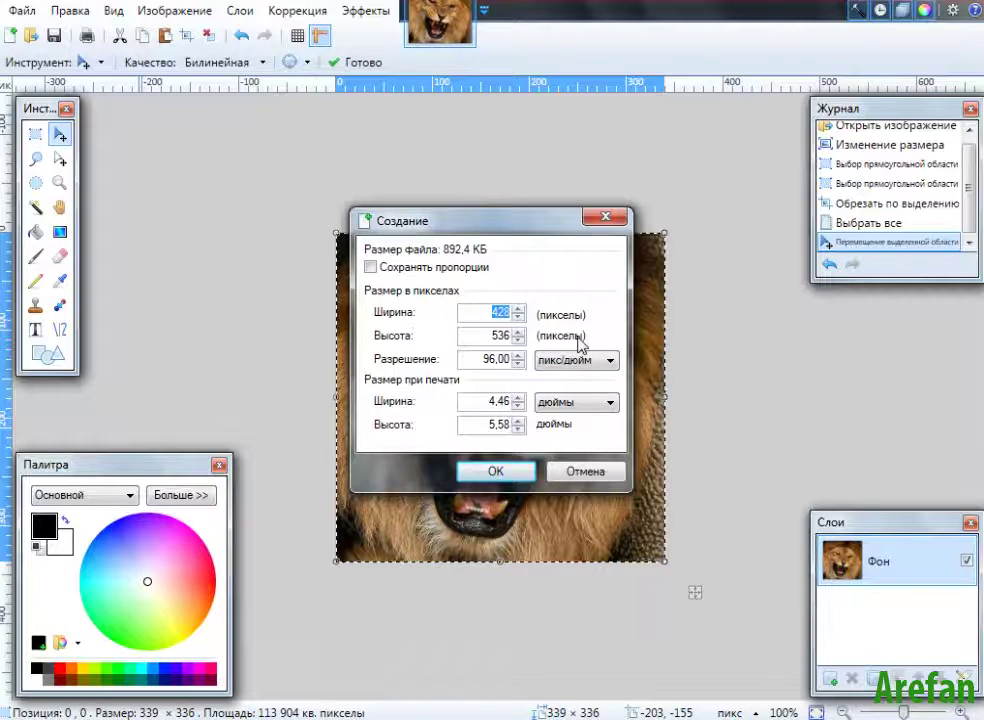
text(800)
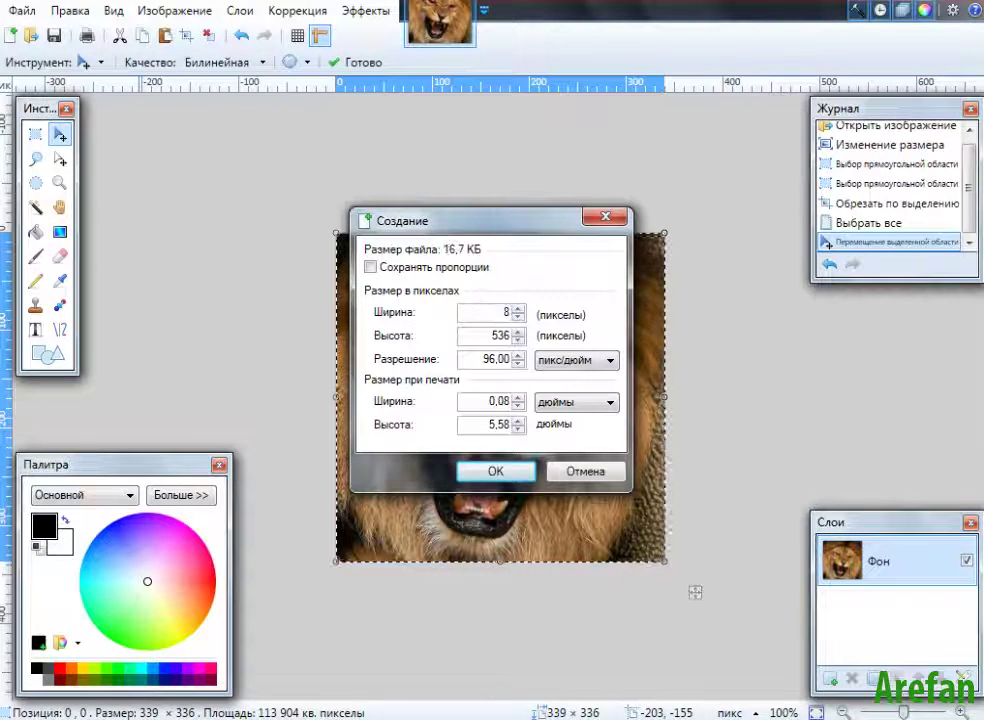
click(517, 331)
drag(510, 336, 418, 362)
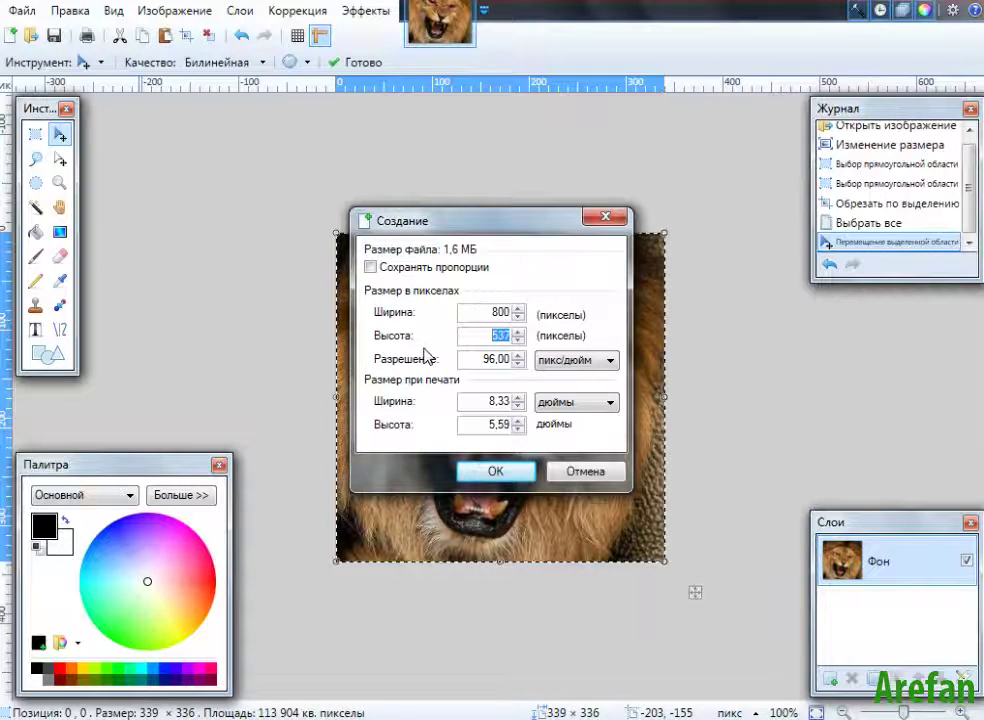
text(6)
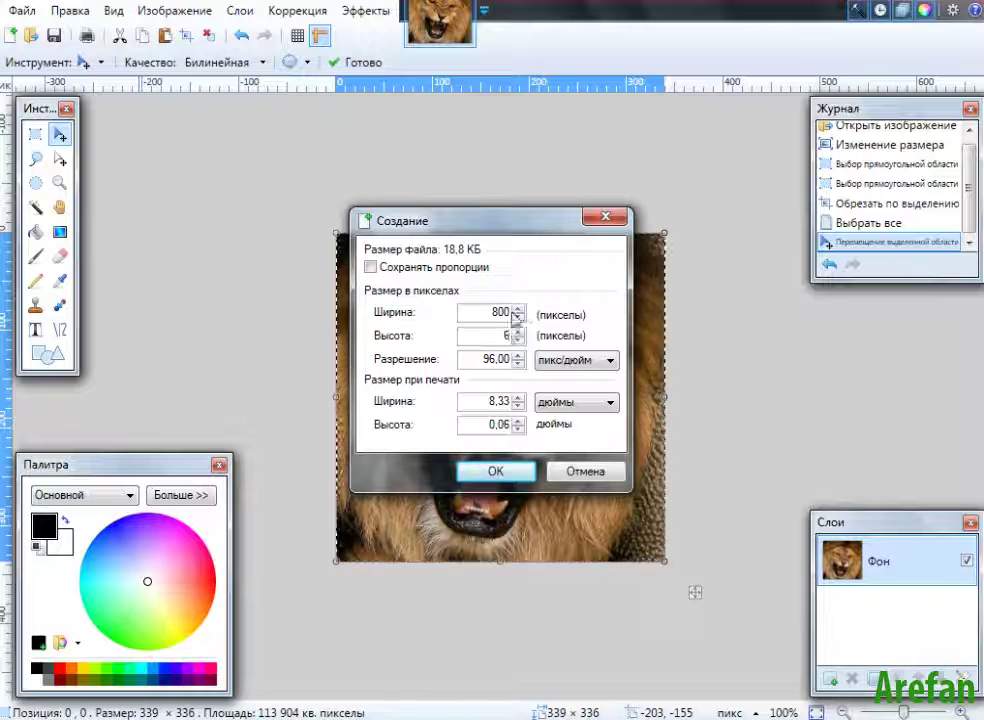
text(00)
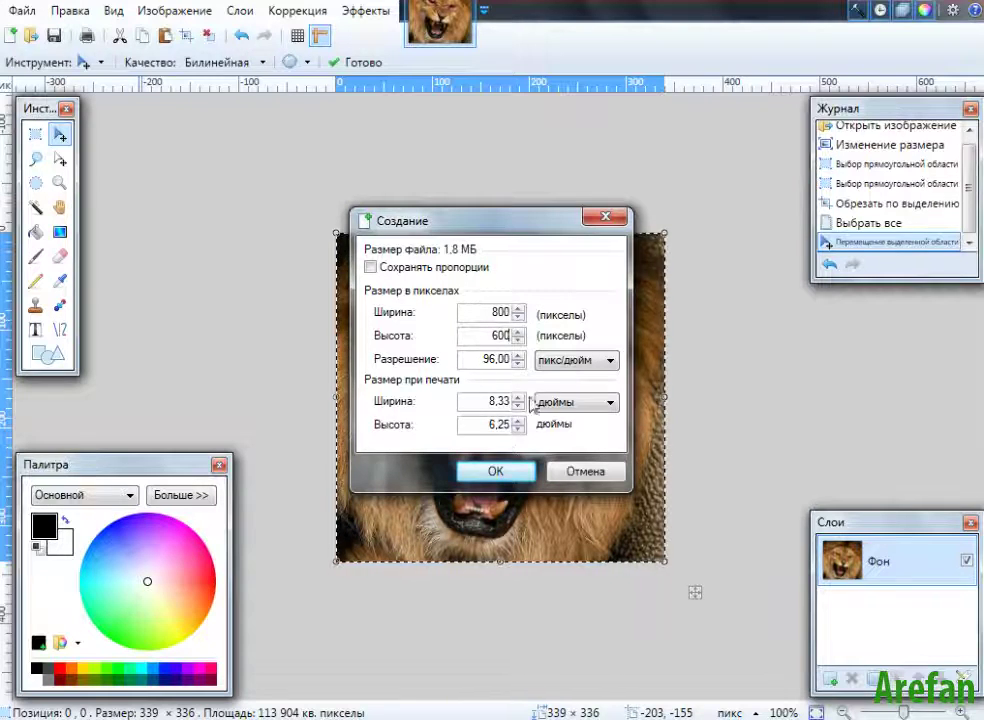
click(500, 470)
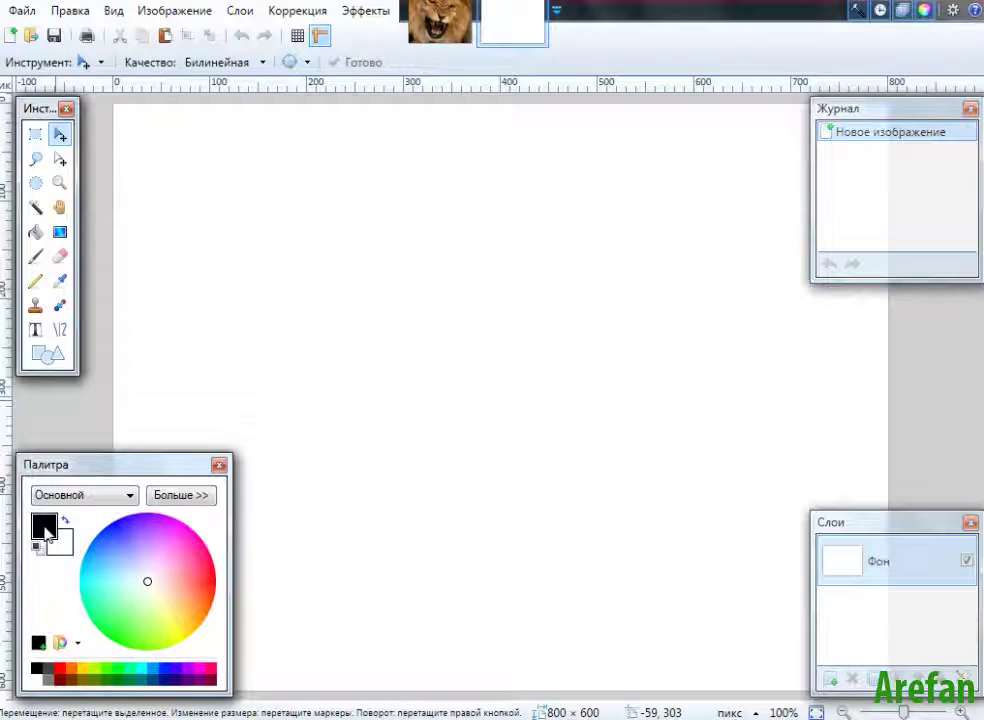
- Fill the blank 800 × 600 canvas with the dark grey colour 191919 using the Paint Bucket
click(35, 232)
click(375, 340)
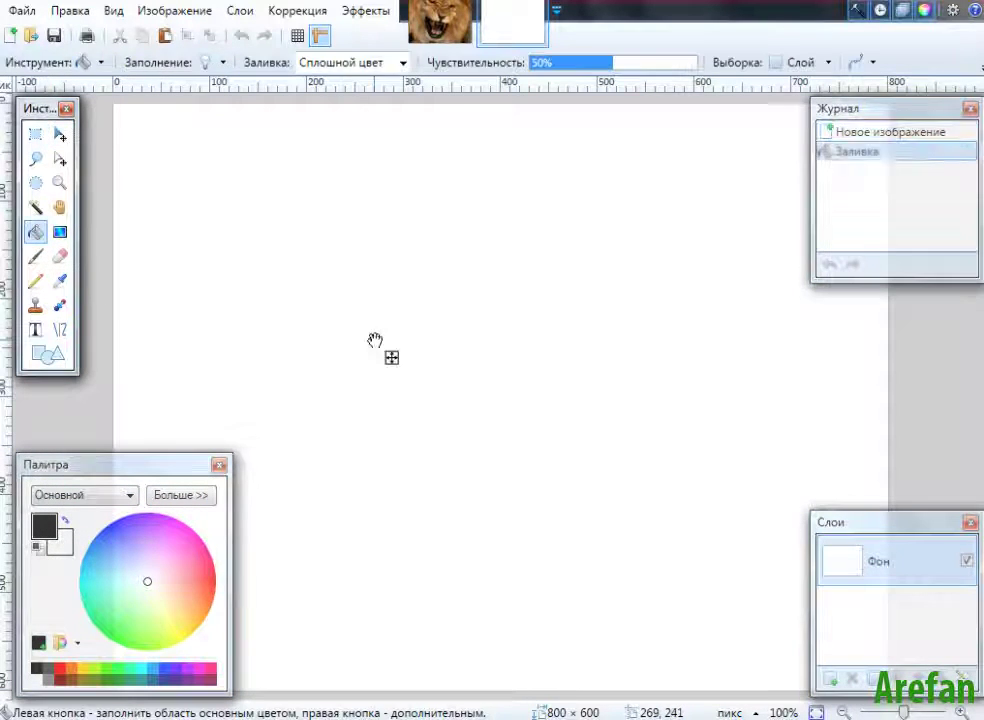
click(200, 497)
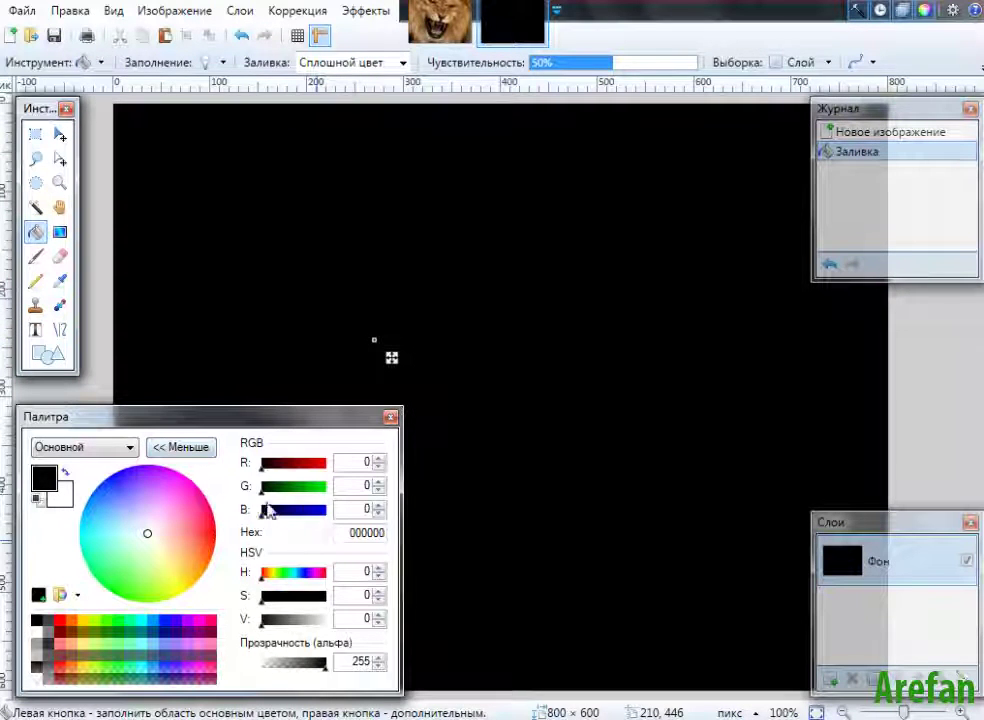
drag(268, 626, 266, 628)
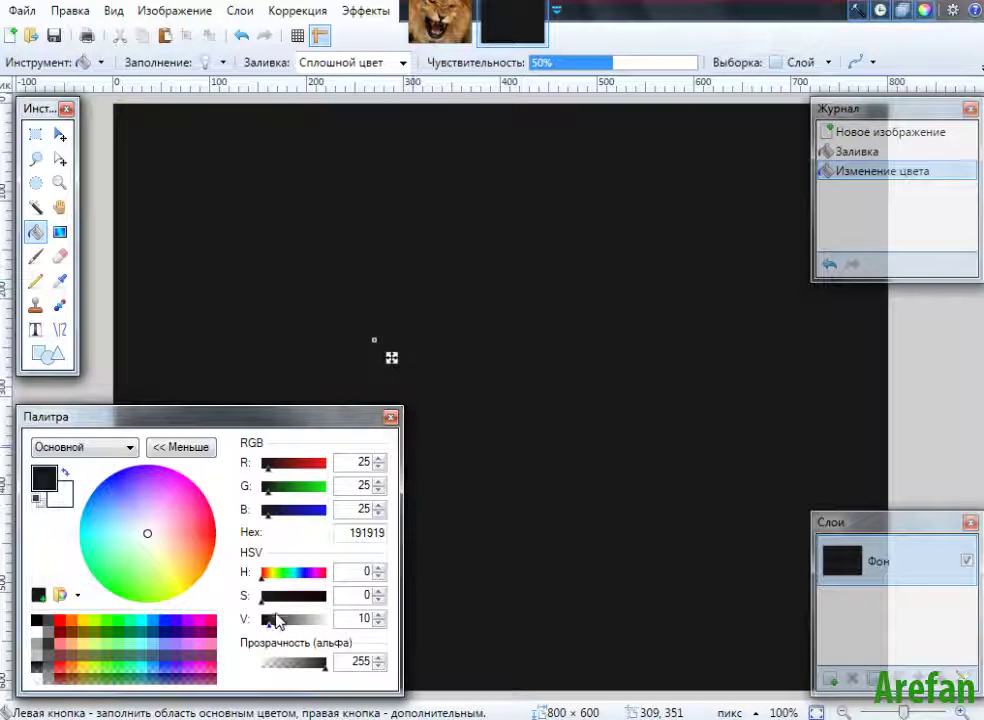
click(274, 620)
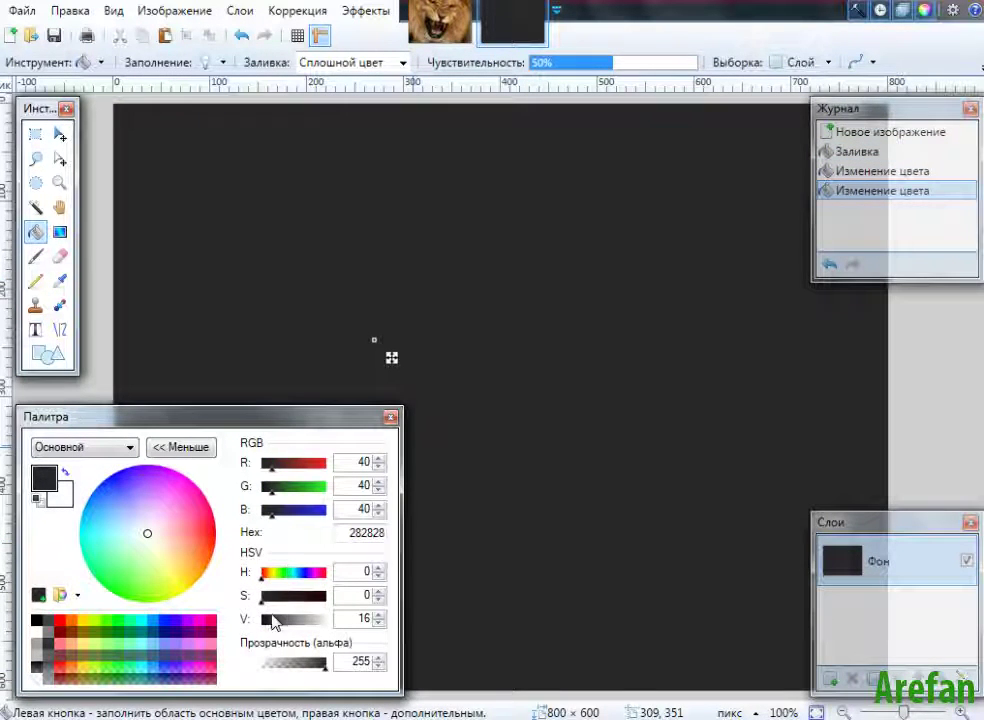
drag(272, 620, 265, 619)
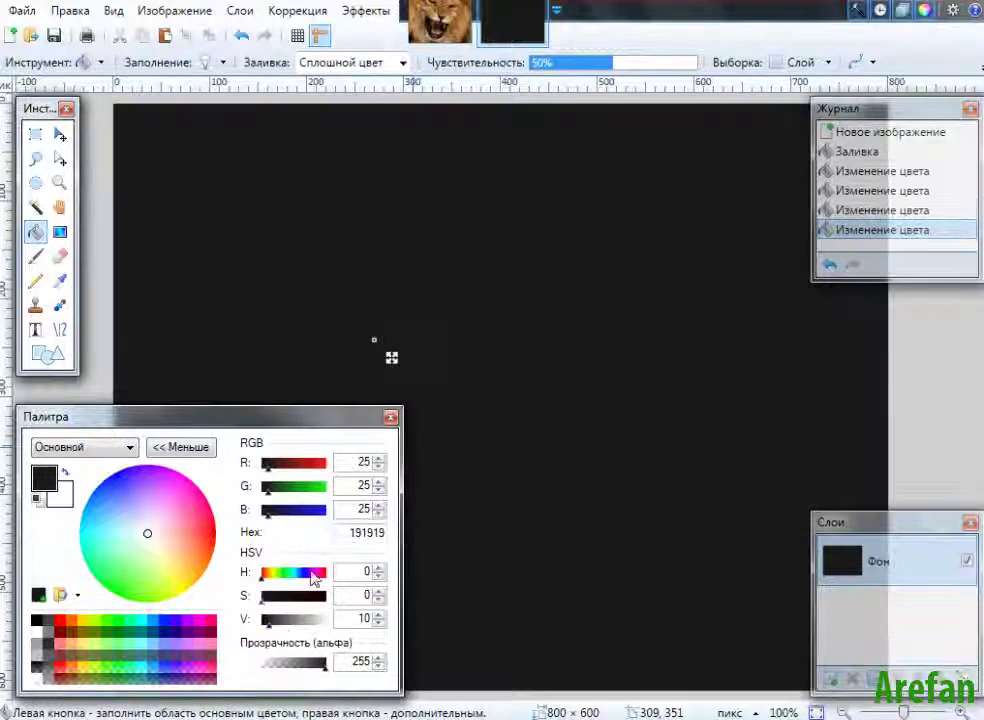
click(180, 448)
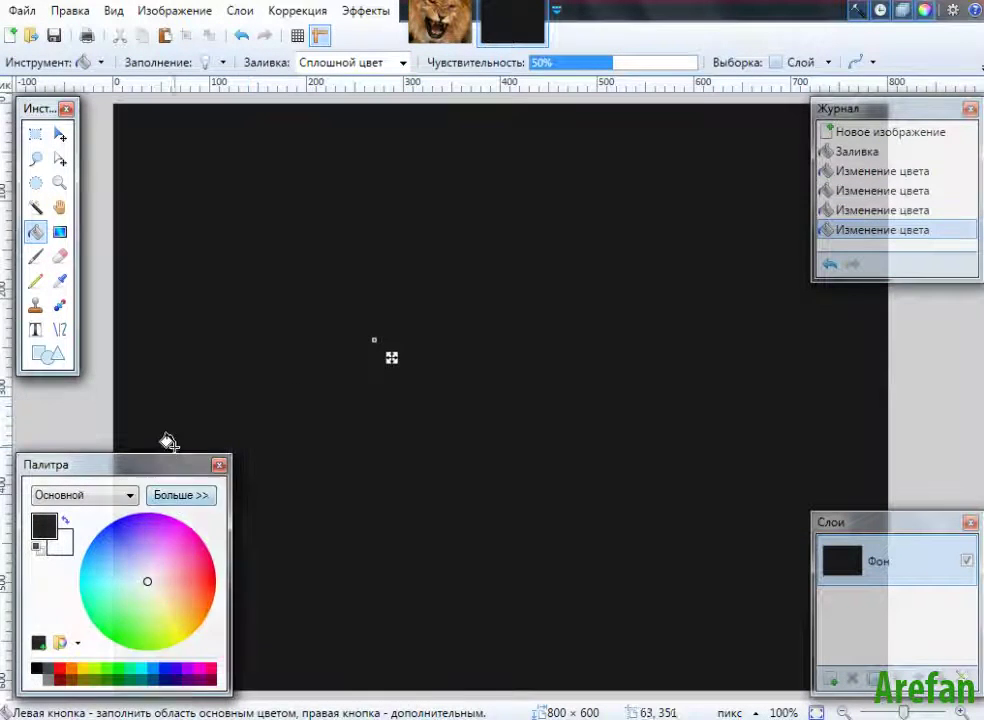
- Copy the cropped lion head into the dark canvas and place it near the lower-right corner at about 450, 254
click(440, 22)
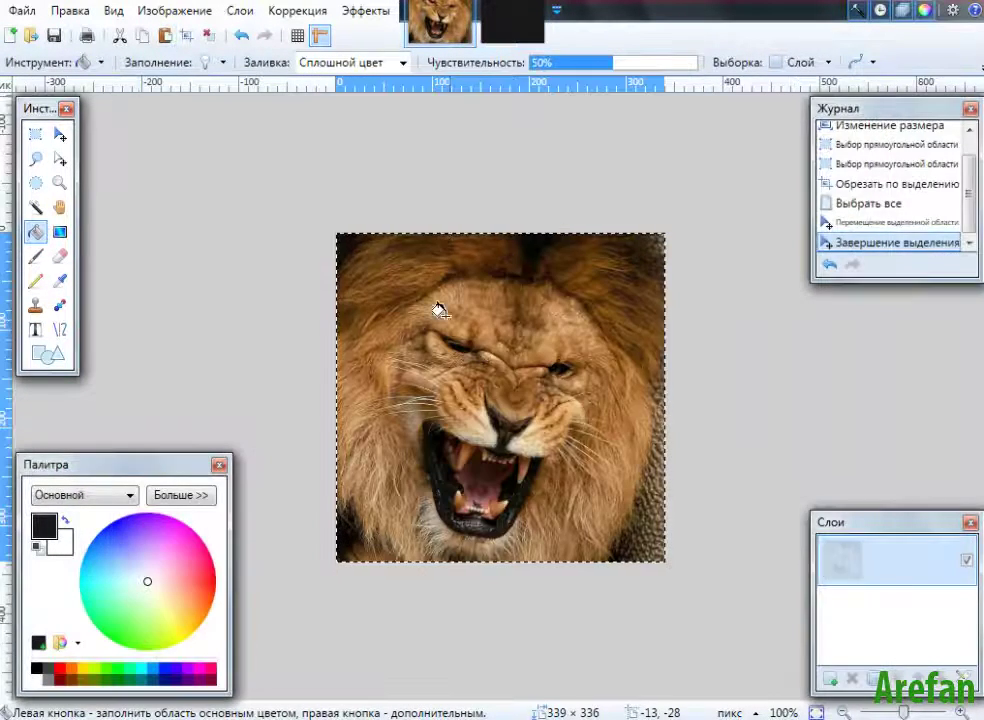
click(60, 134)
right_drag(325, 320, 391, 356)
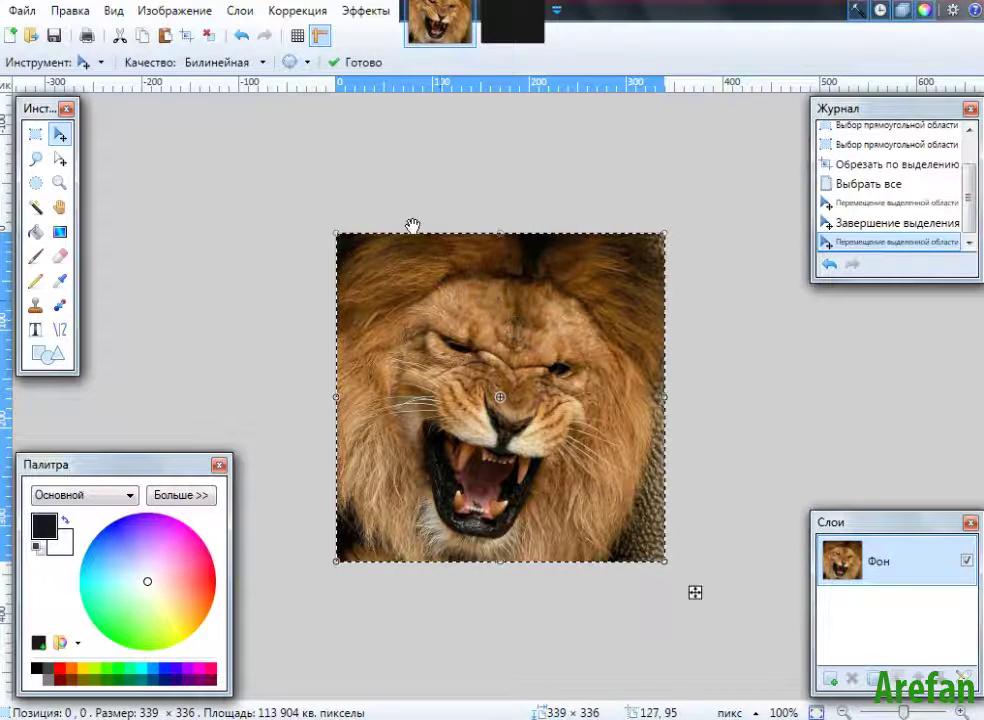
click(513, 25)
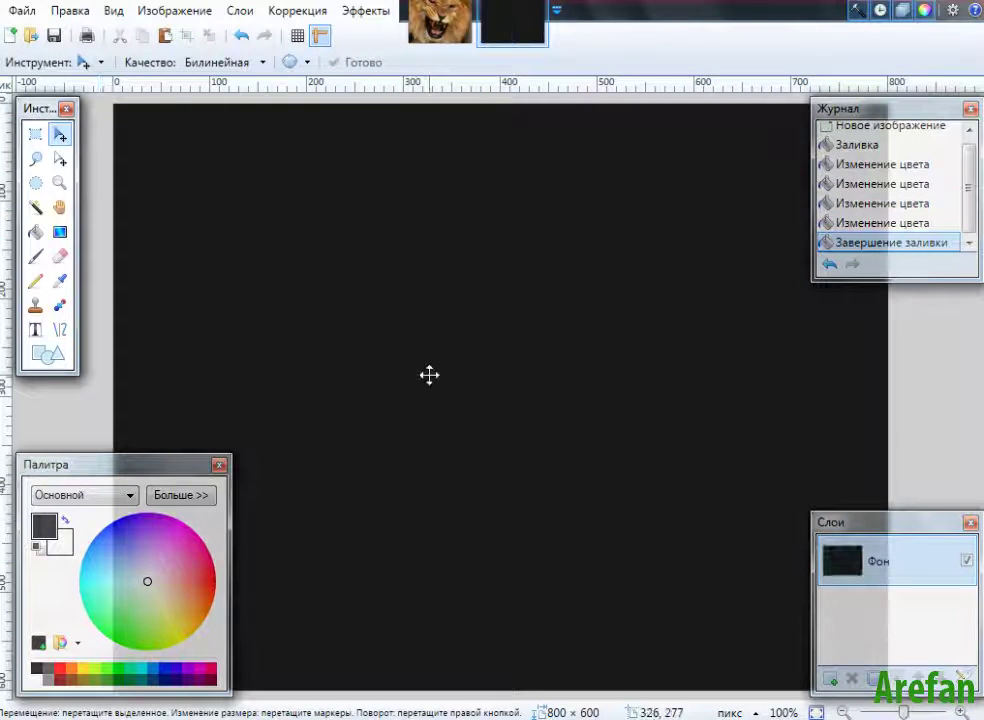
key(ctrl+a)
click(421, 374)
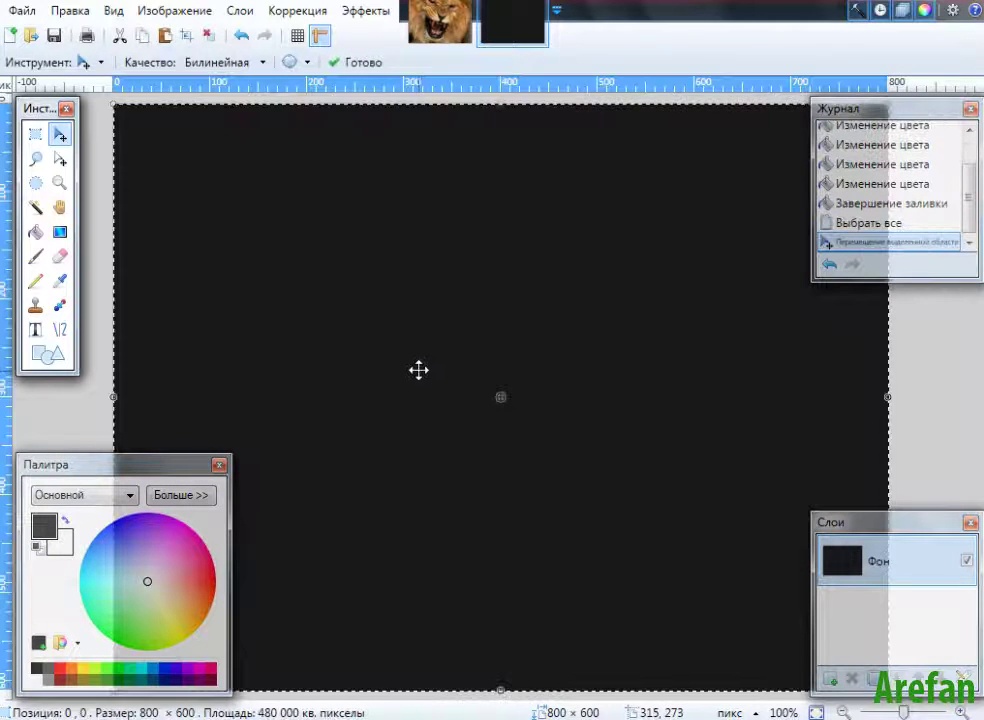
key(ctrl+v)
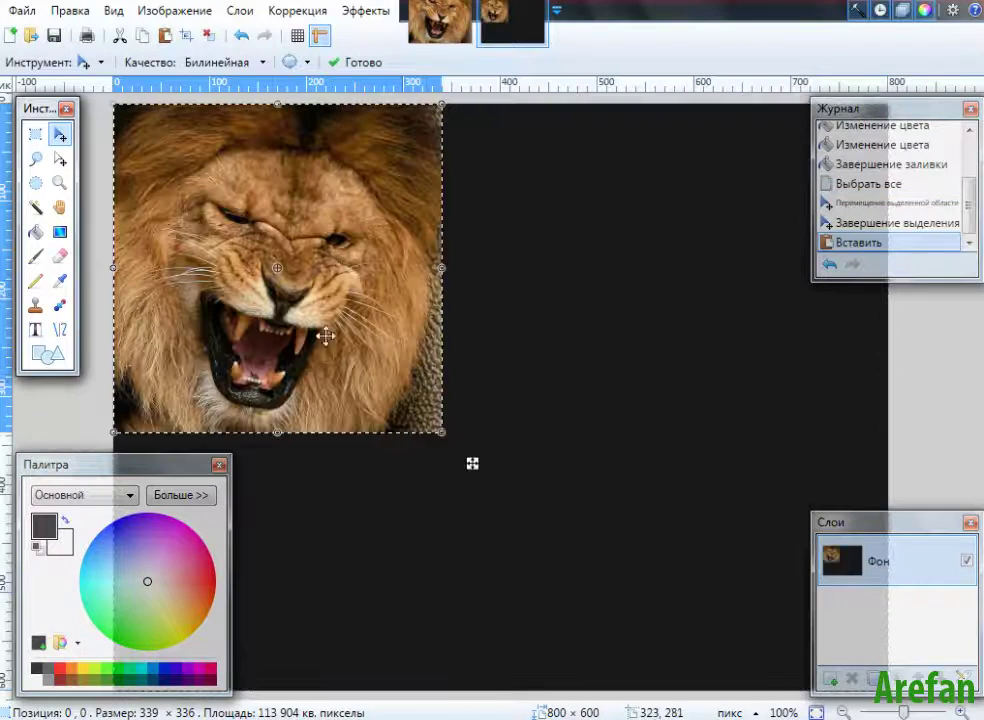
drag(370, 281, 694, 501)
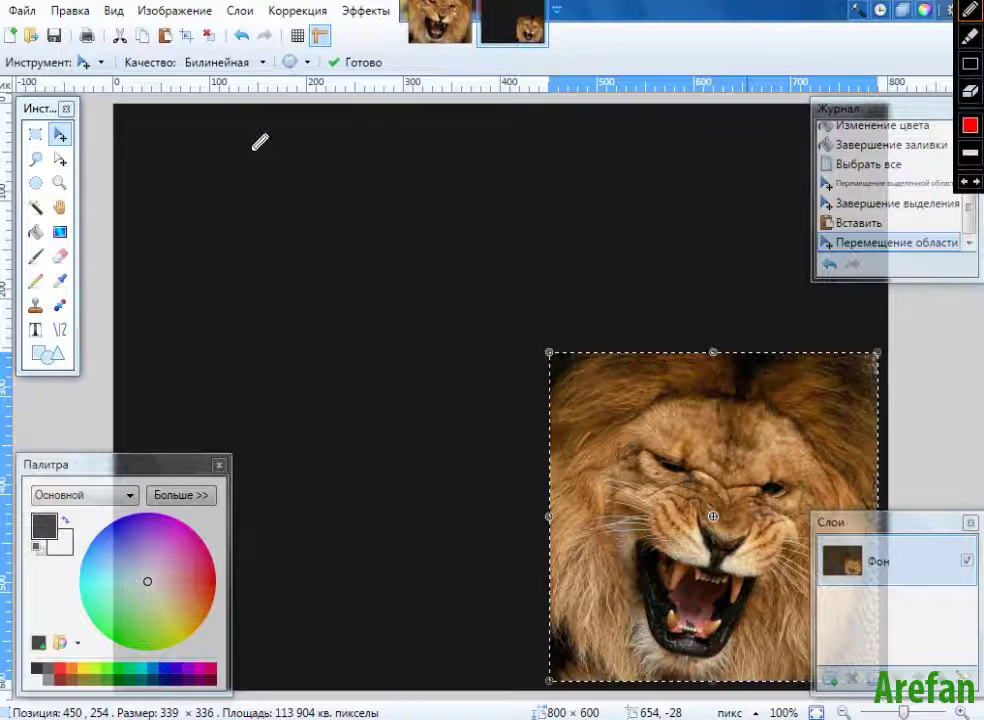
drag(267, 151, 213, 193)
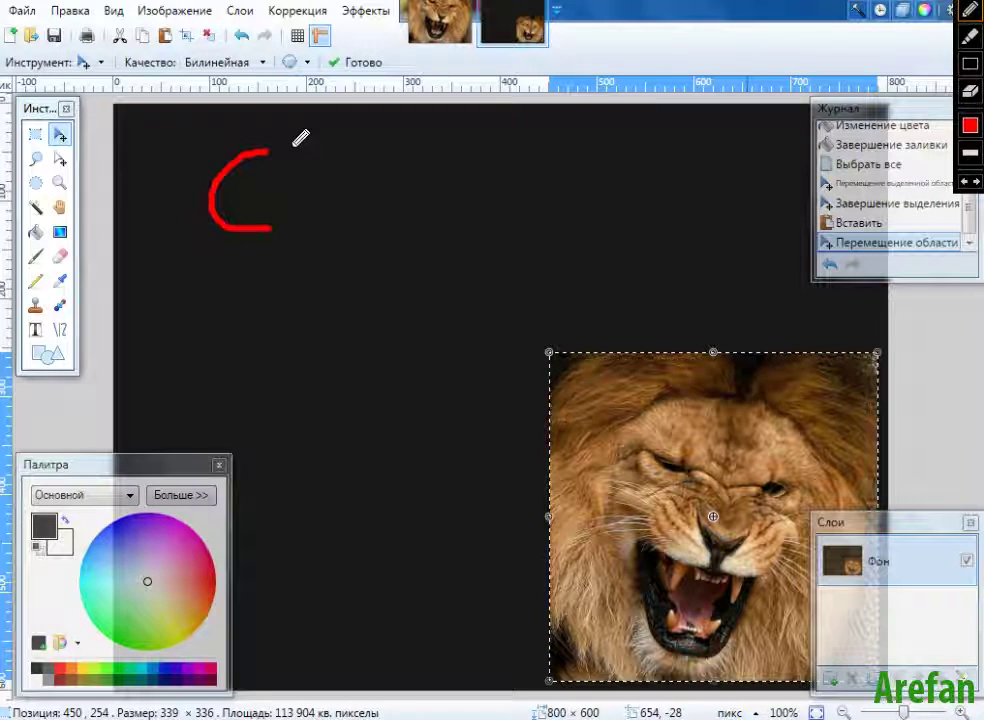
drag(288, 148, 286, 220)
mouse_move(318, 171)
mouse_down()
mouse_move(271, 175)
mouse_move(320, 212)
mouse_move(331, 177)
mouse_move(347, 181)
mouse_move(369, 213)
mouse_up()
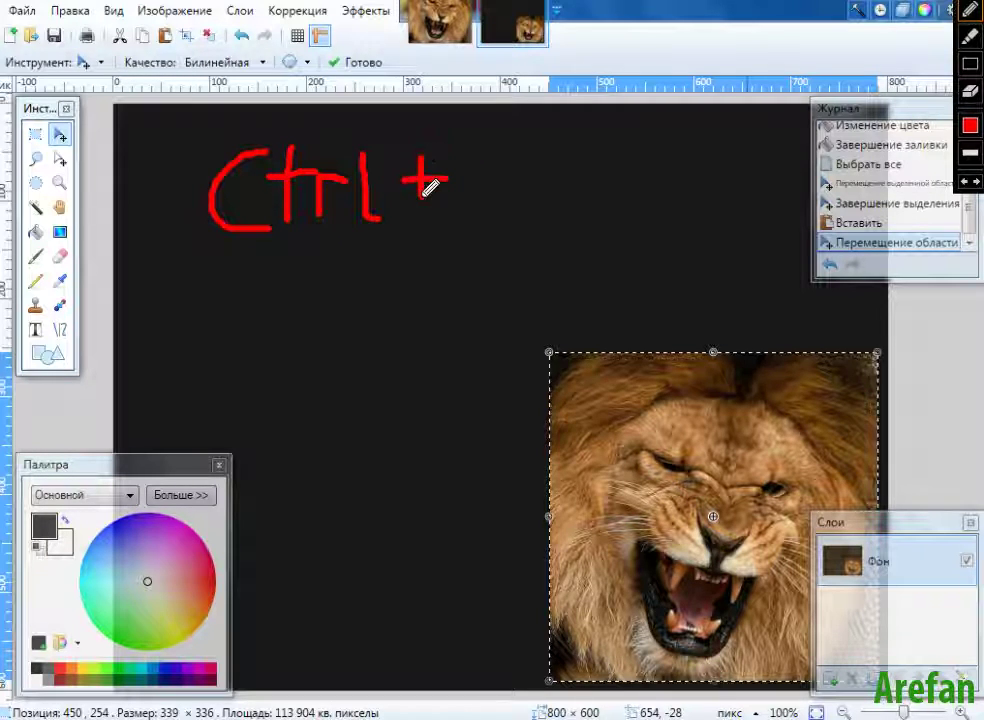
mouse_move(532, 131)
mouse_down()
mouse_move(492, 149)
mouse_move(487, 190)
mouse_move(545, 209)
mouse_up()
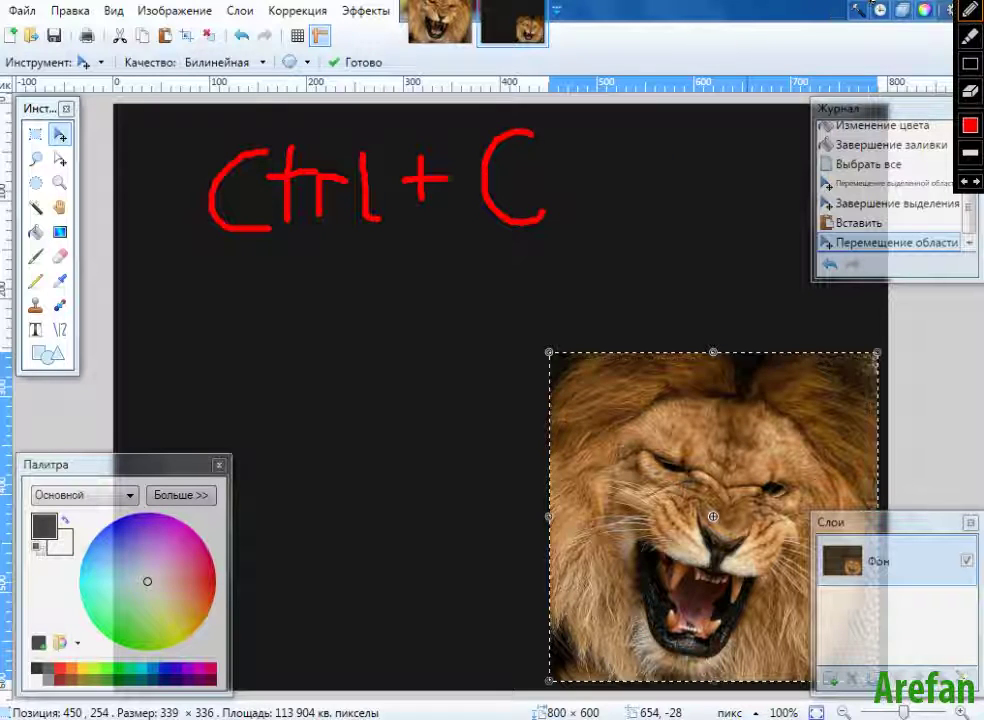
key(Escape)
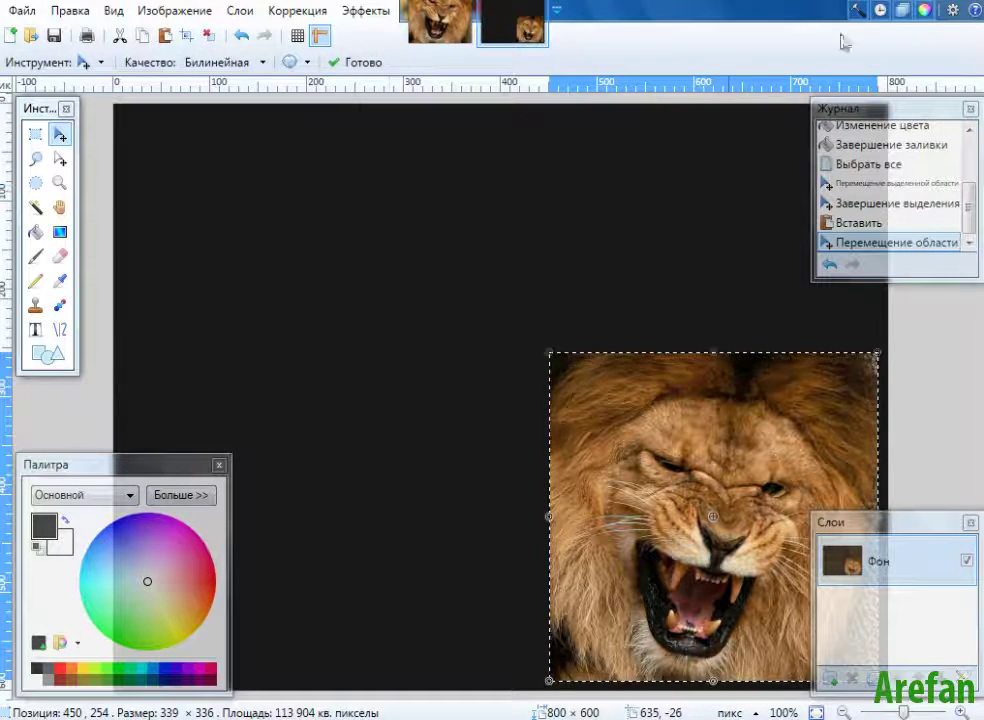
key(ctrl+shift+1)
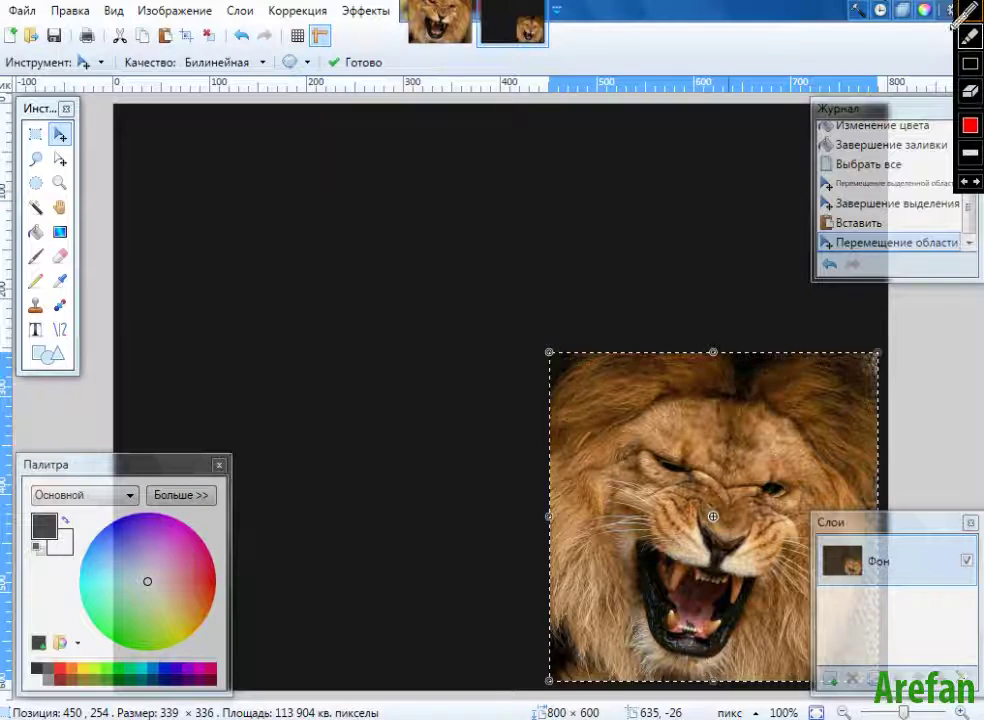
mouse_move(316, 138)
mouse_down()
mouse_move(252, 200)
mouse_move(330, 234)
mouse_move(336, 178)
mouse_move(337, 234)
mouse_up()
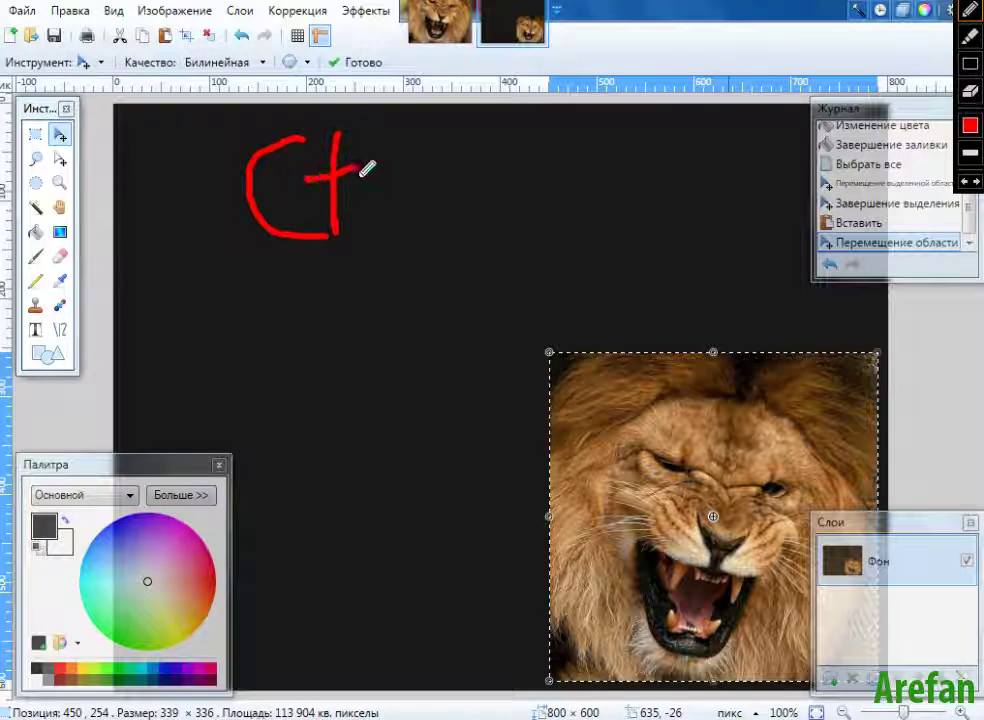
mouse_move(426, 142)
mouse_down()
mouse_move(437, 225)
mouse_move(483, 178)
mouse_move(455, 179)
mouse_move(492, 208)
mouse_move(573, 218)
mouse_move(591, 152)
mouse_up()
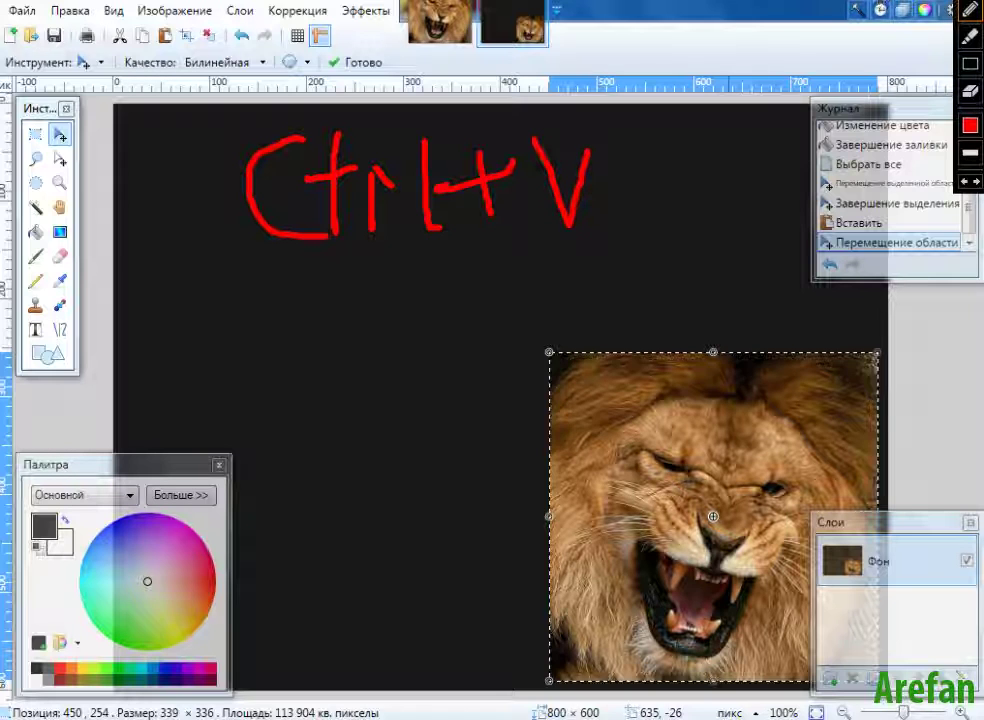
key(Escape)
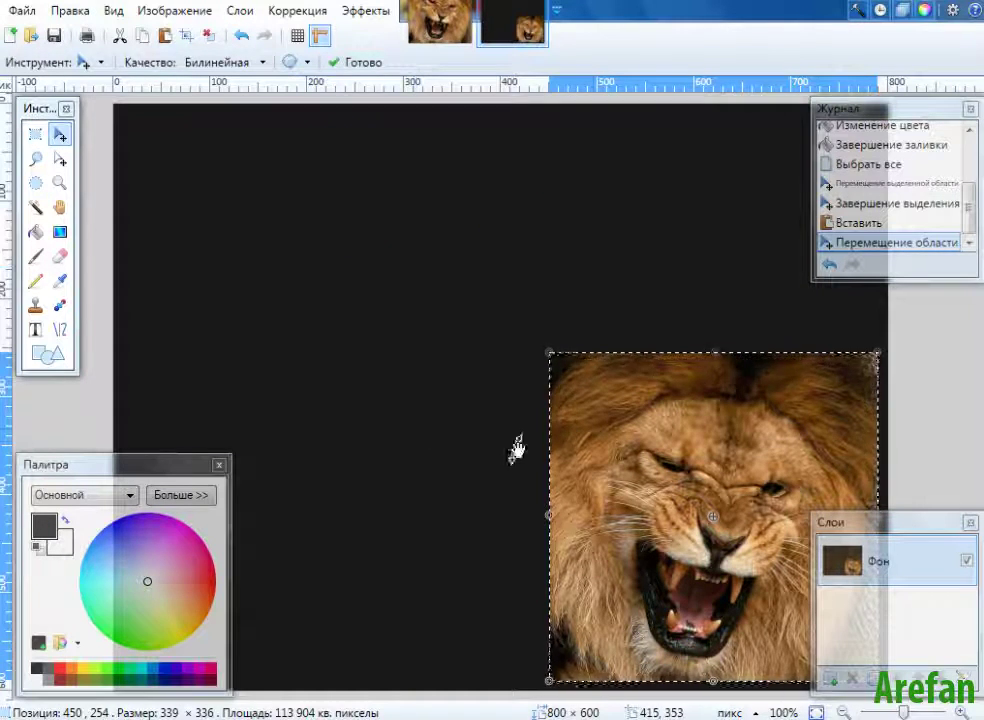
- Nudge the pasted lion head closer to the canvas's lower-right corner, to position 454, 256
drag(624, 446, 621, 438)
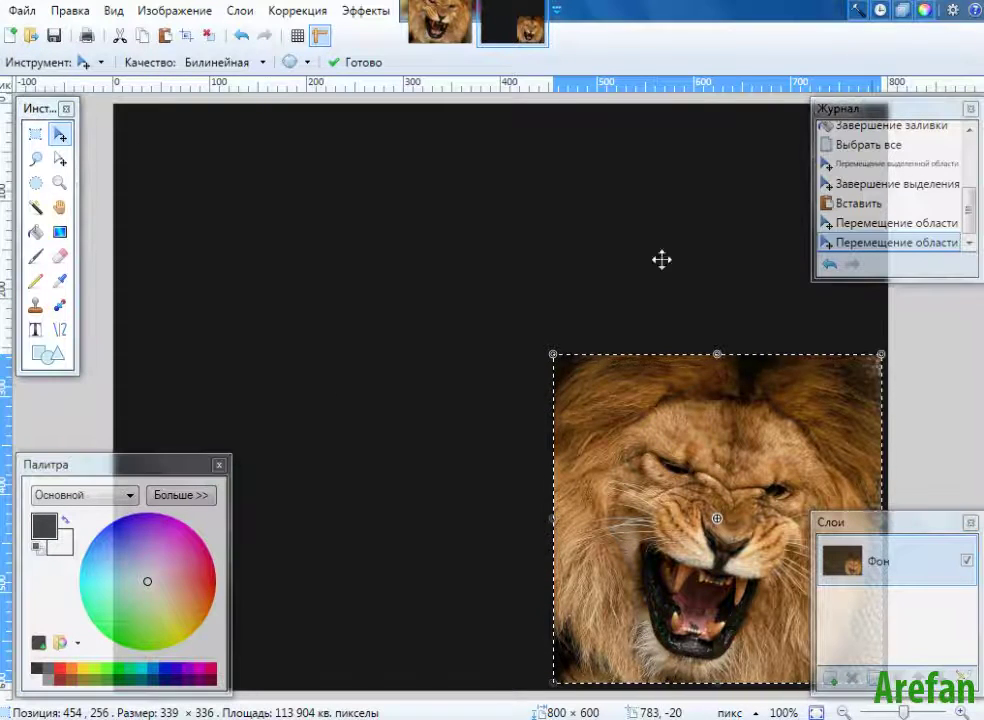
key(super)
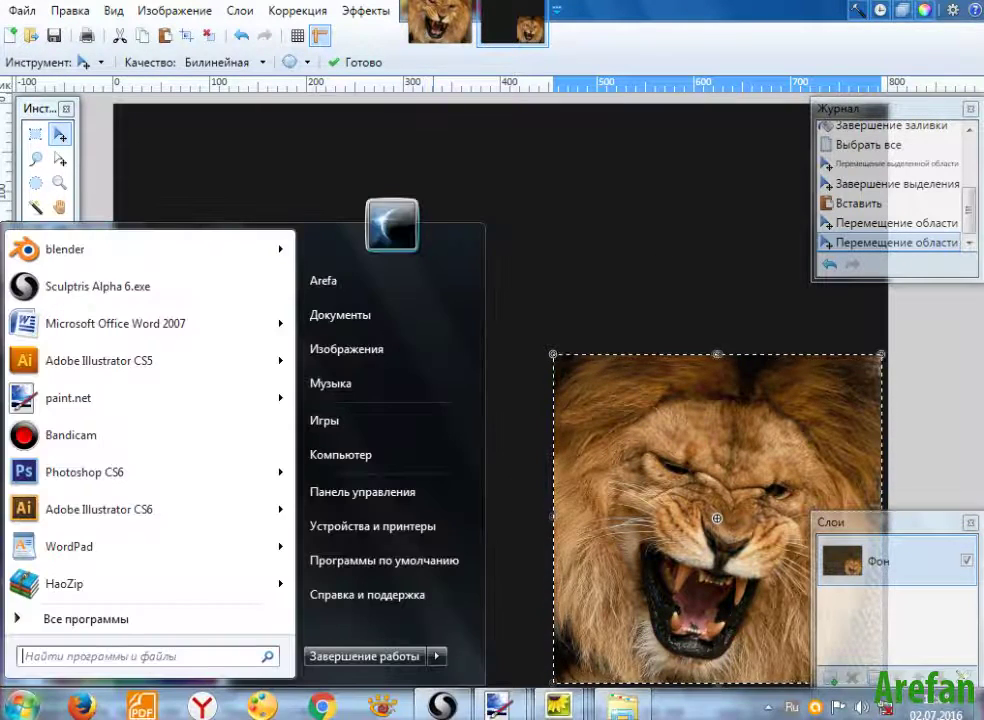
click(230, 147)
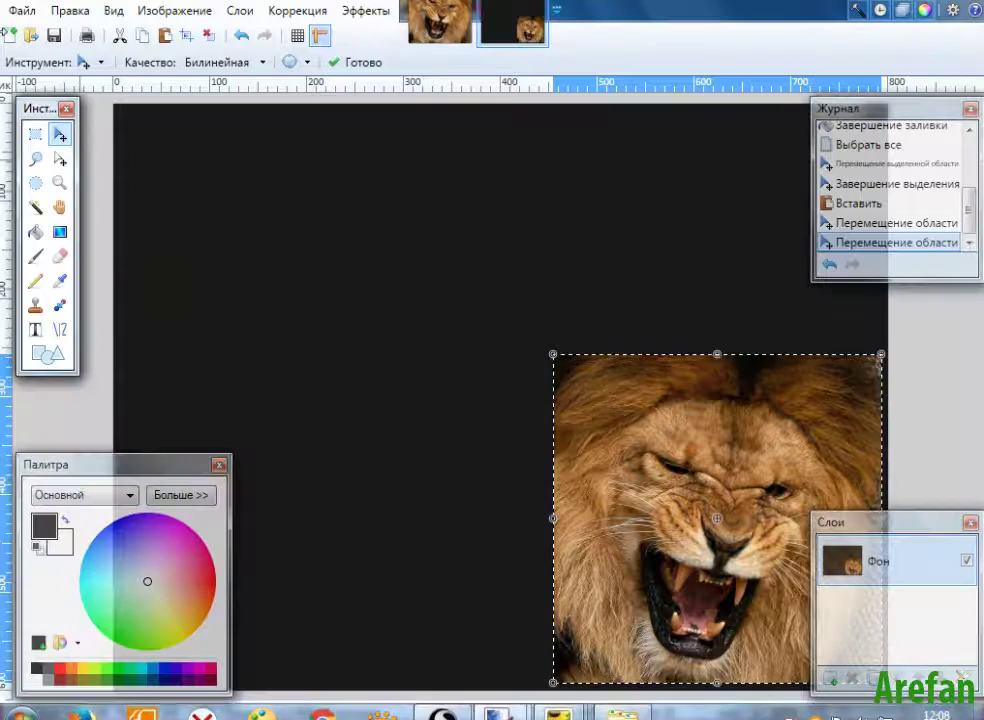
- Open the lion photo lev_oskal from the folder "кошки тигры львы"
click(24, 12)
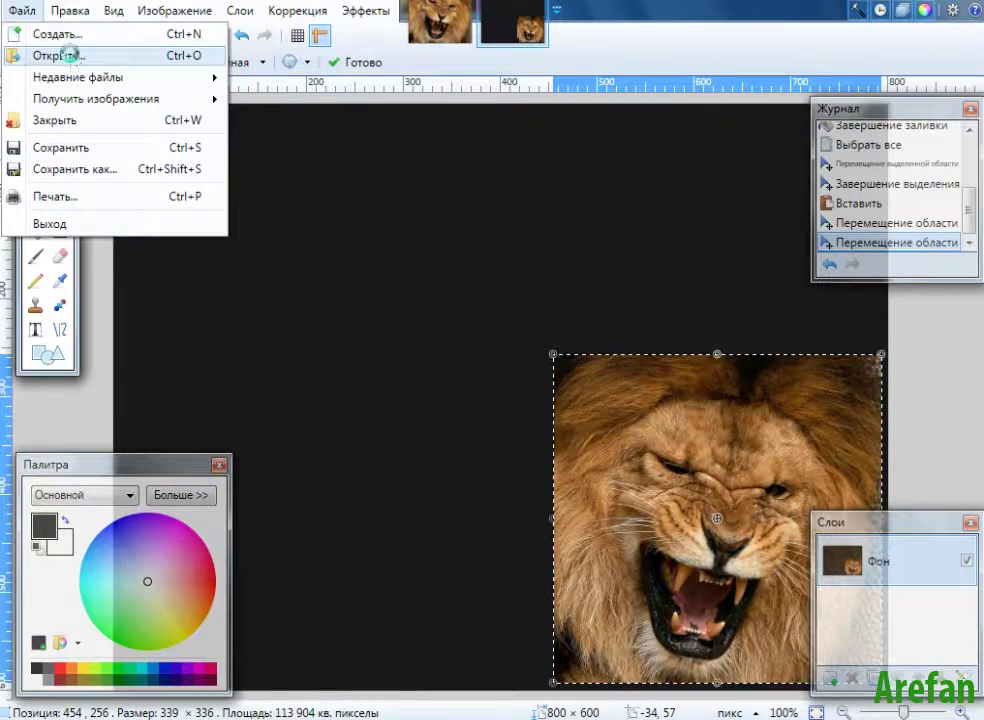
click(72, 59)
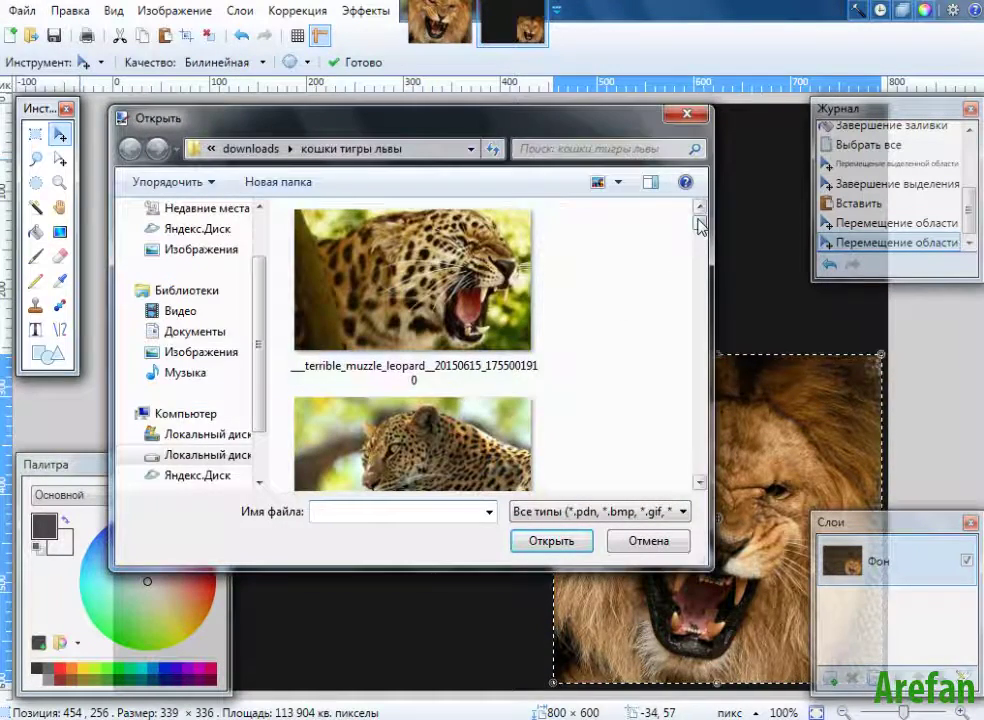
drag(699, 224, 697, 400)
scroll(415, 340, up, 2)
click(415, 345)
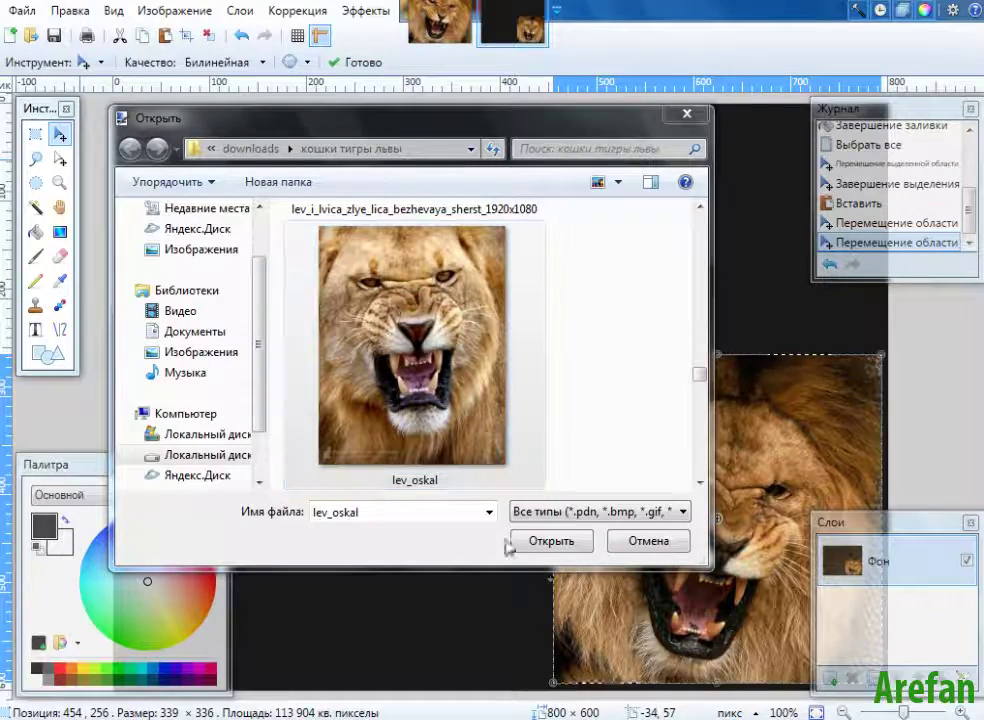
click(556, 541)
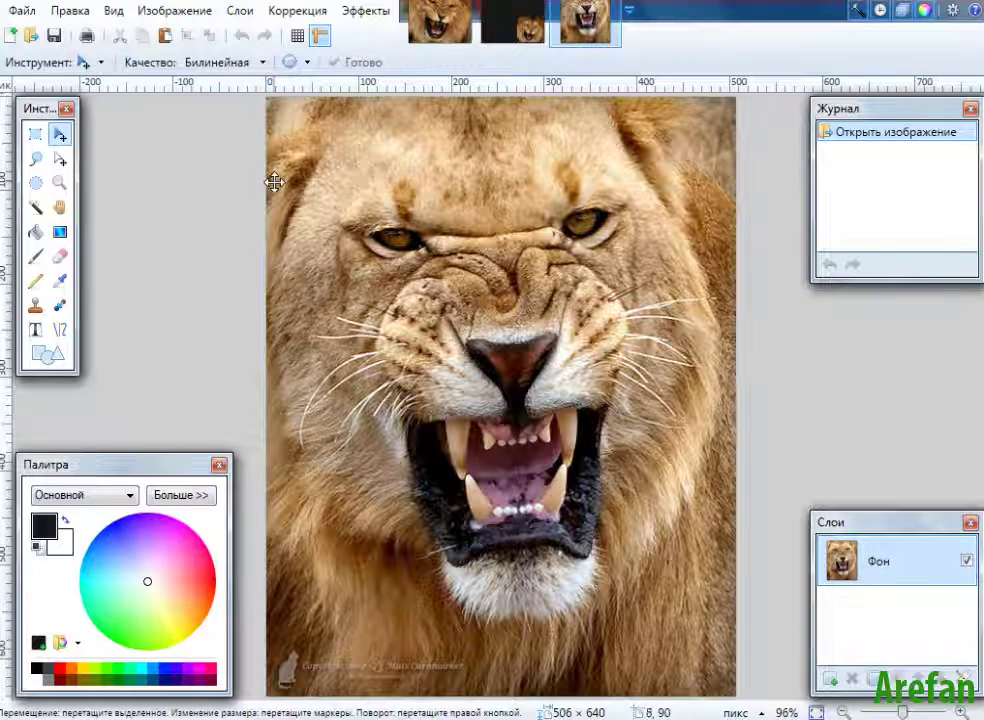
- Crop the watermark strip off the bottom of the lev_oskal photo, keeping an area of about 506 × 568 pixels
click(35, 135)
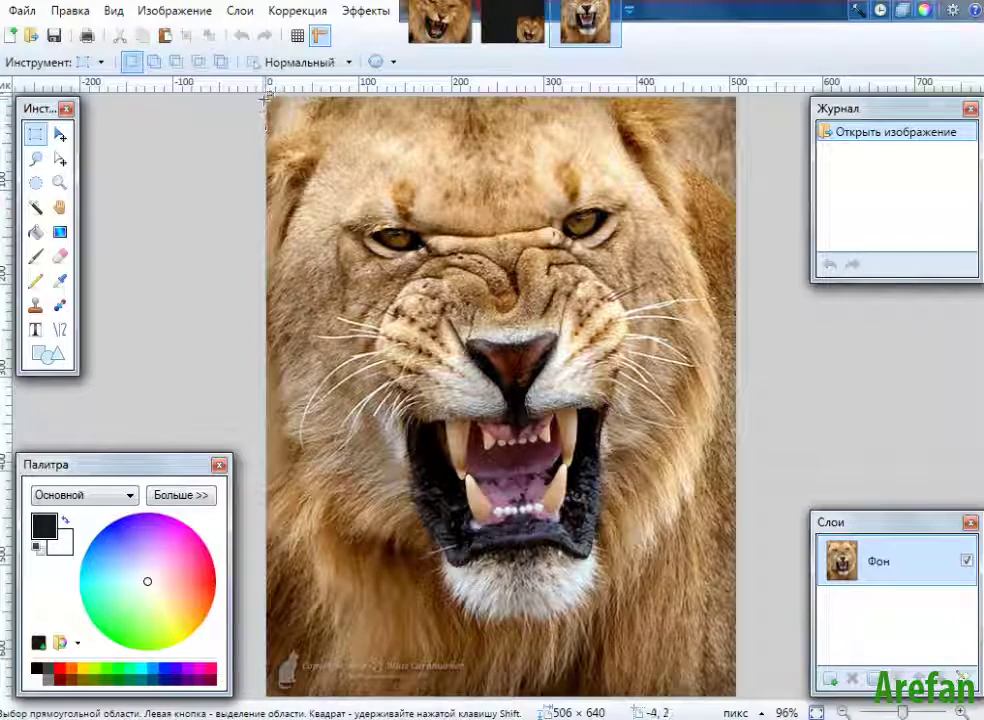
drag(267, 98, 740, 656)
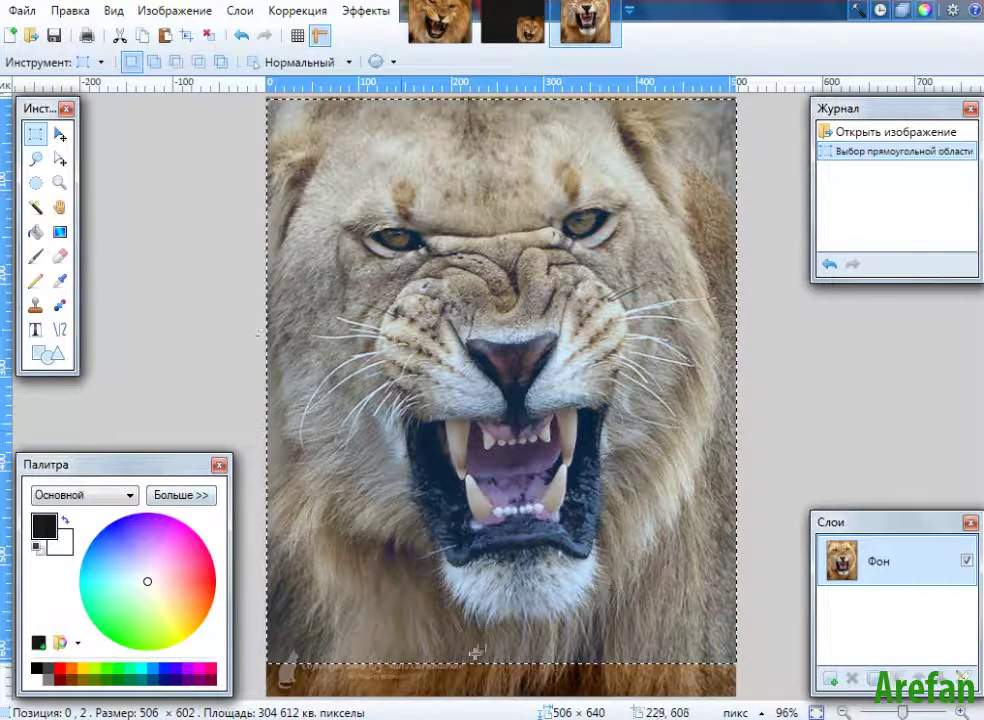
click(187, 38)
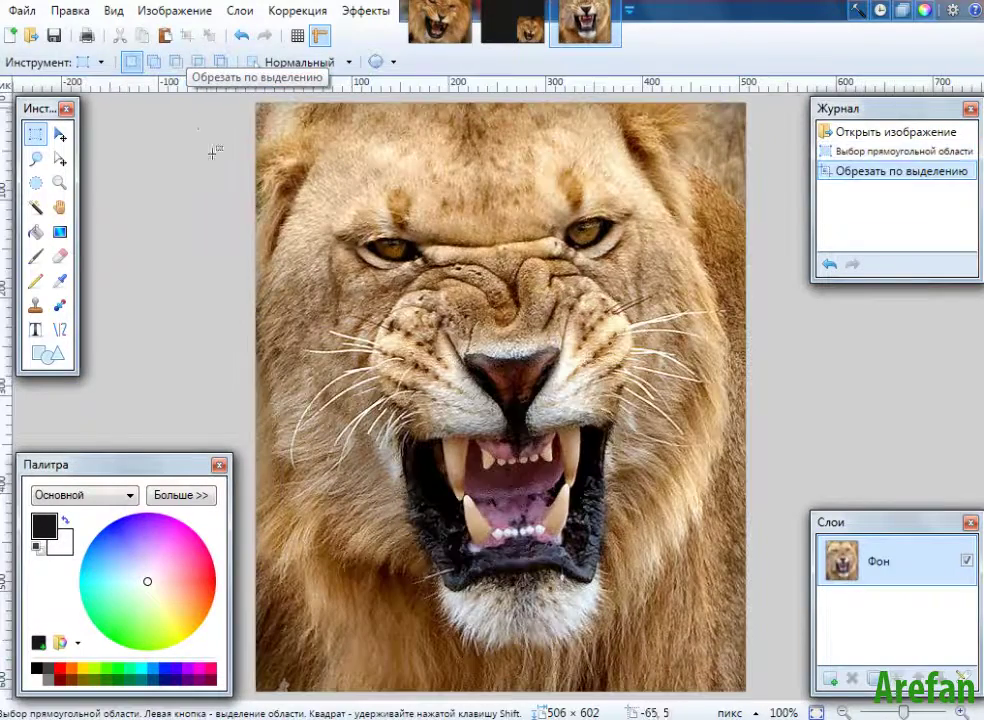
drag(254, 118, 774, 669)
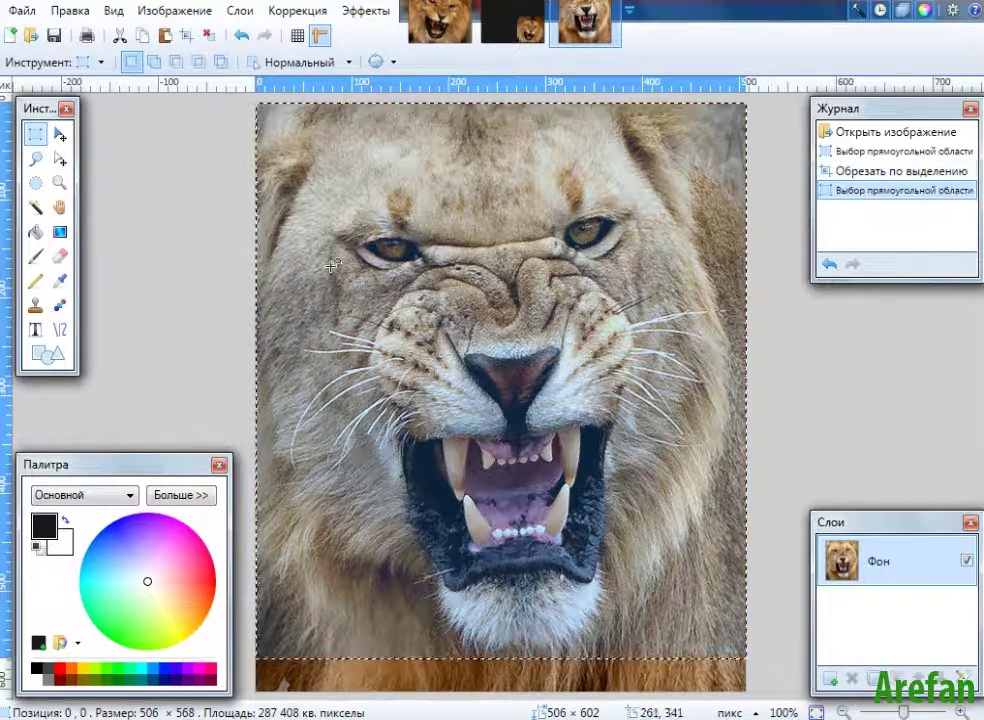
click(187, 37)
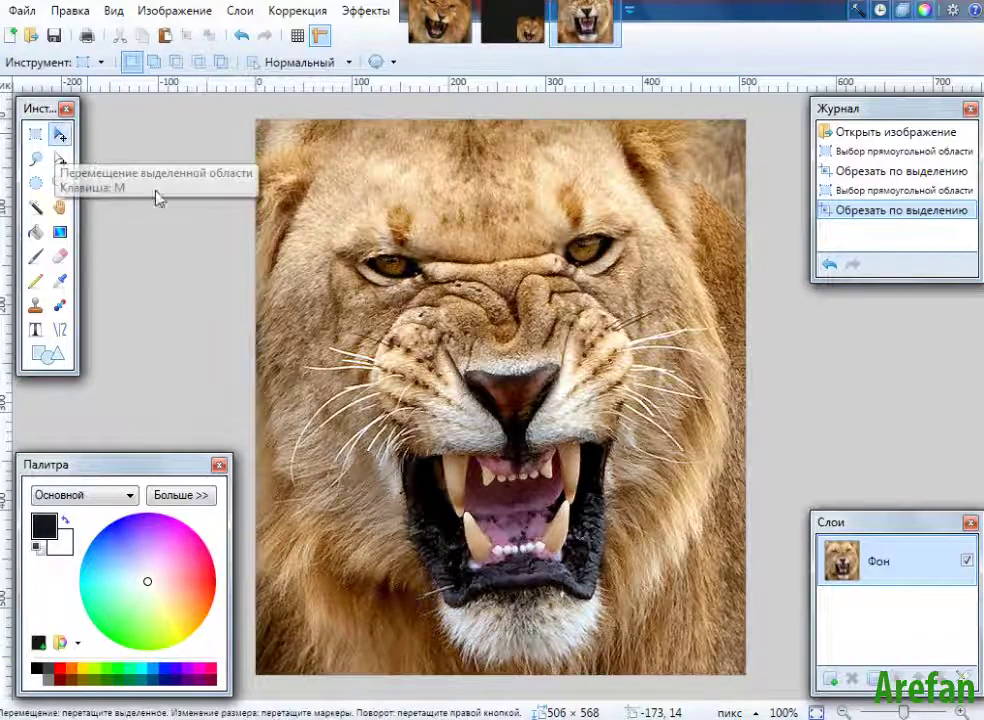
- Select the entire cropped lev_oskal photo with the Move Selected Pixels tool for copying
click(60, 135)
key(ctrl+a)
click(378, 320)
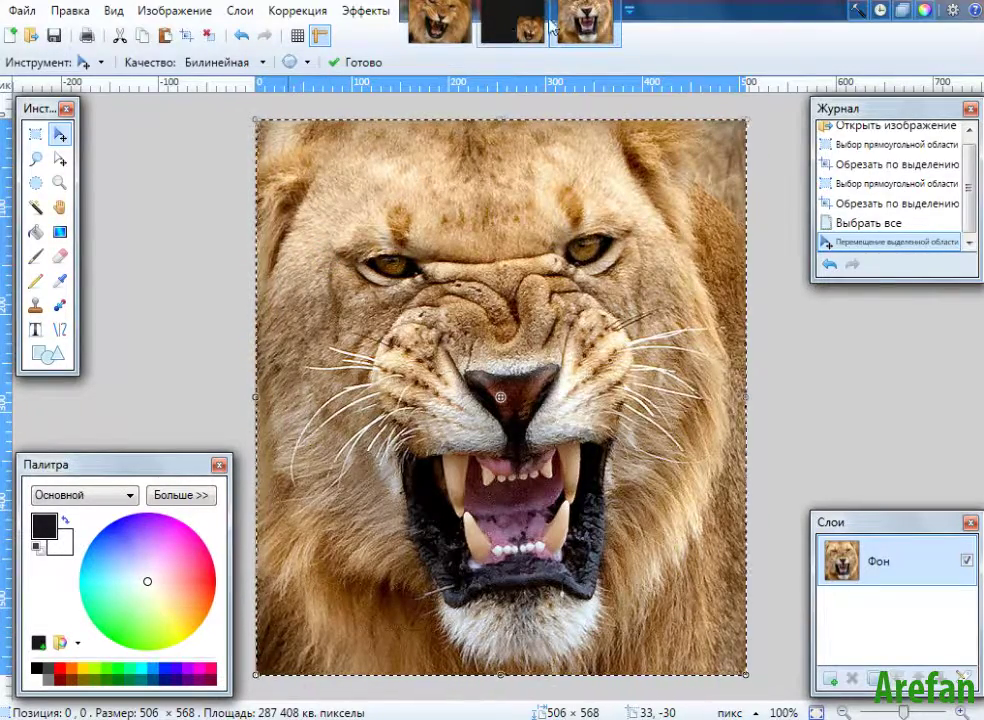
- Return to the dark canvas and deselect the pasted lion head
click(507, 30)
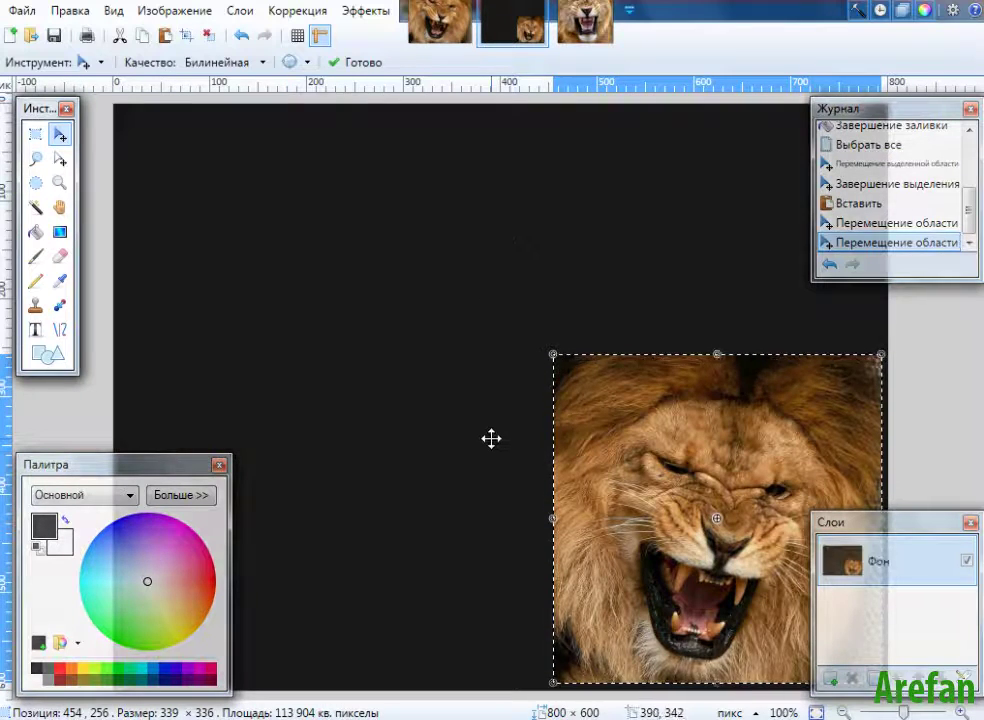
click(556, 491)
key(ctrl+d)
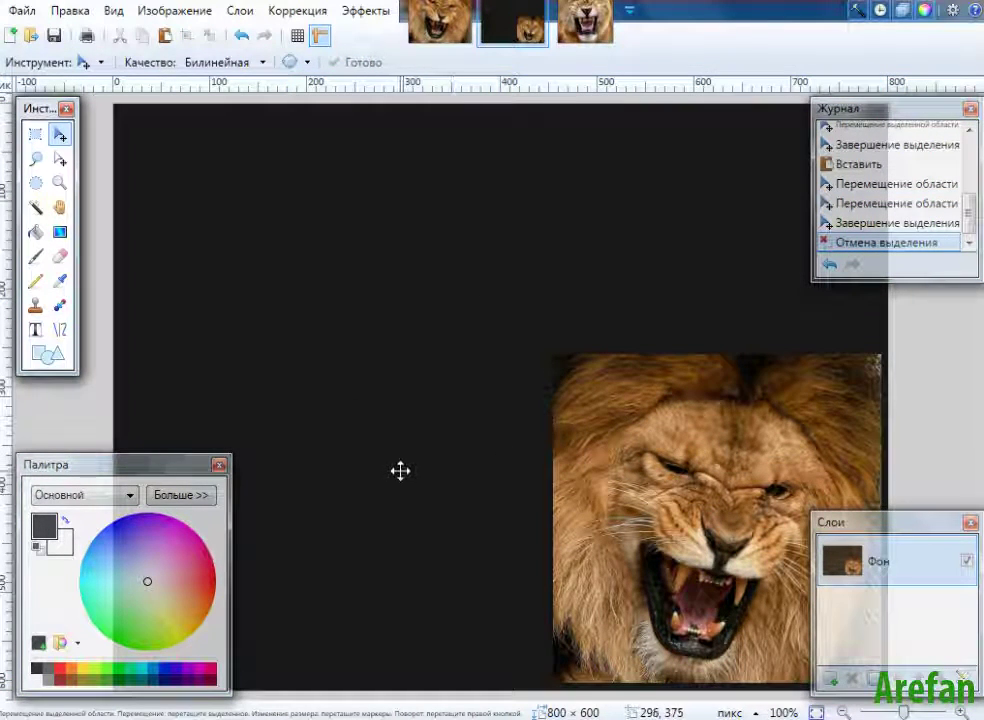
- Paste the copied lion head, scale it to about 307 × 345 pixels, place it directly left of the first head, and deselect it
key(ctrl+v)
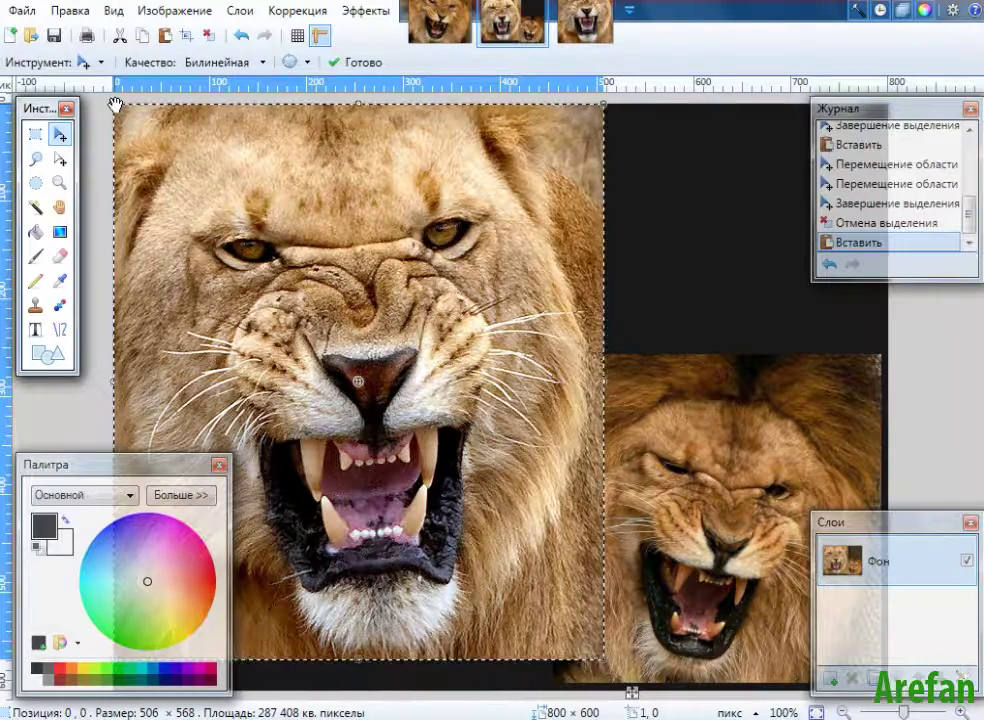
shift+drag(115, 104, 181, 249)
drag(259, 322, 283, 413)
drag(310, 428, 315, 431)
drag(185, 279, 200, 340)
drag(314, 459, 342, 466)
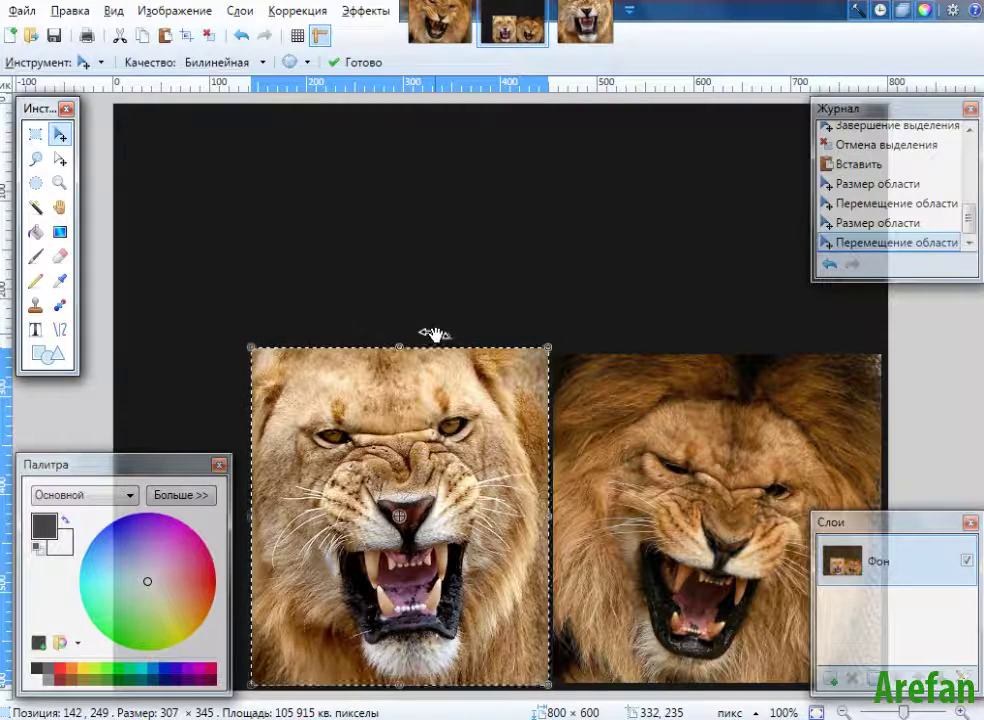
key(ctrl+d)
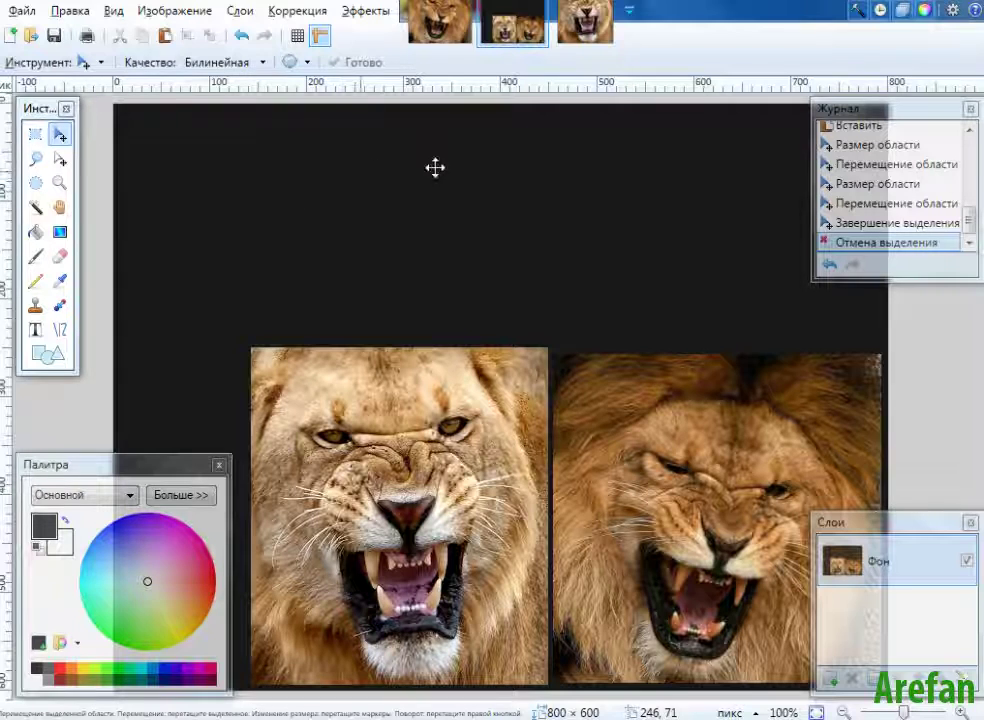
- Select a rectangle of about 594 × 219 pixels in the canvas's upper-left corner and fill it with dark blue 19193E
click(35, 133)
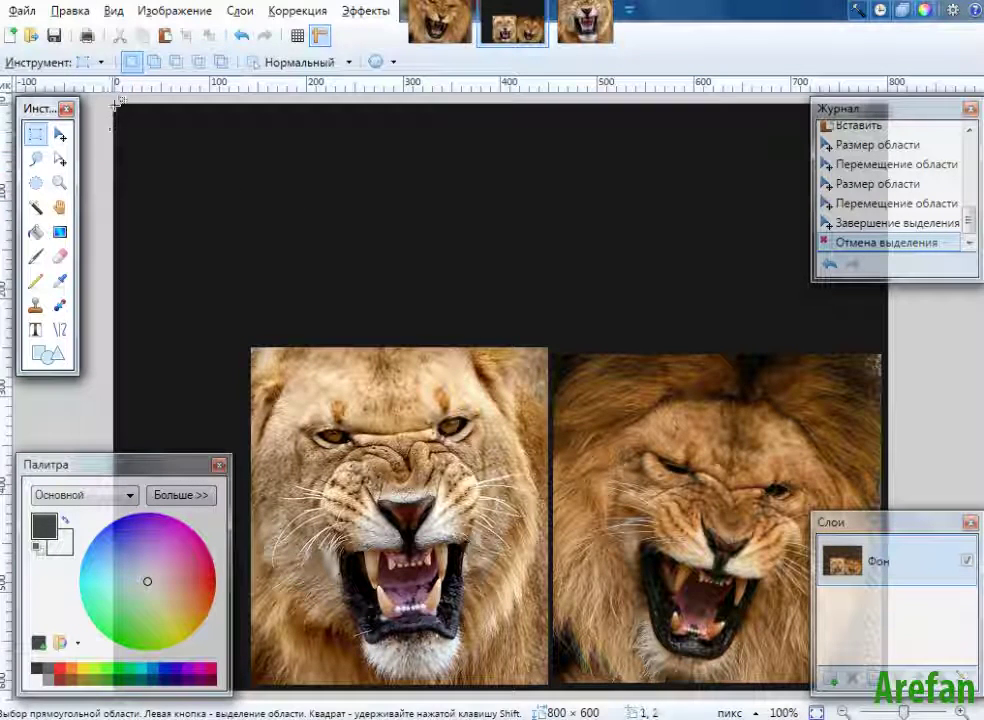
drag(114, 103, 686, 313)
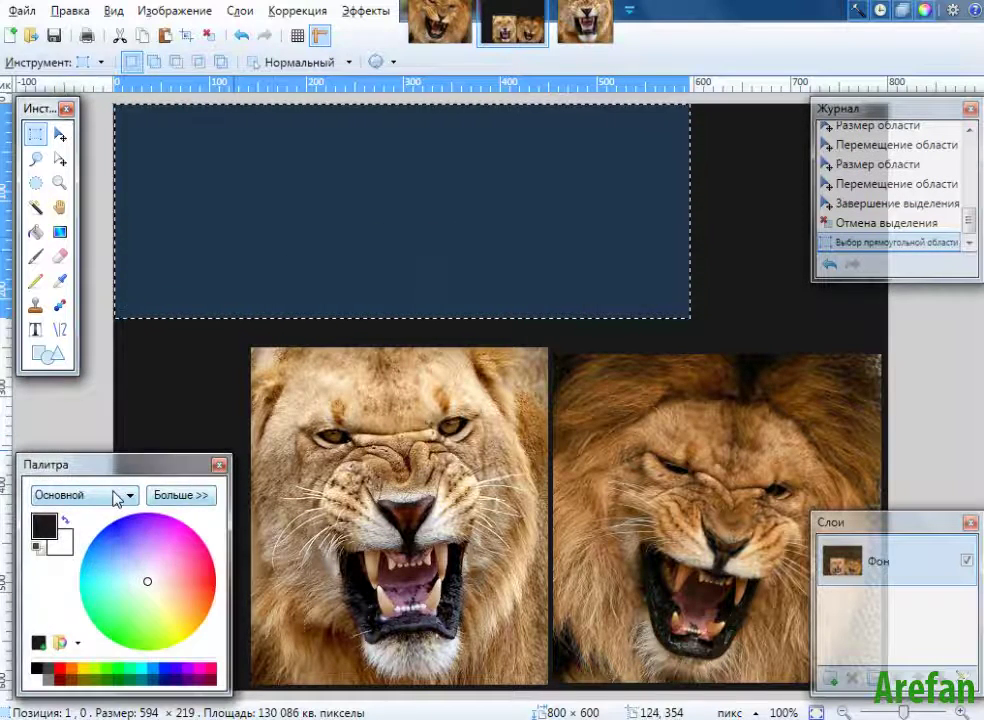
click(183, 497)
click(280, 518)
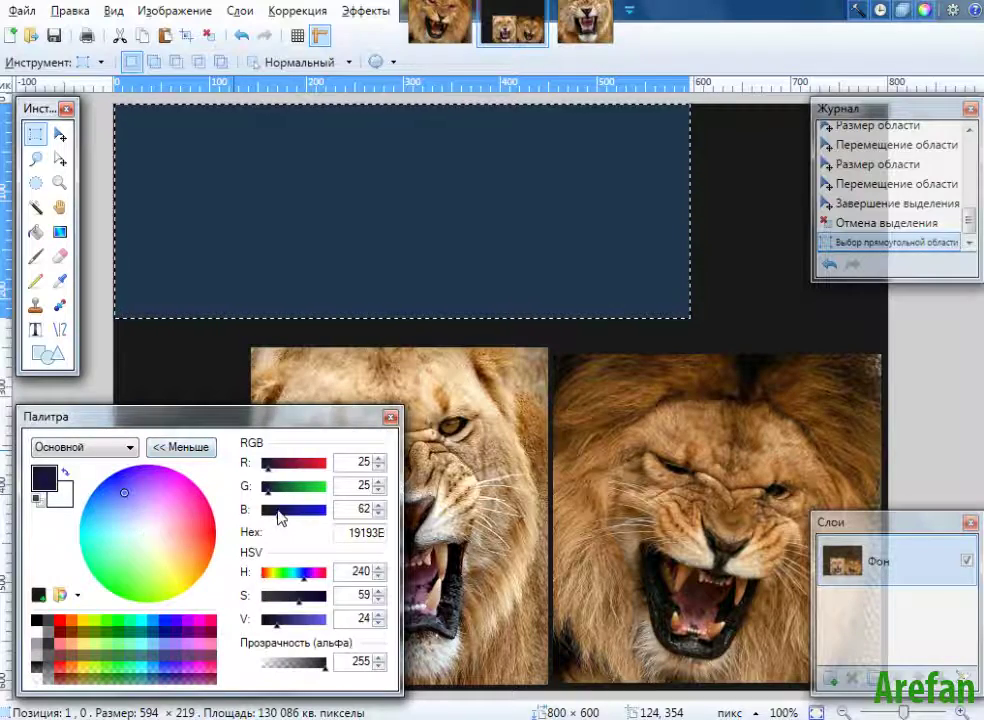
click(35, 231)
click(233, 260)
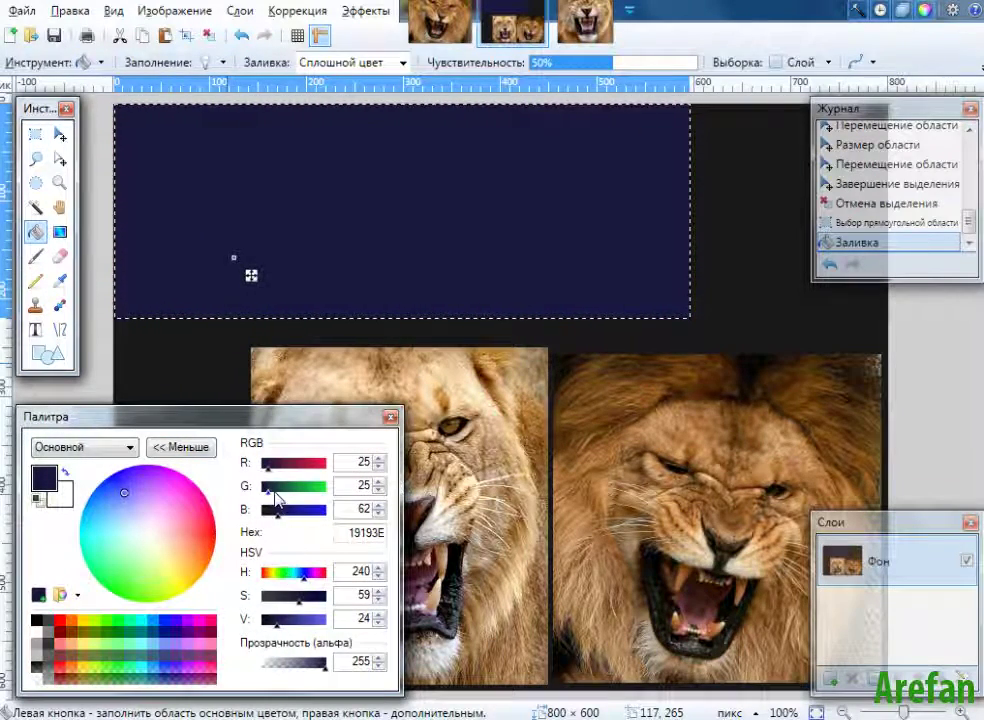
- Raise the fill colour's green value to 51 for dark teal 19333E and deselect the rectangle
drag(268, 487, 275, 494)
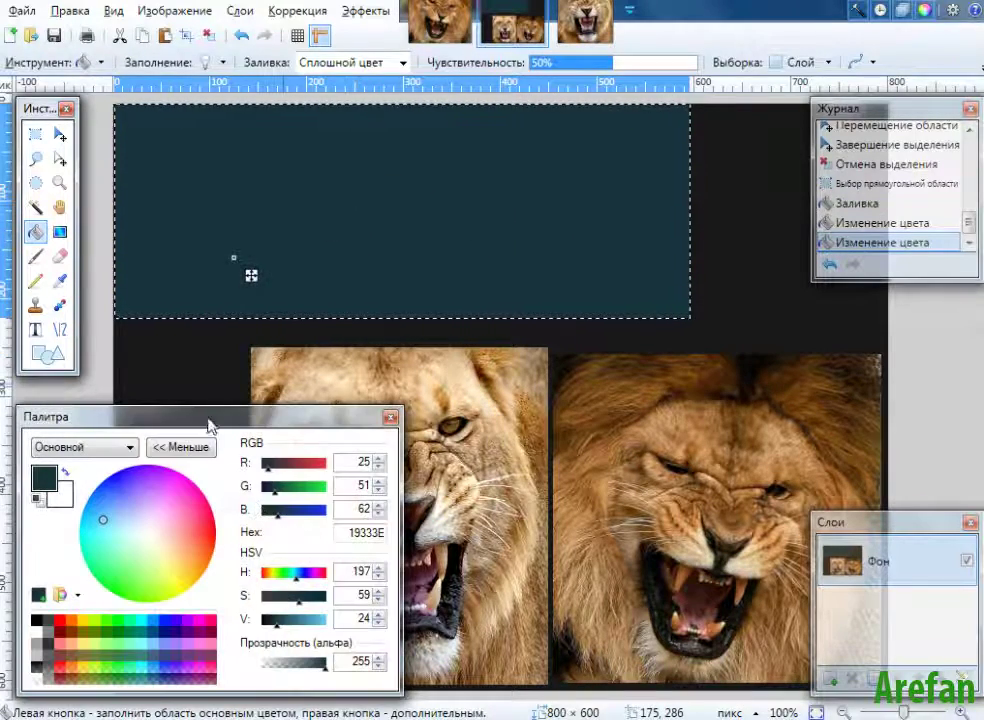
click(180, 447)
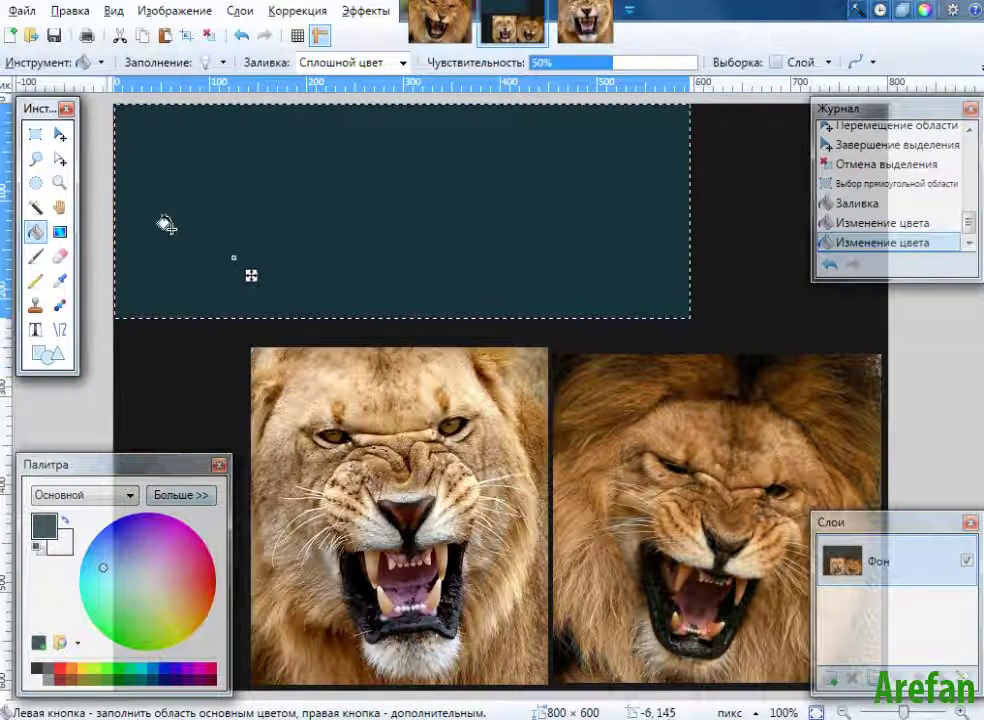
key(ctrl+d)
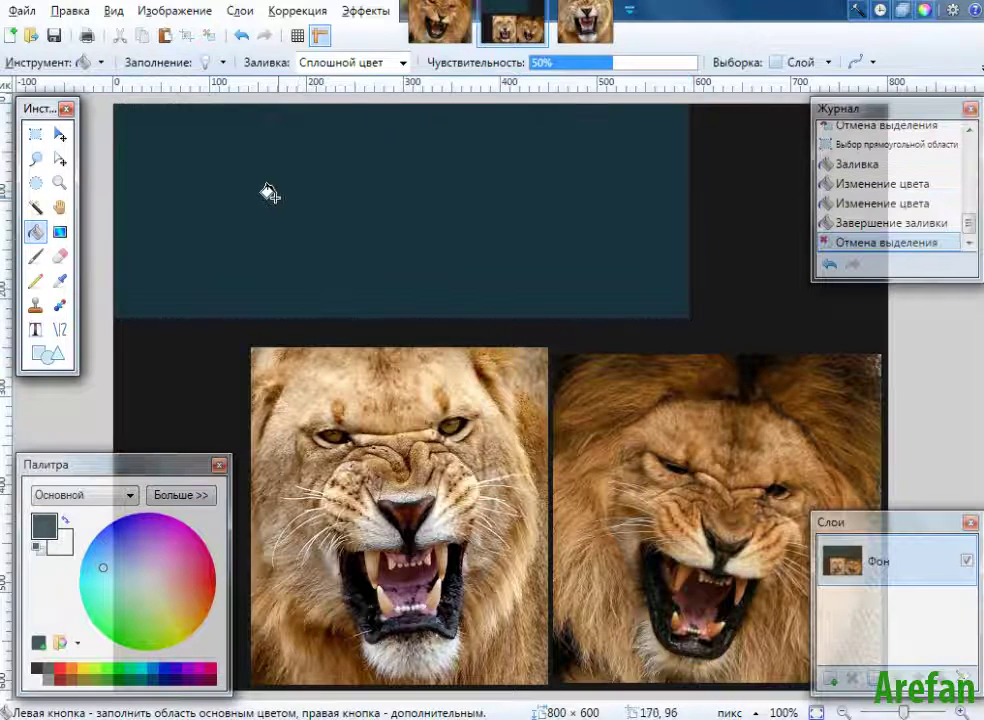
- Start saving the collage under a new name in the desktop folder "lion" with JPEG as the file type
click(25, 13)
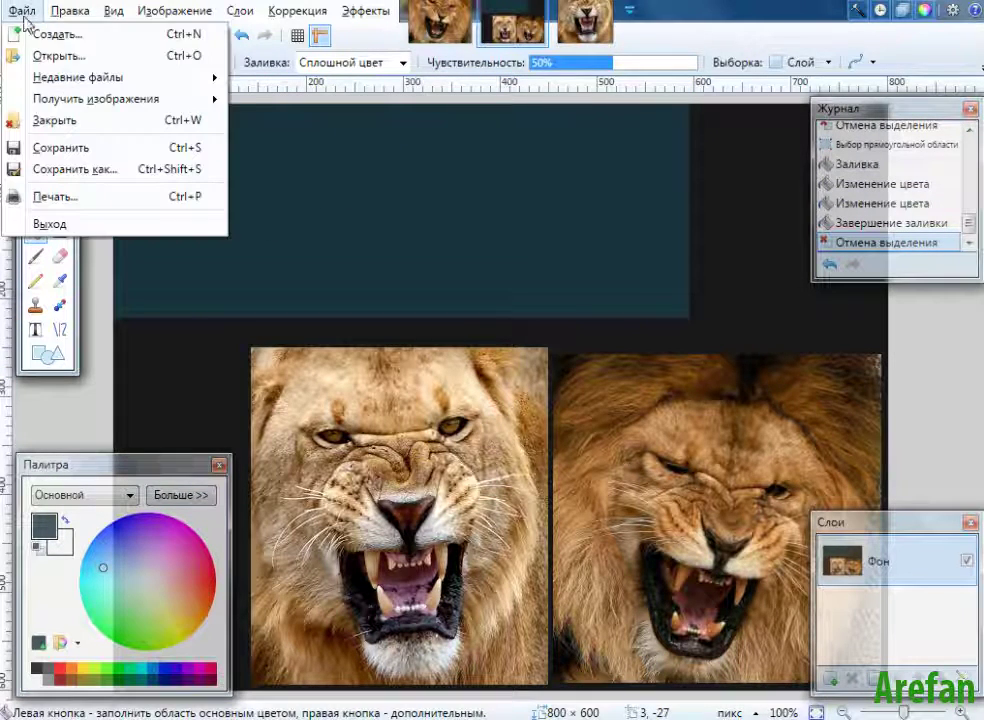
click(78, 169)
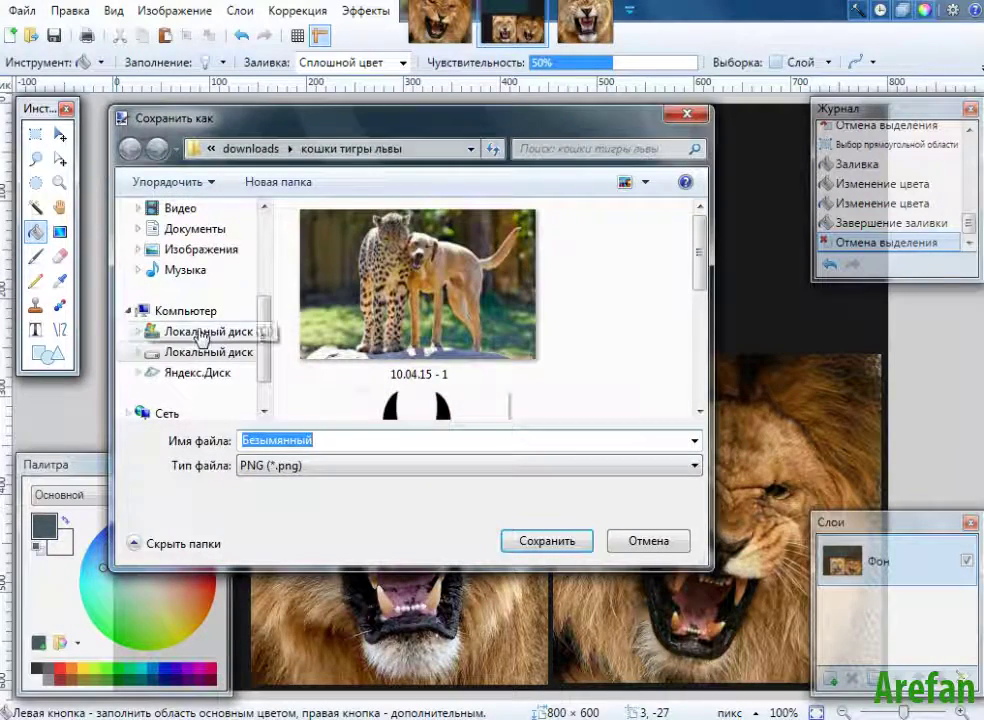
drag(268, 343, 205, 263)
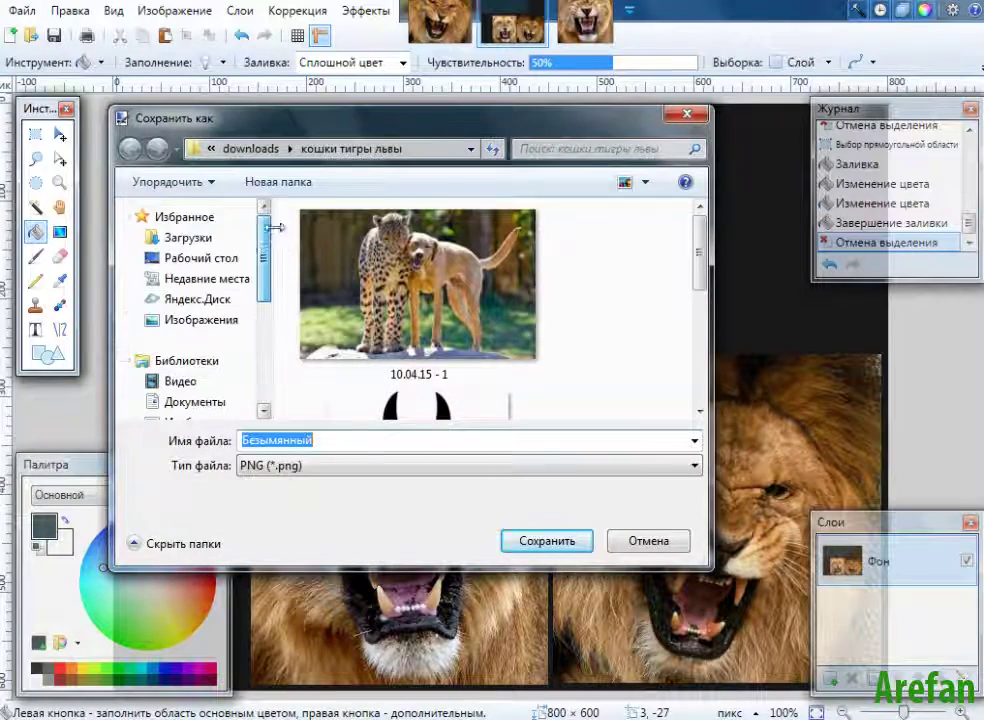
click(199, 264)
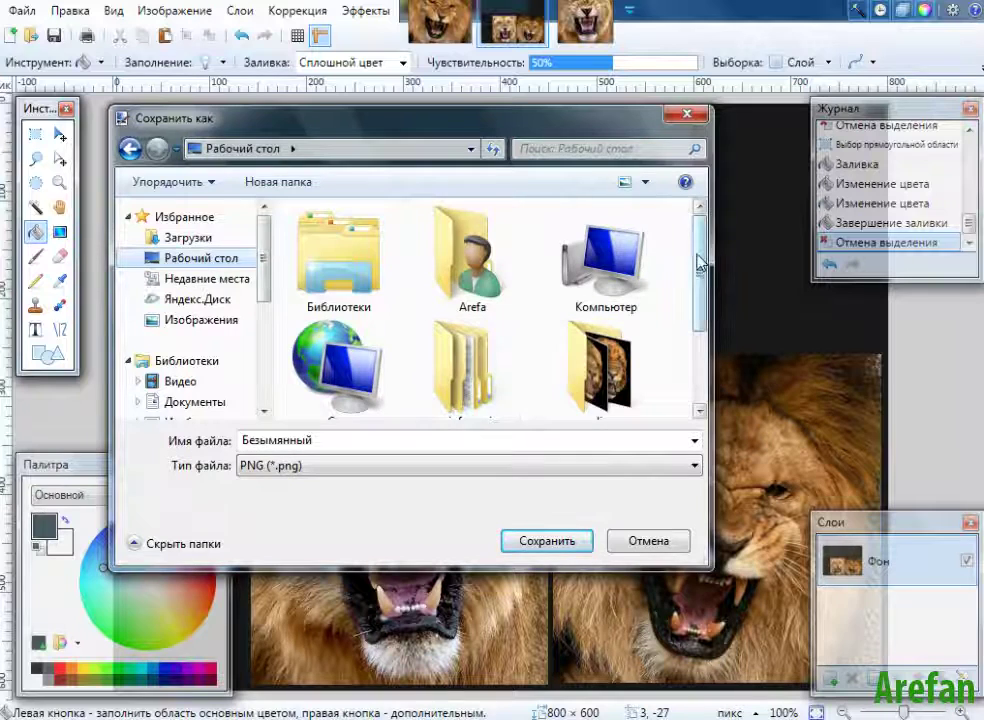
drag(700, 262, 703, 318)
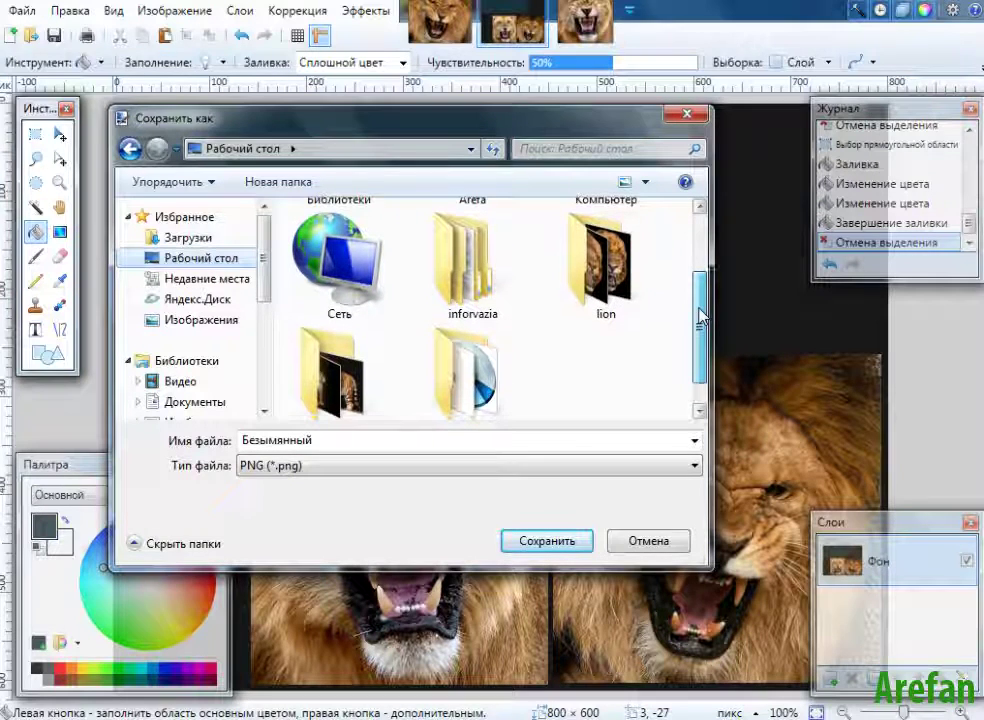
double_click(592, 290)
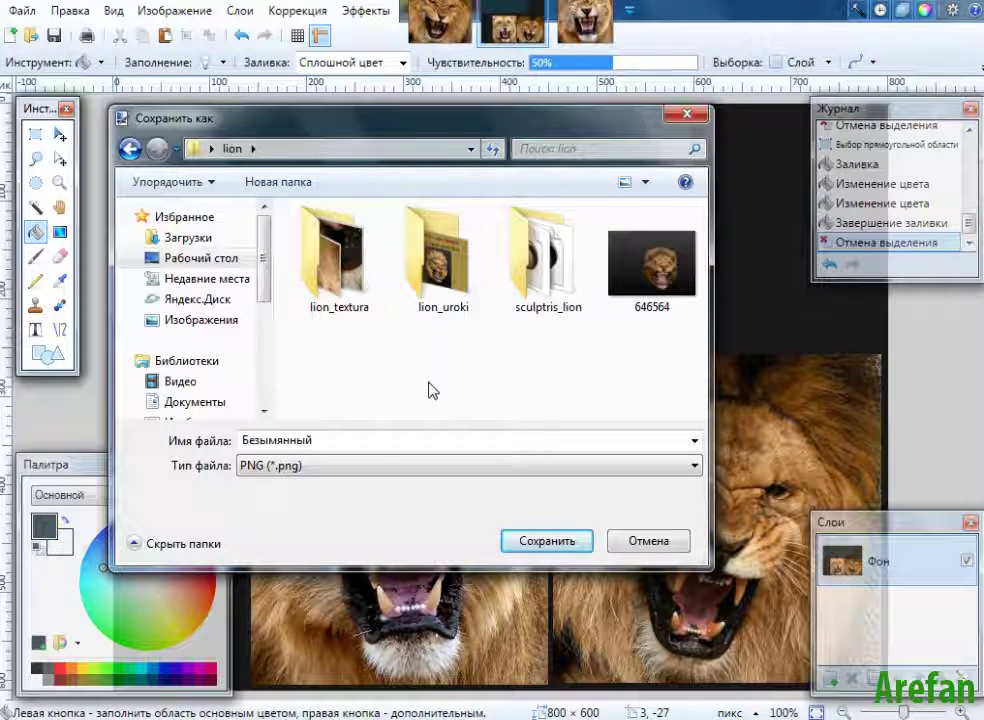
click(649, 473)
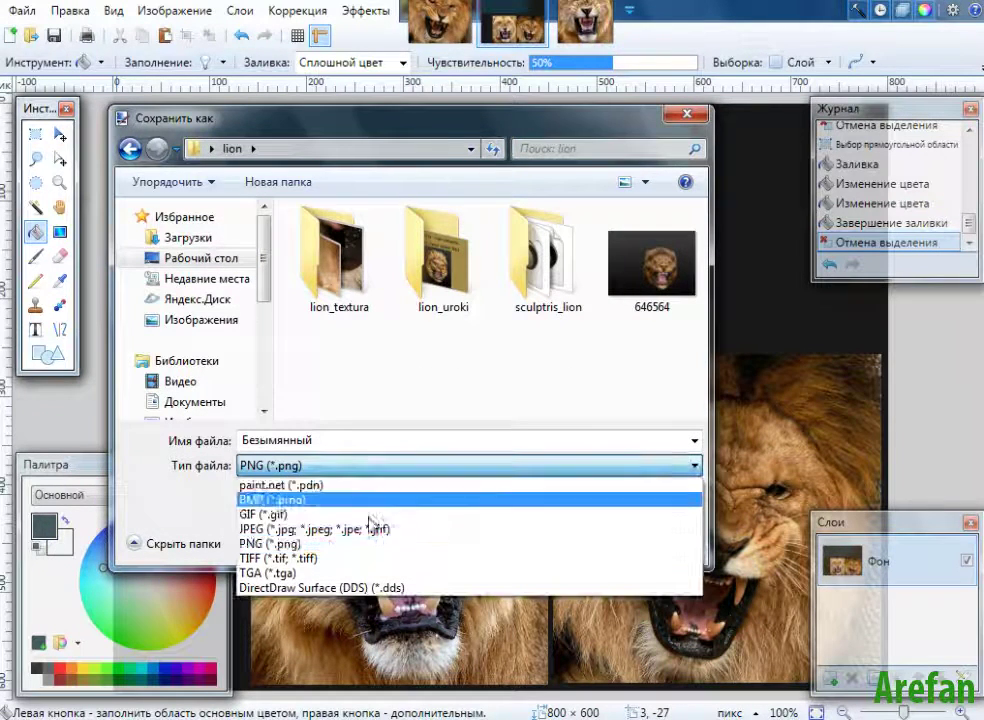
click(318, 533)
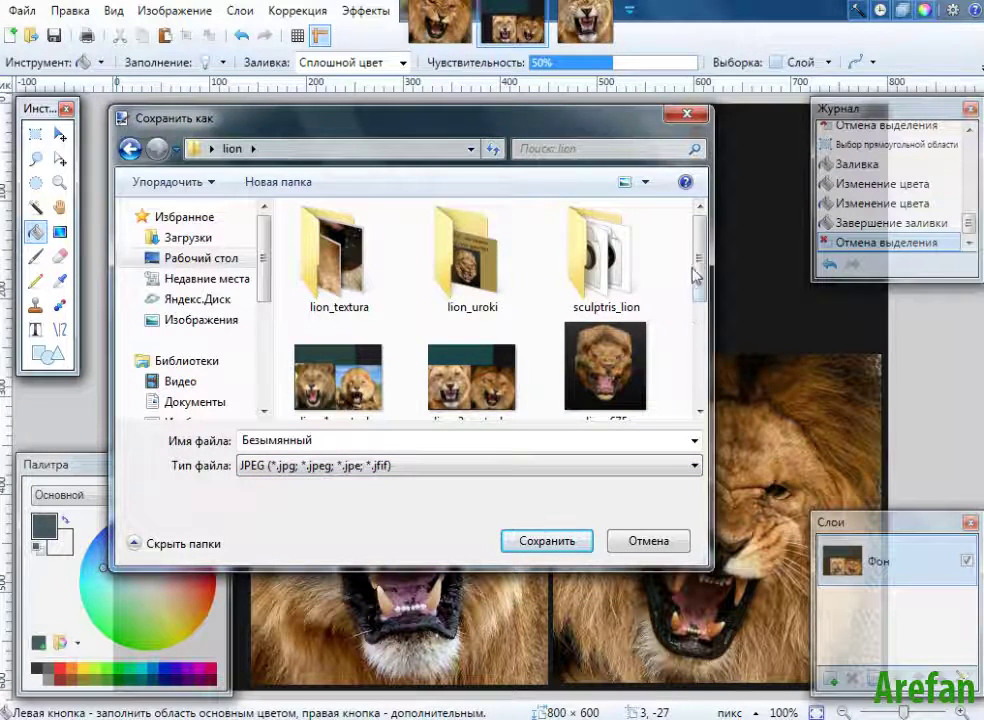
scroll(695, 300, down, 2)
drag(697, 288, 699, 345)
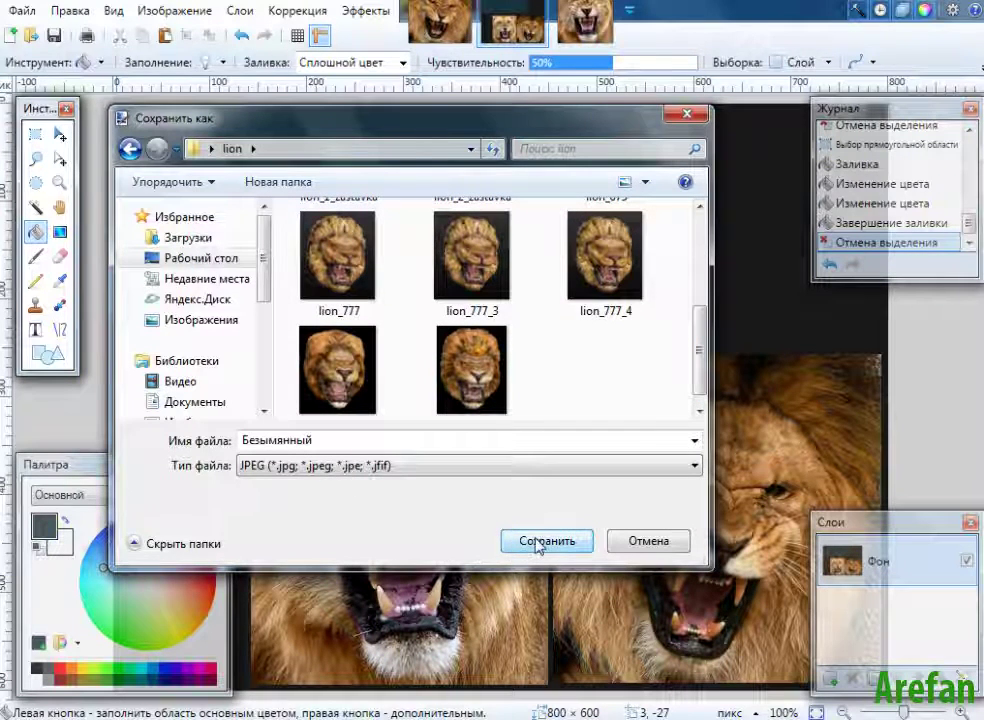
- Name the file lion_zastavka_444 and save it, accepting the JPEG save settings
double_click(371, 441)
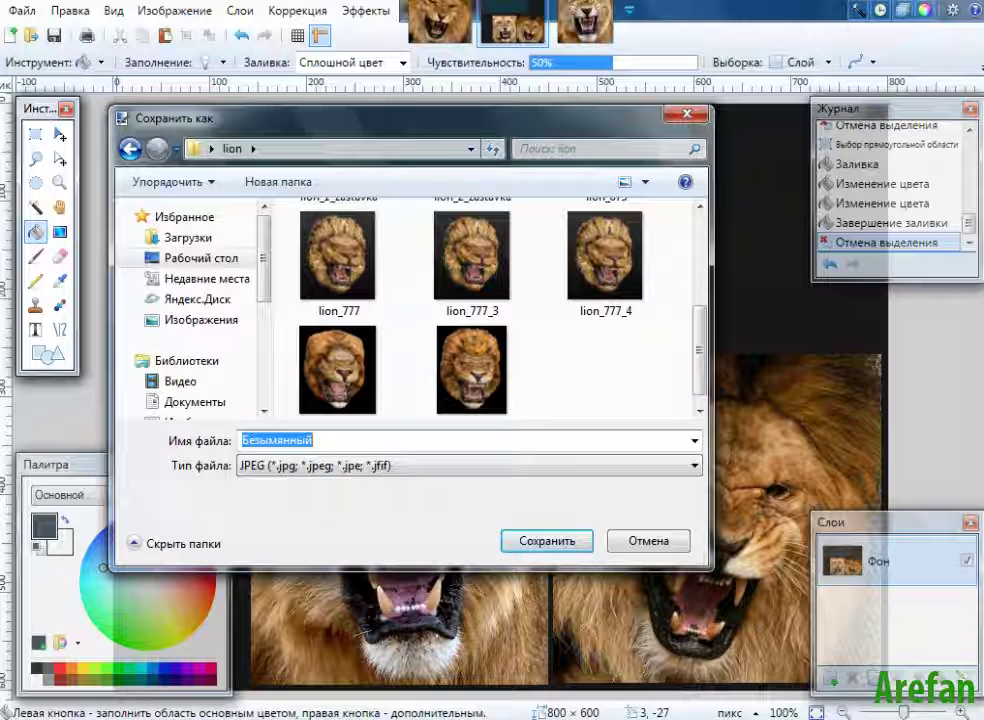
text(л)
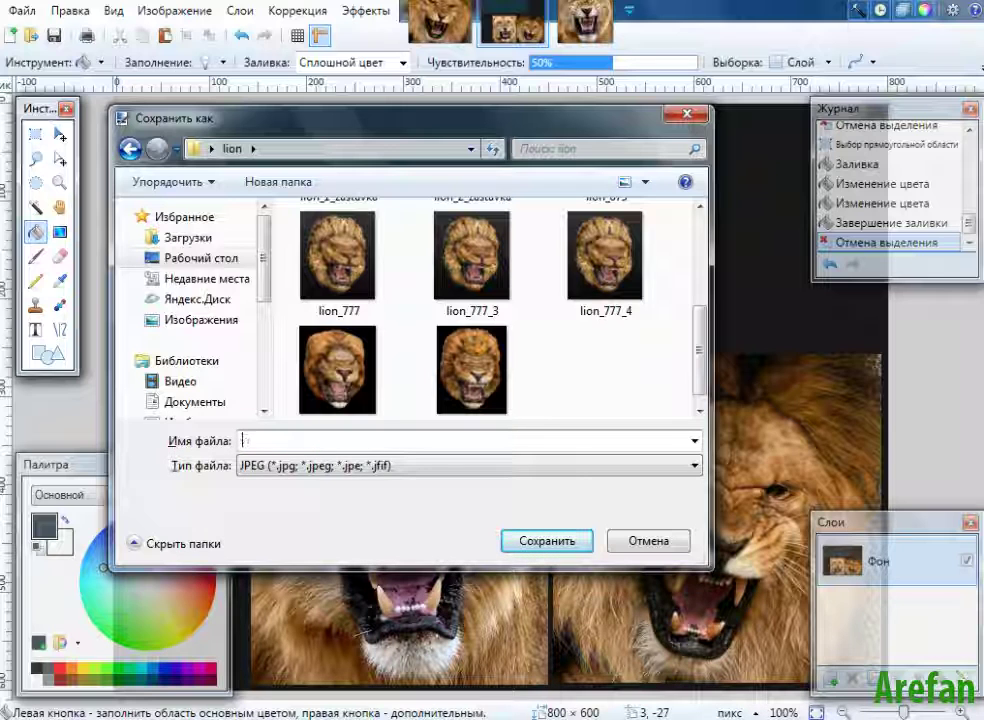
key(BackSpace)
text(l)
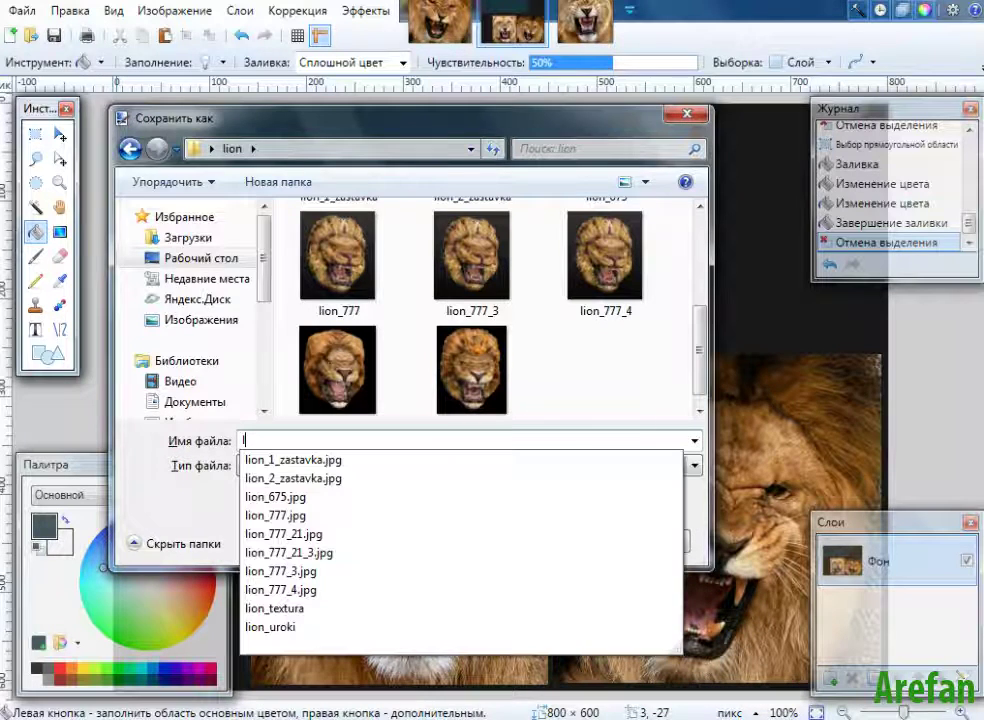
text(ip)
key(BackSpace)
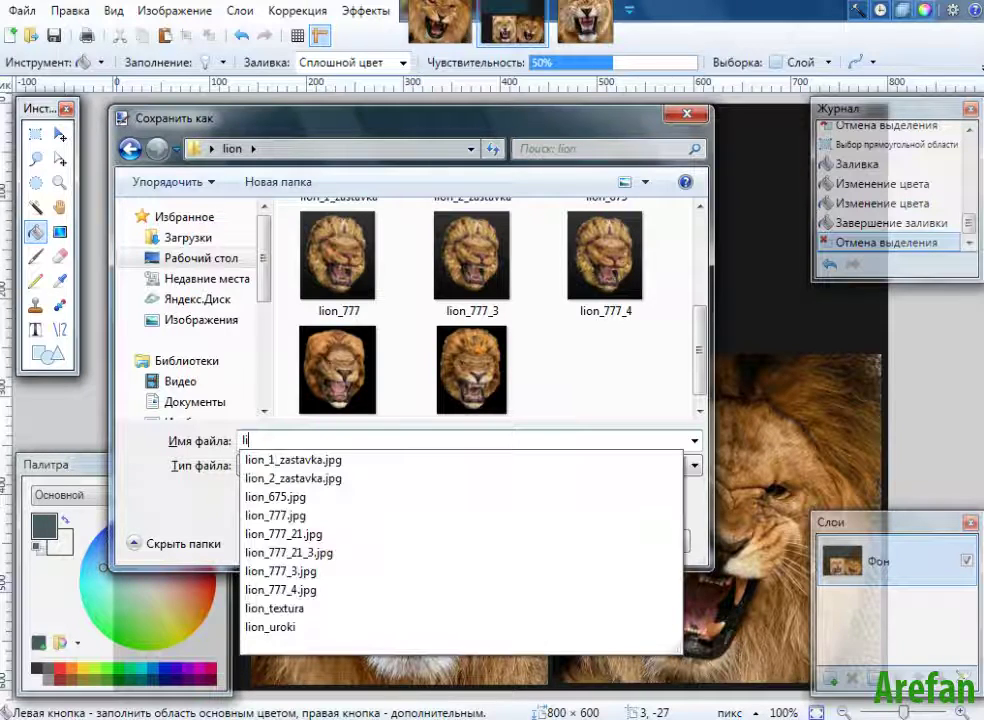
text(on)
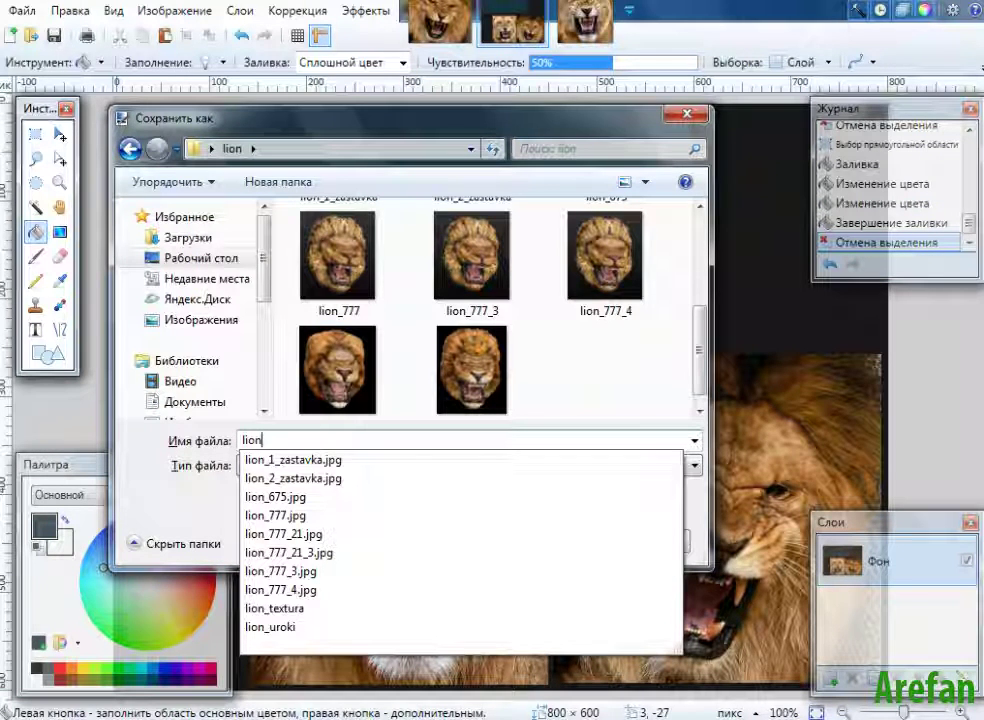
text(_z)
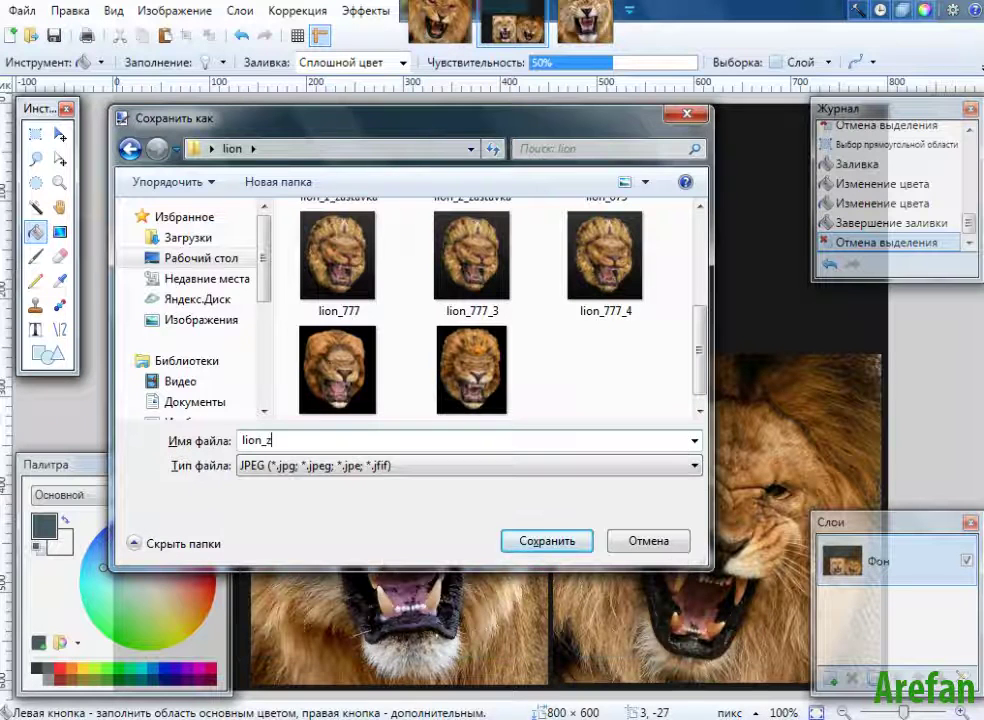
text(as)
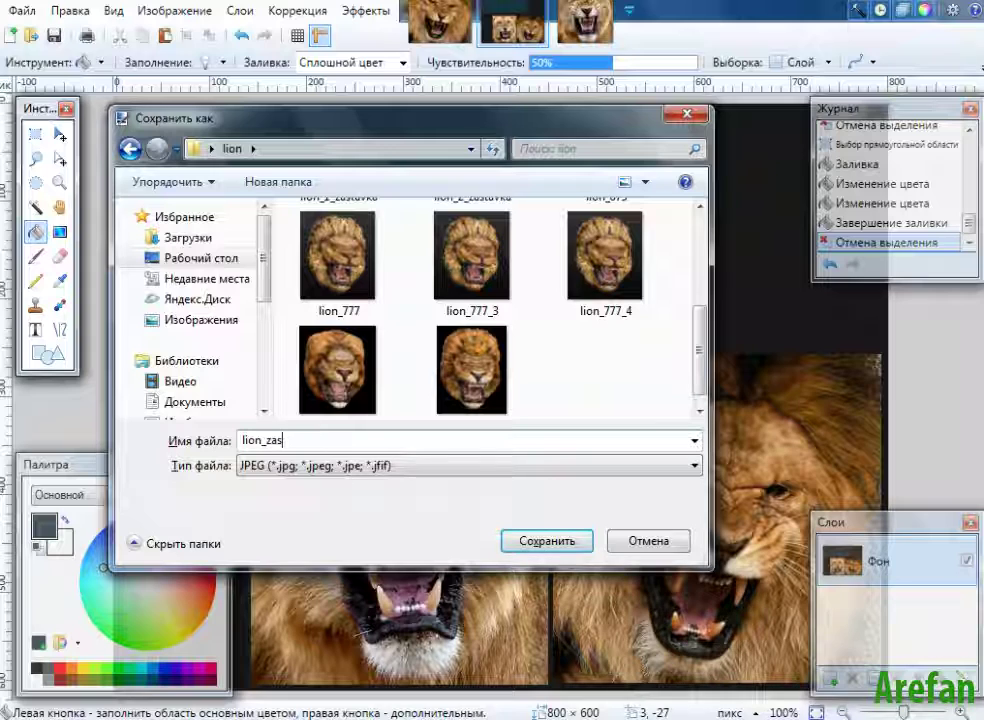
text(tavka)
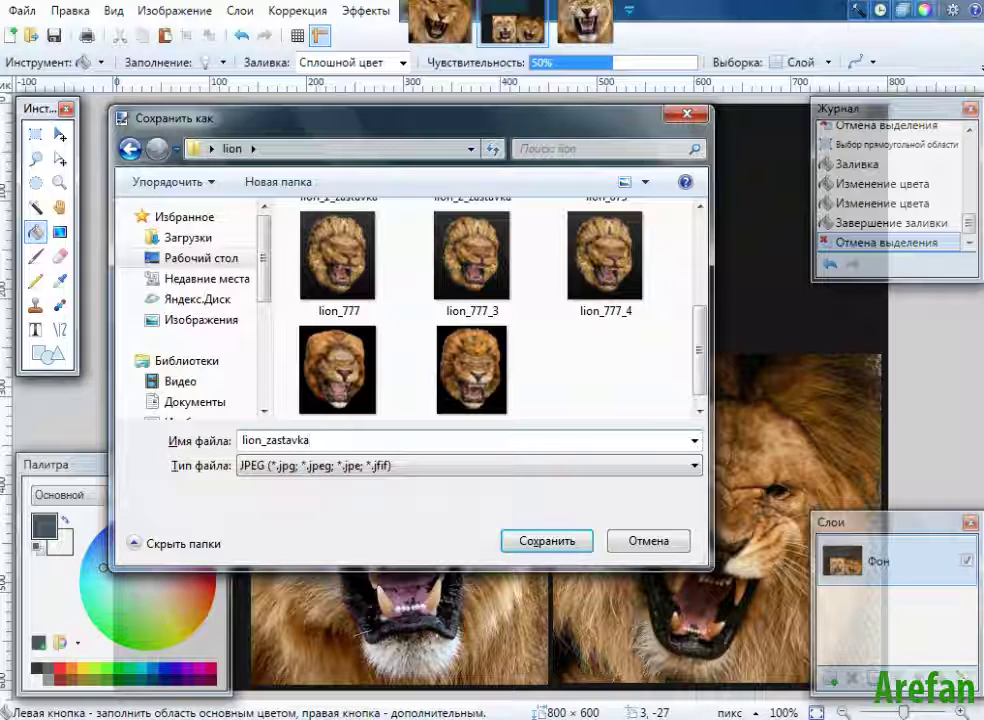
text(_444)
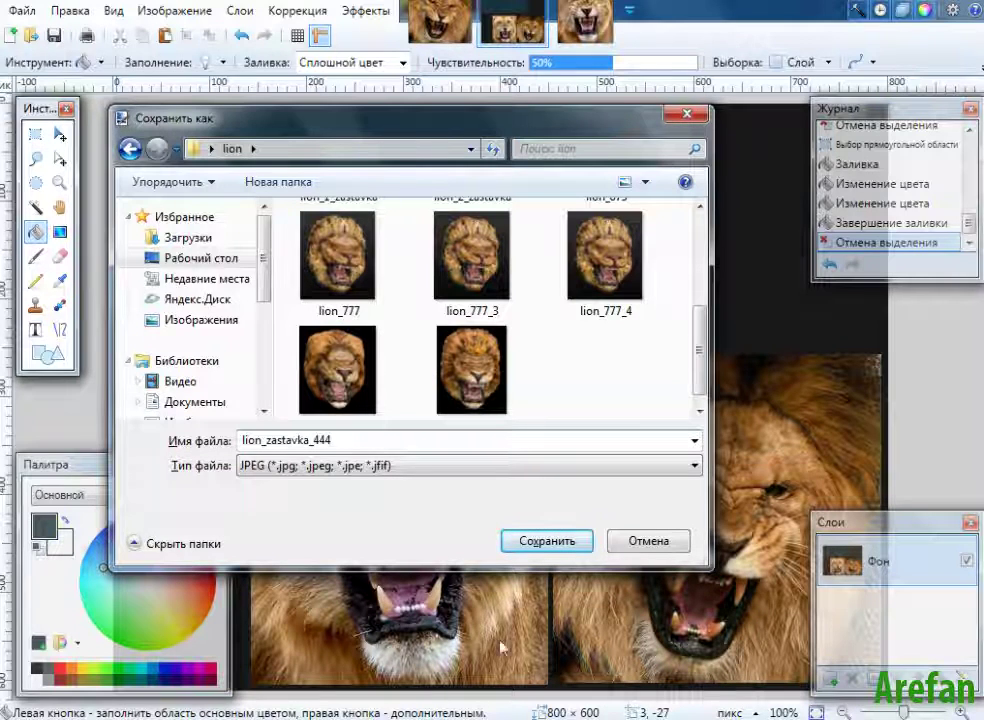
click(557, 541)
click(637, 521)
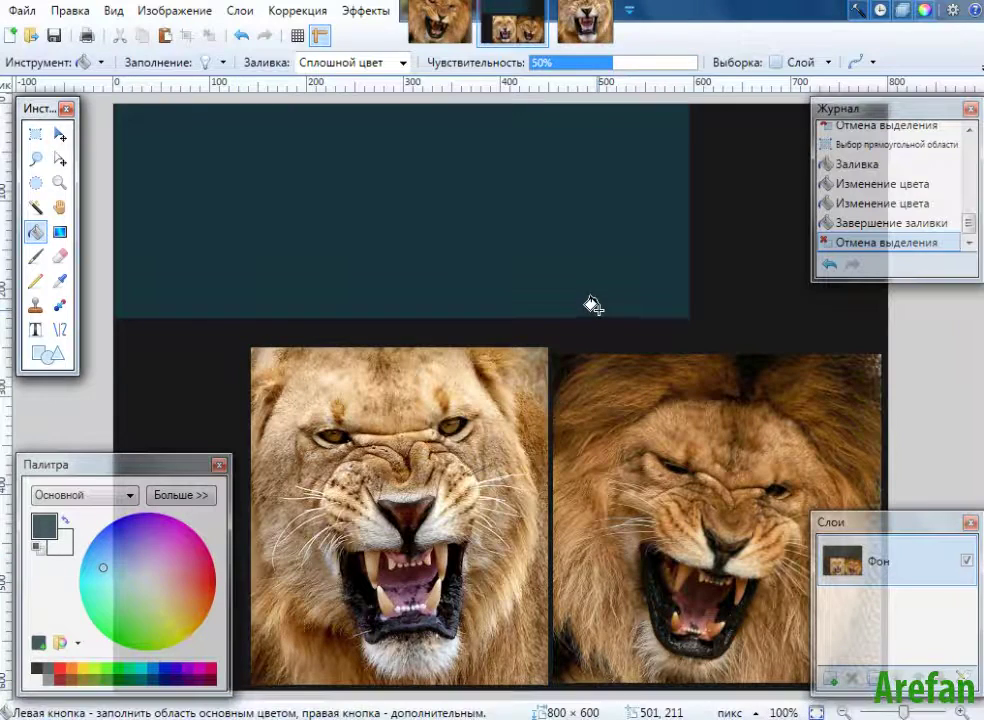
- Activate the Move Selected Pixels tool, then switch to the open Sculptris window with the starting sphere
click(60, 134)
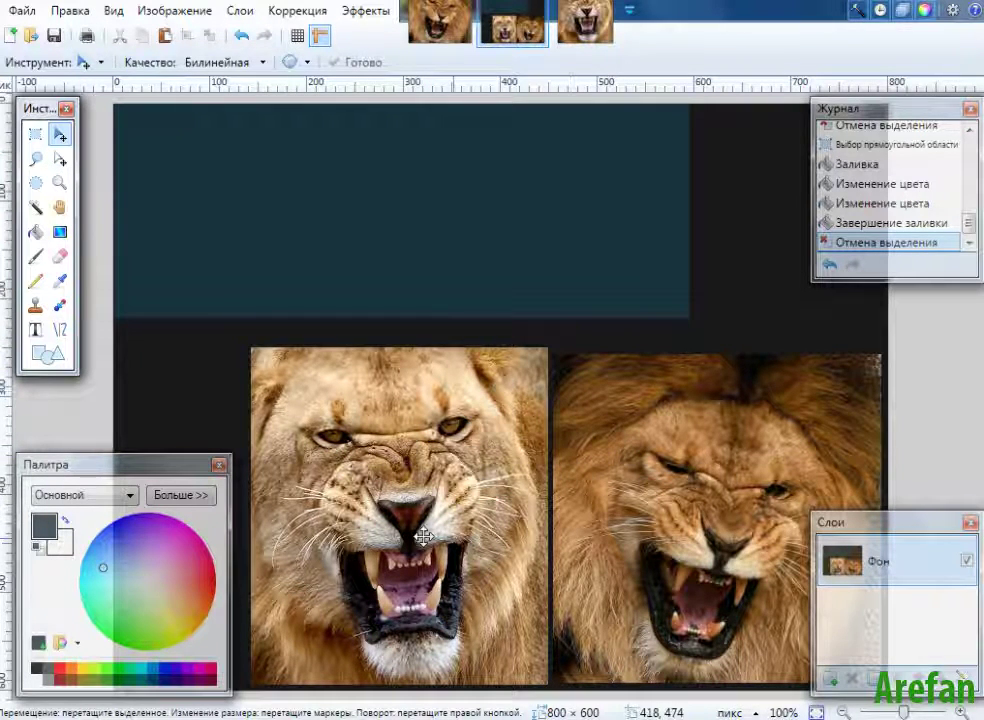
mouse_move(455, 702)
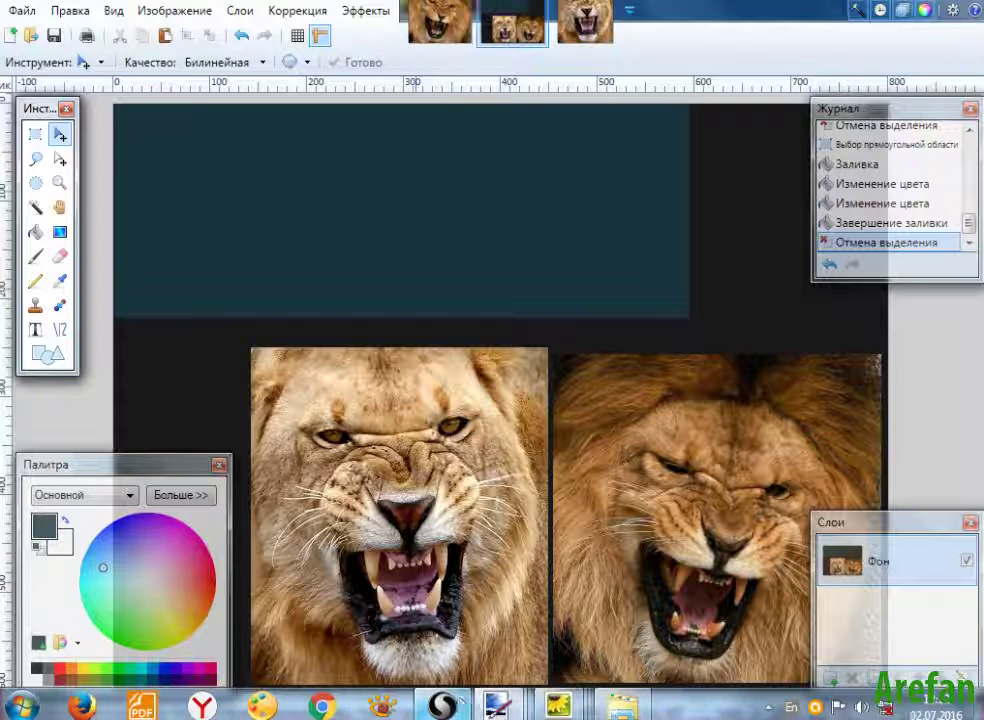
mouse_move(562, 710)
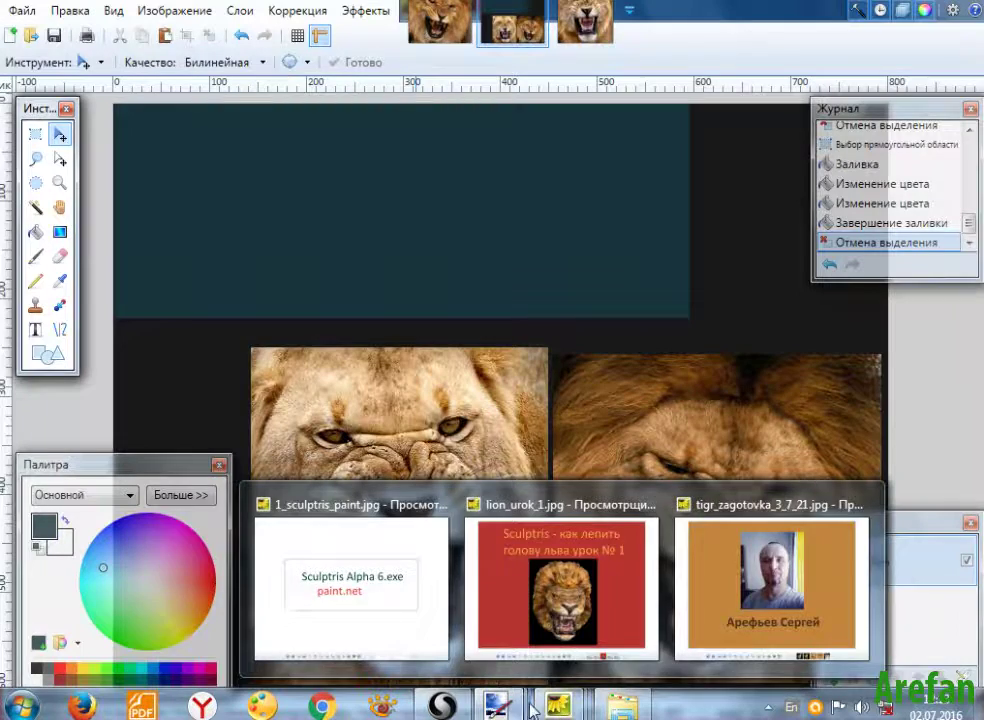
mouse_move(519, 711)
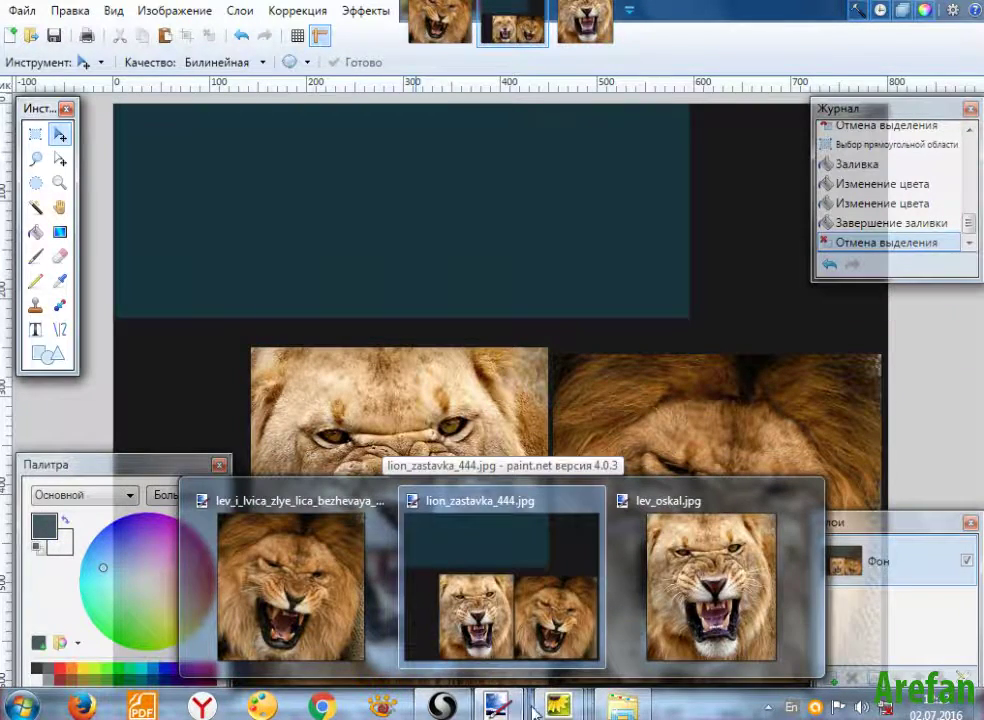
mouse_move(619, 711)
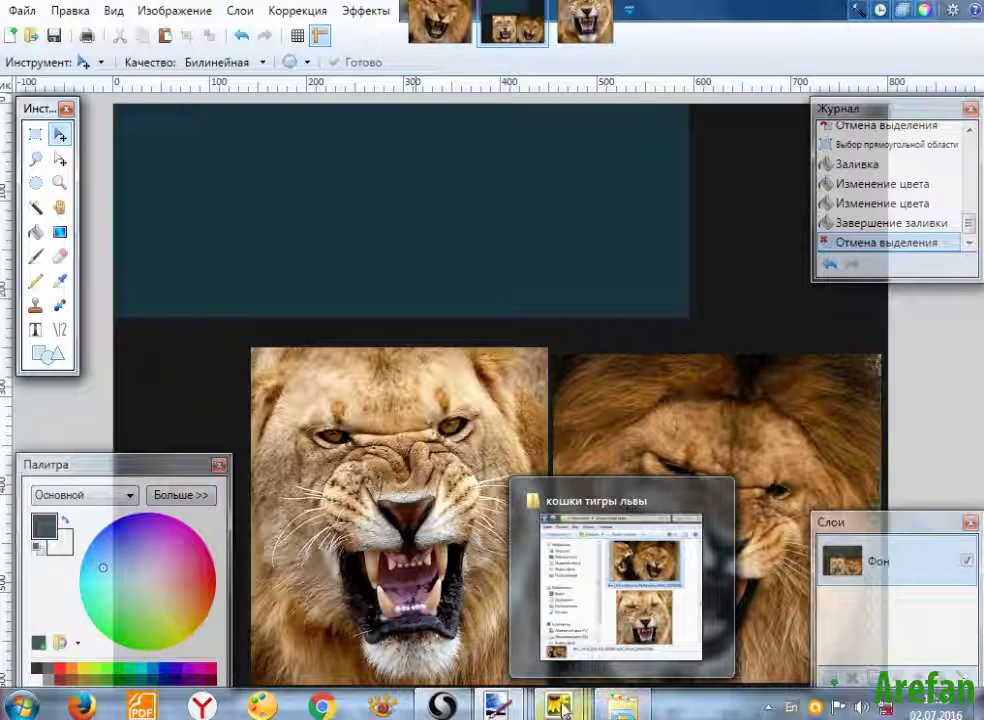
click(463, 710)
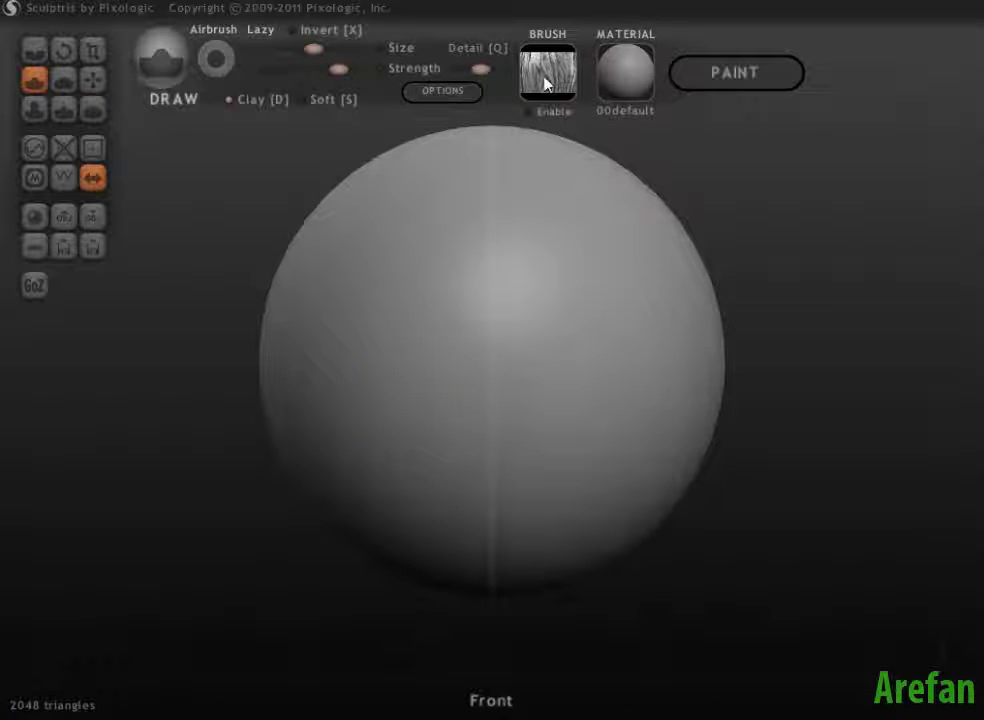
- Load lion_zastavka_444 from the desktop folder "lion" as the sculpting background image and accept the sculpt options
click(443, 92)
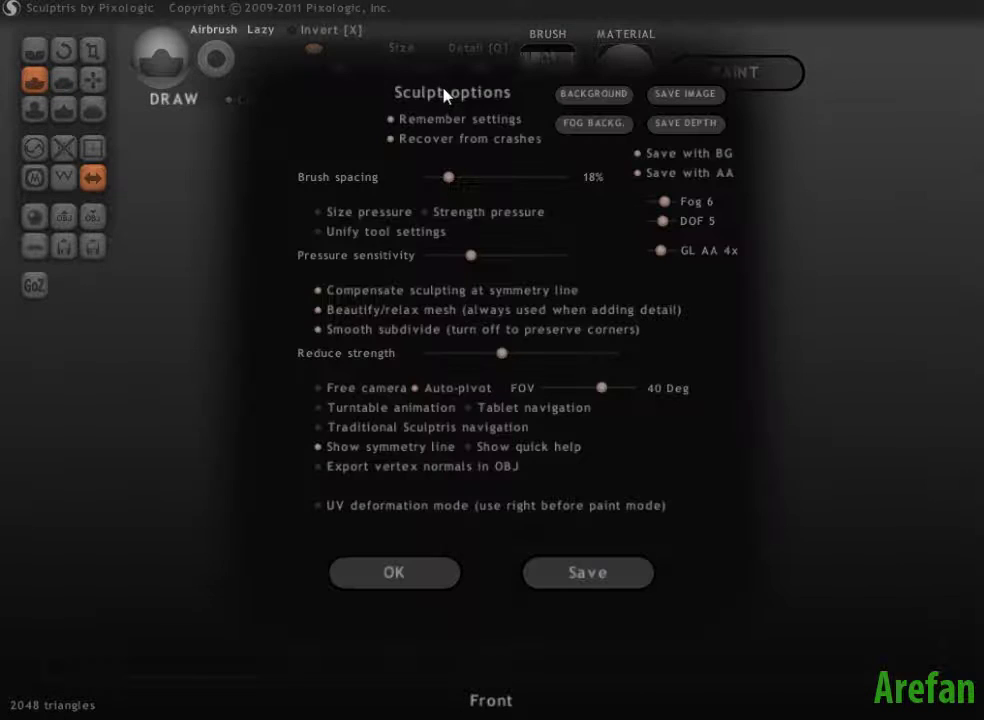
click(594, 95)
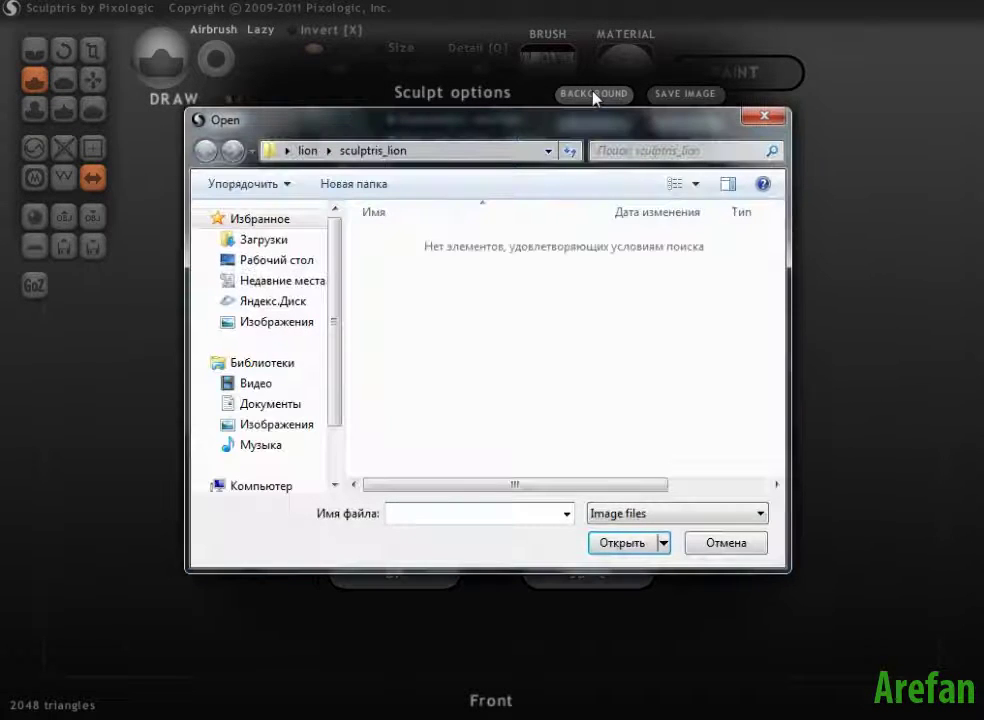
click(293, 264)
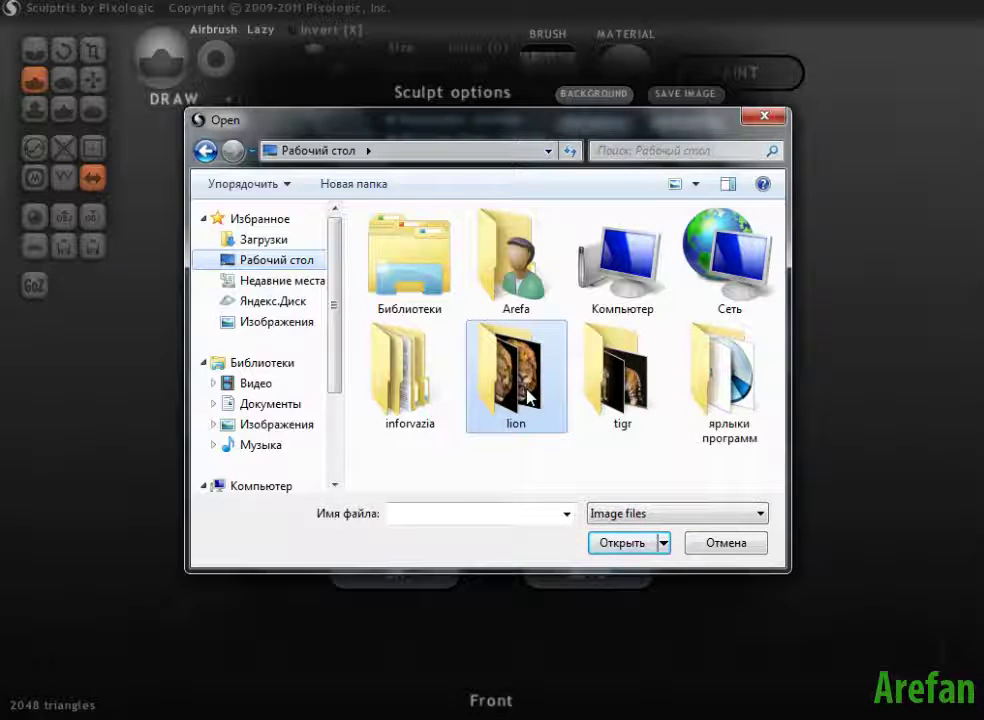
double_click(528, 398)
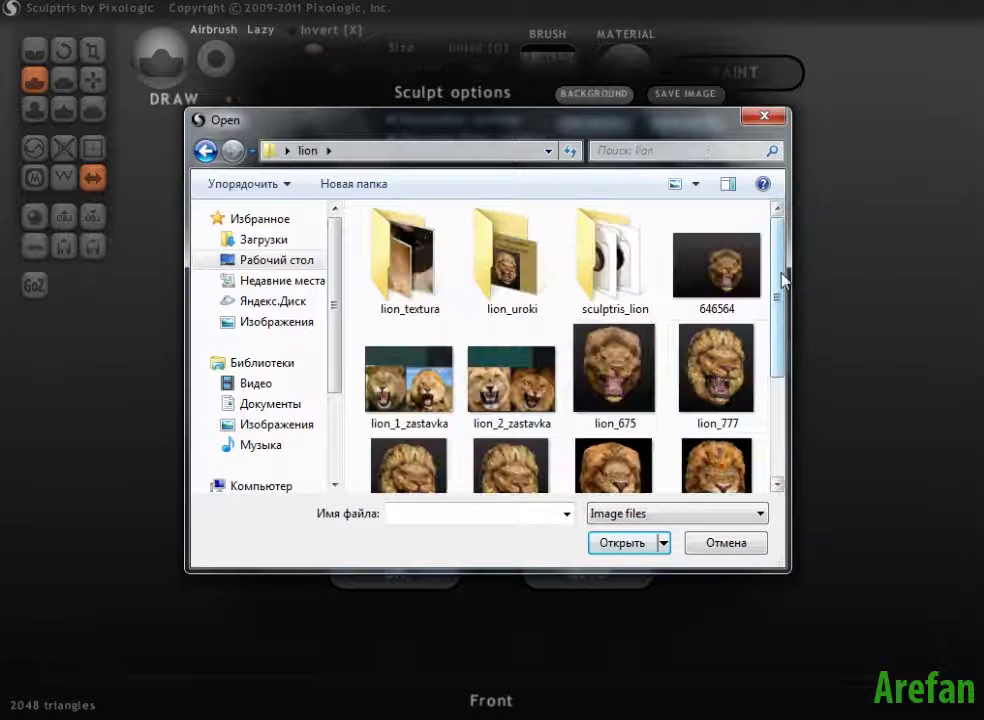
drag(784, 281, 784, 344)
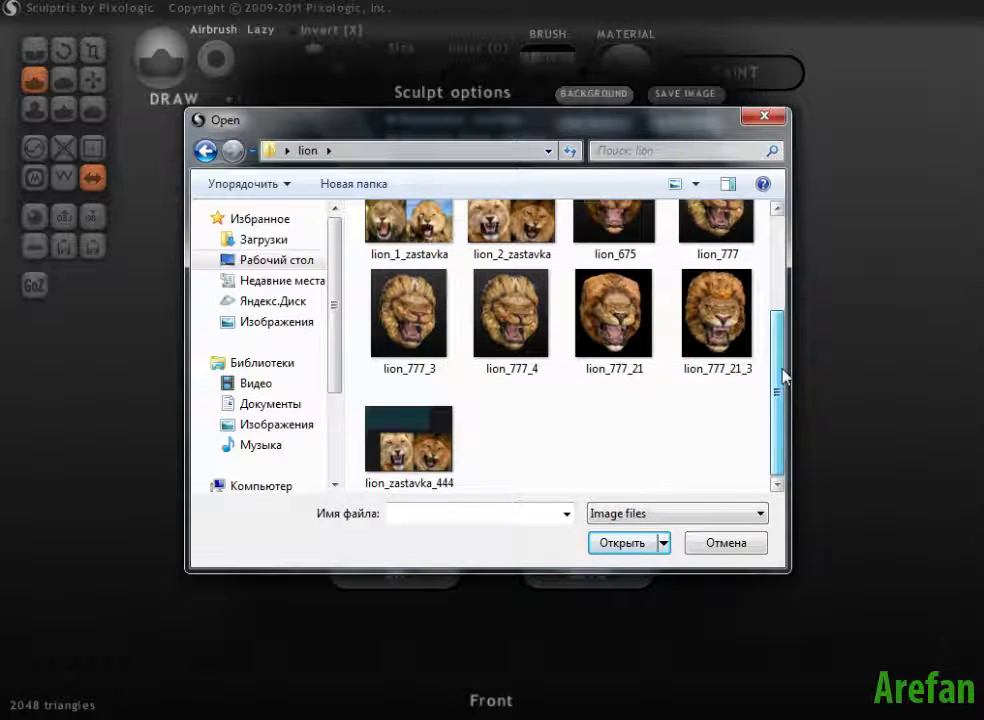
drag(786, 375, 781, 365)
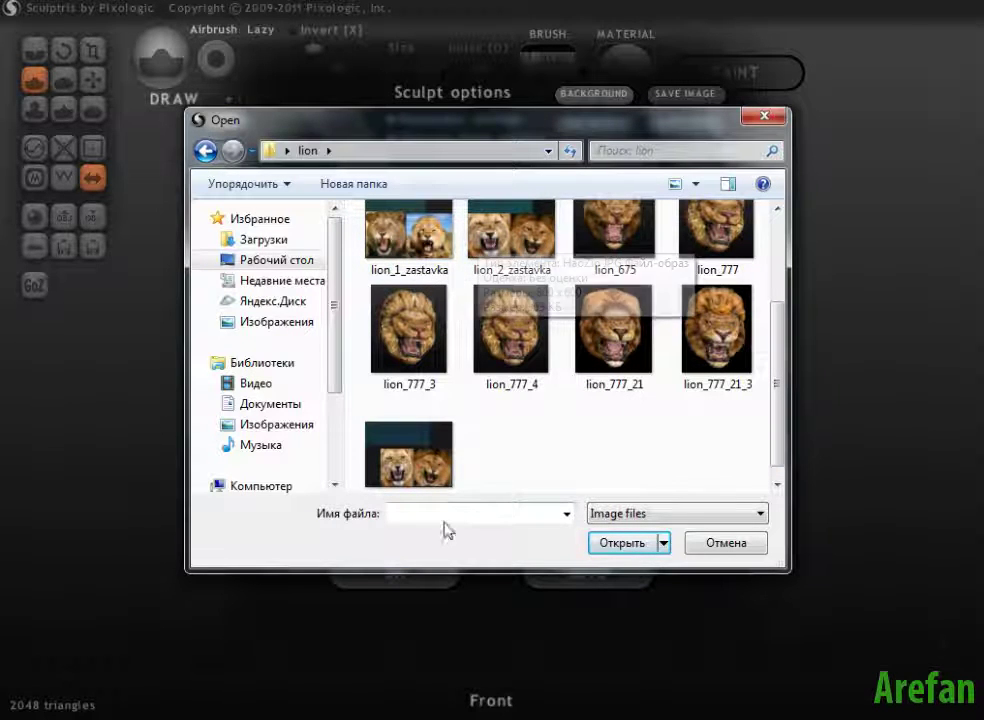
click(395, 460)
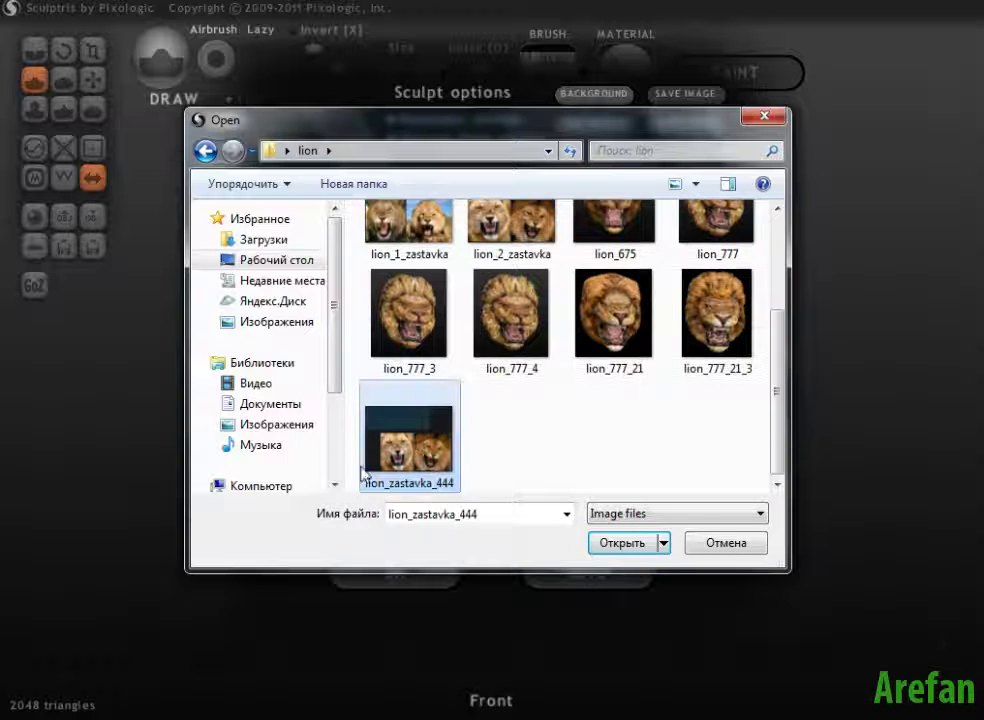
click(617, 549)
click(410, 572)
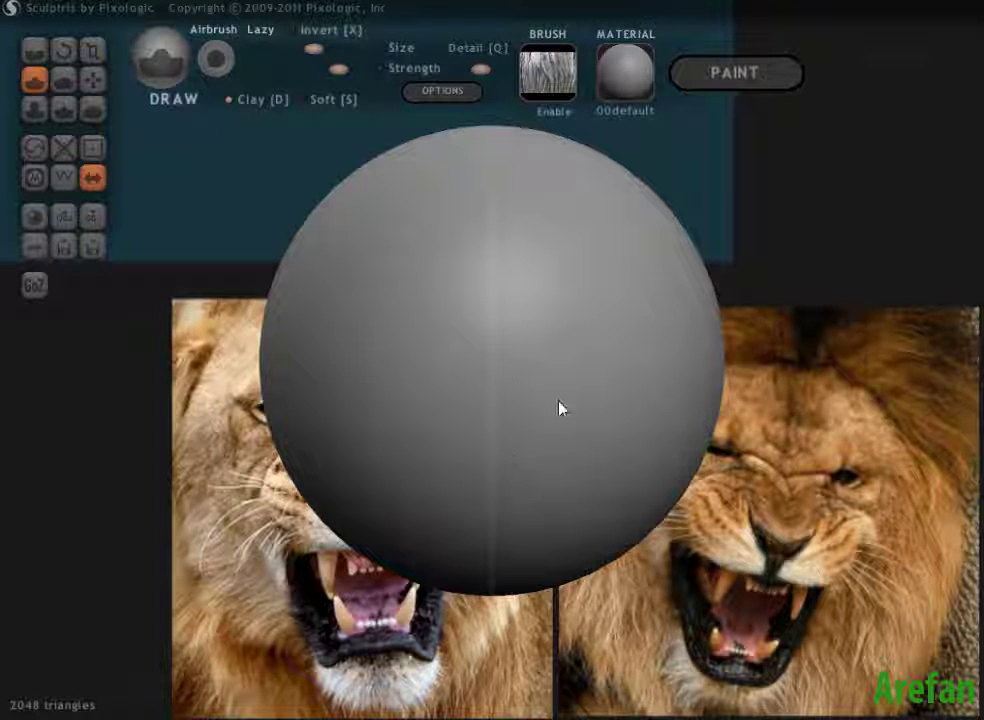
- Use the Crease brush to carve a triangular nose outline on the front of the sphere, matching the lion reference
click(35, 50)
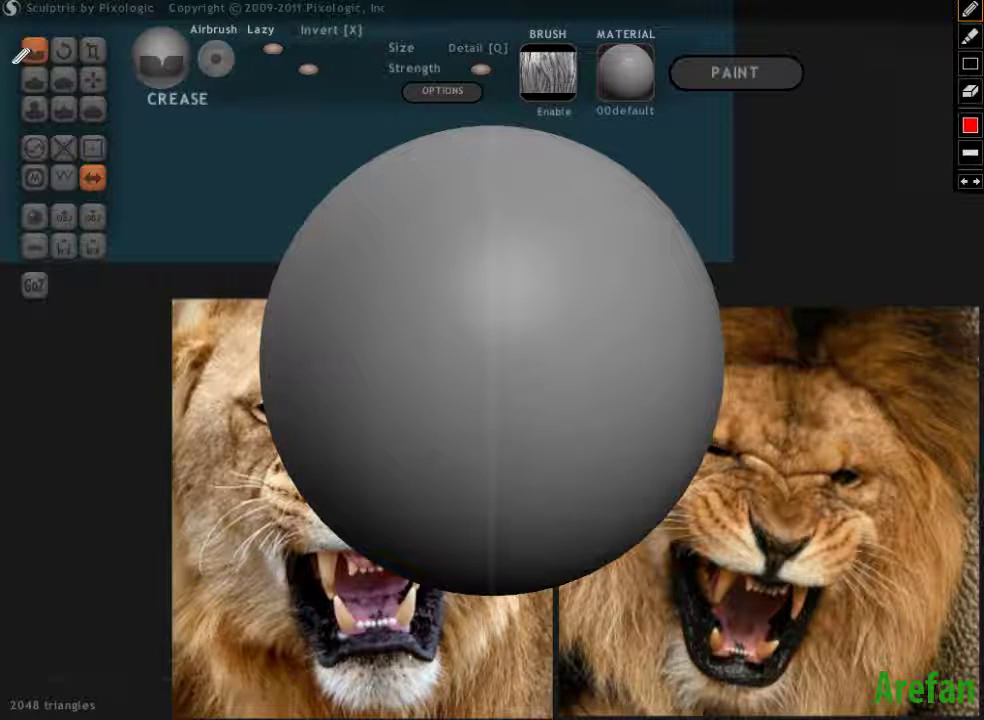
mouse_move(12, 38)
mouse_down()
mouse_move(50, 28)
mouse_move(46, 47)
mouse_move(20, 44)
mouse_up()
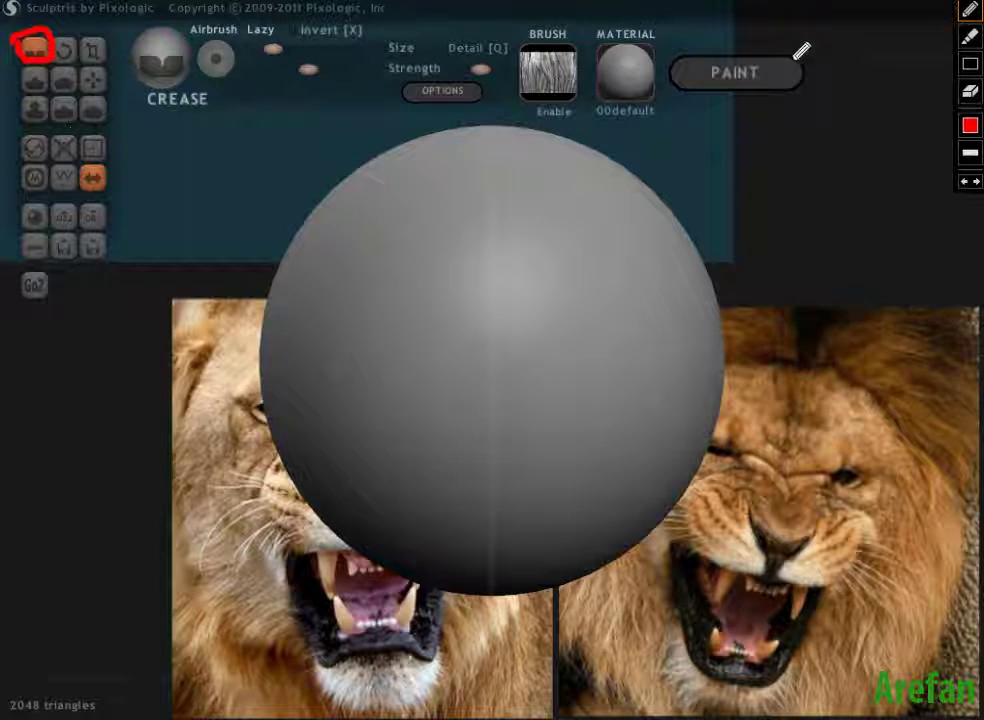
key(Escape)
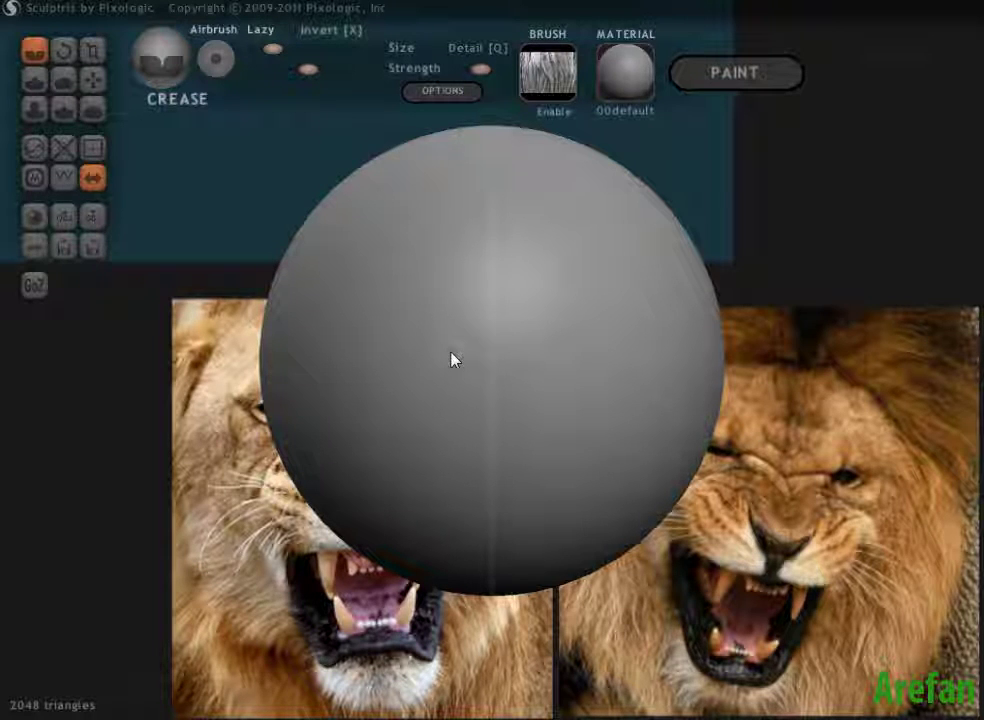
middle_drag(446, 351, 627, 421)
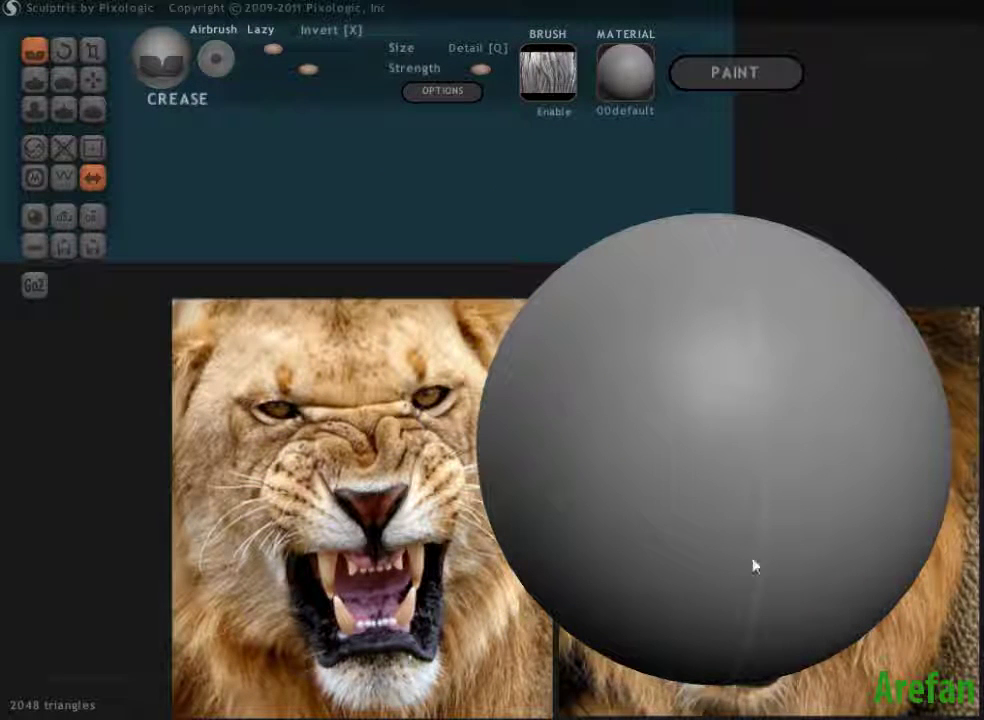
right_drag(729, 480, 683, 501)
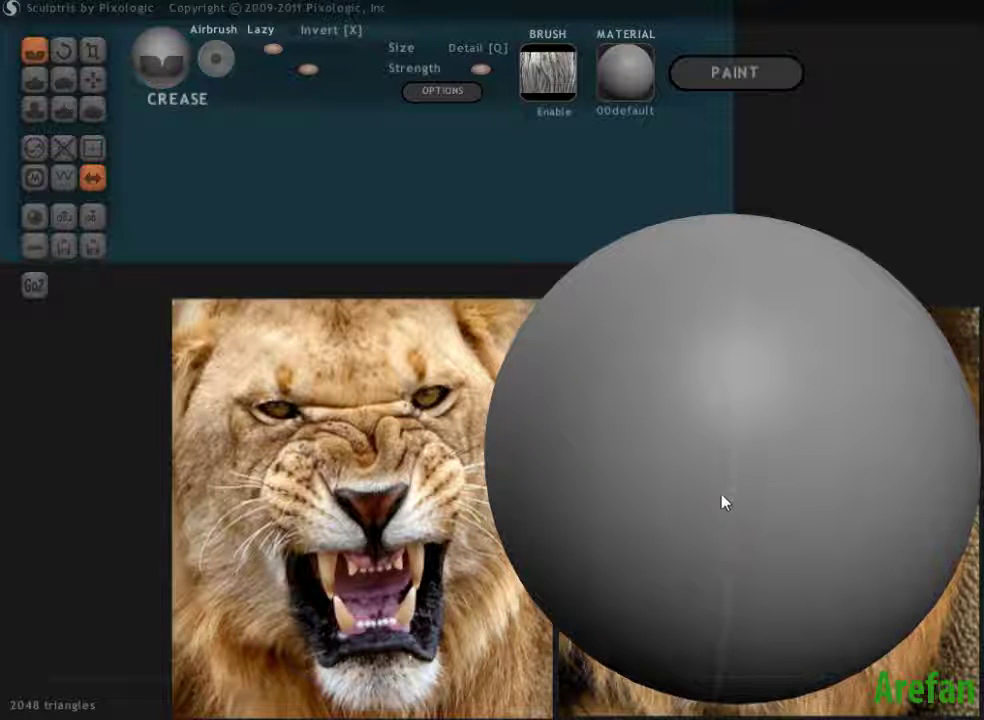
drag(691, 459, 744, 529)
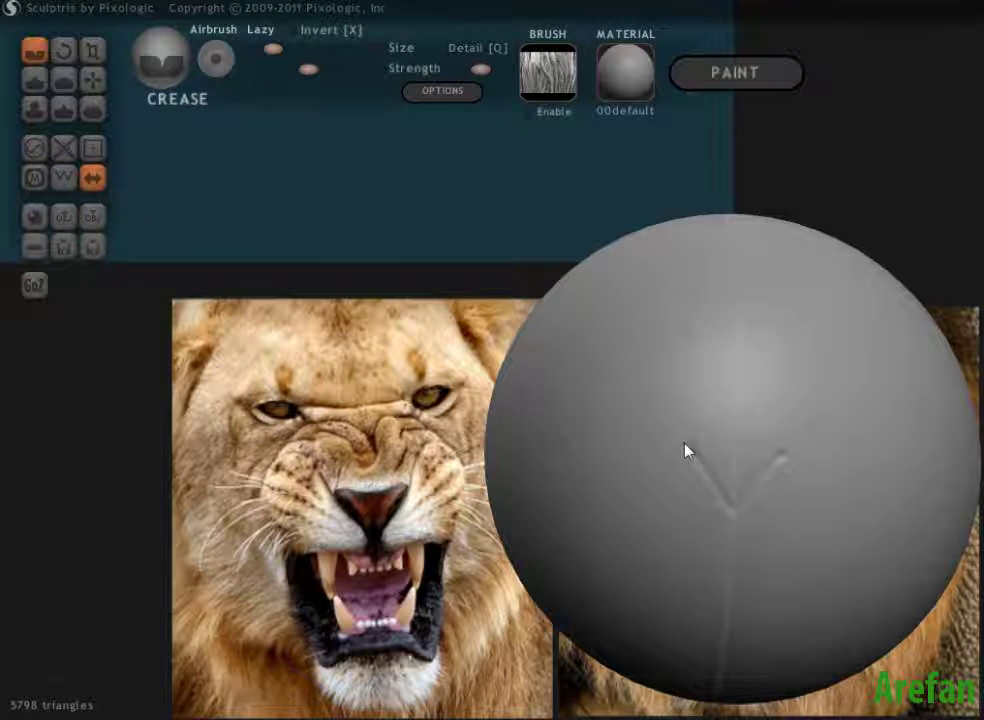
mouse_move(687, 450)
mouse_down()
mouse_move(760, 450)
mouse_move(767, 490)
mouse_up()
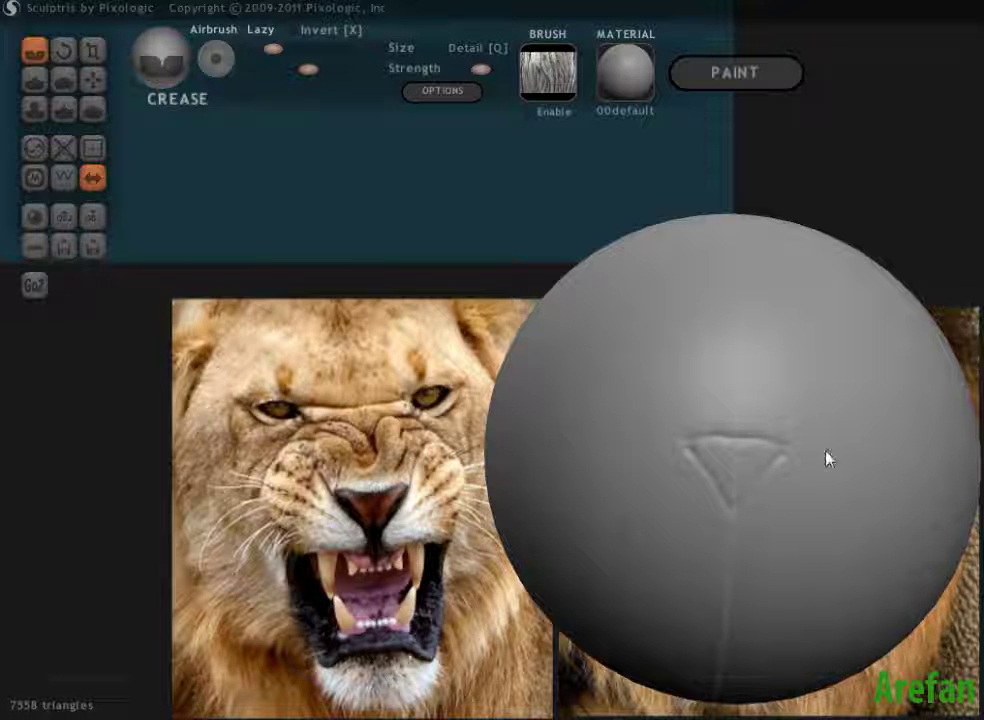
drag(705, 448, 735, 500)
- Crease the muzzle outline on both sides of the nose and the slanted eye outlines above it
mouse_move(785, 460)
mouse_down()
mouse_move(738, 519)
mouse_move(742, 549)
mouse_move(771, 582)
mouse_move(859, 580)
mouse_move(880, 503)
mouse_up()
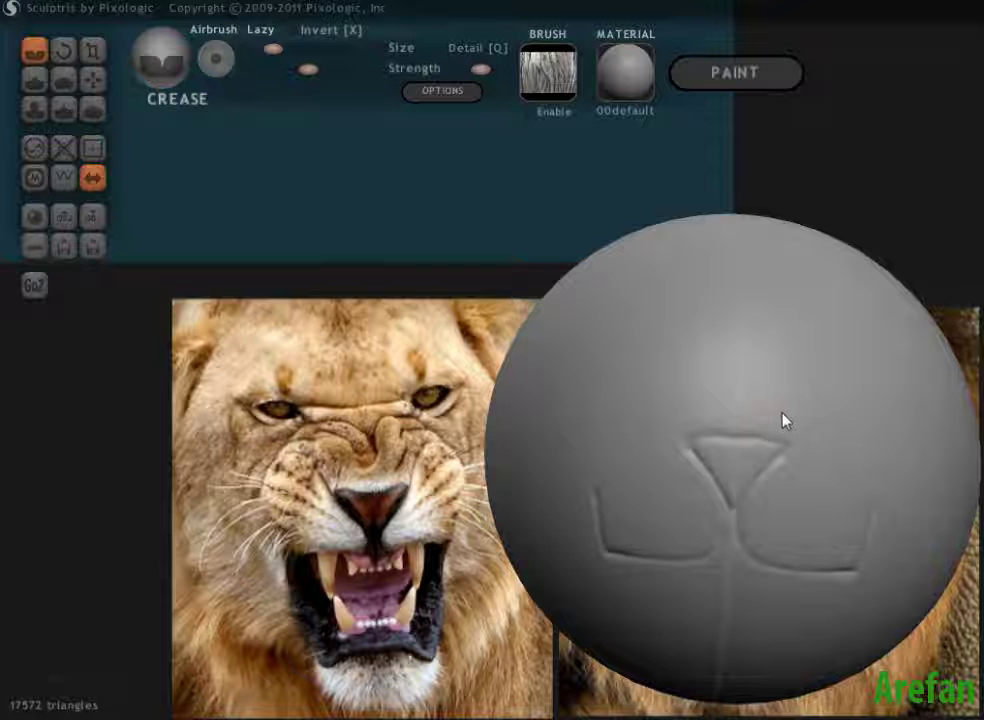
mouse_move(786, 575)
mouse_down()
mouse_move(855, 569)
mouse_move(864, 557)
mouse_move(858, 451)
mouse_move(836, 412)
mouse_move(762, 400)
mouse_up()
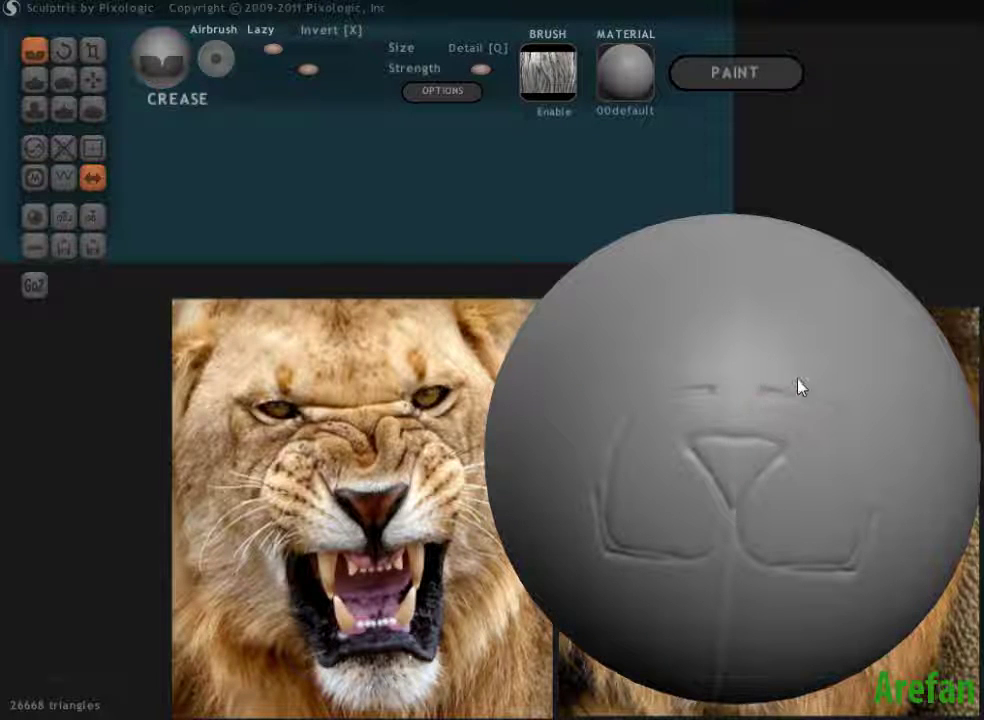
mouse_move(797, 392)
mouse_down()
mouse_move(811, 362)
mouse_move(854, 386)
mouse_move(837, 402)
mouse_move(779, 399)
mouse_move(813, 365)
mouse_move(848, 358)
mouse_move(866, 372)
mouse_up()
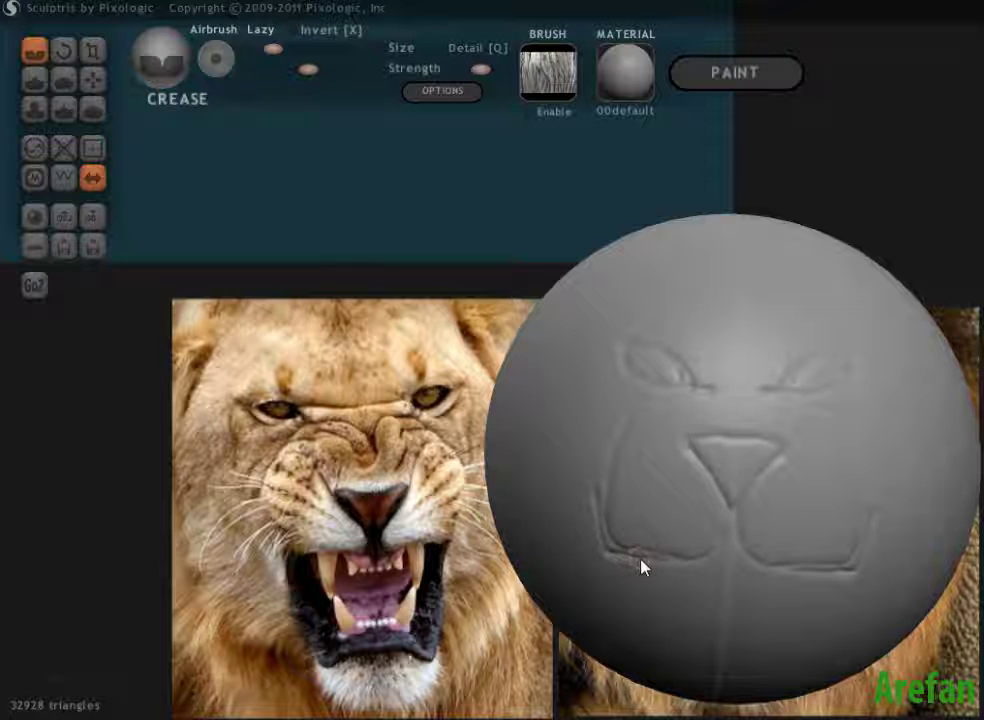
- Crease the inner and outer outlines of the lower jaw beneath the muzzle, and deepen the mouth corners
drag(672, 578, 679, 648)
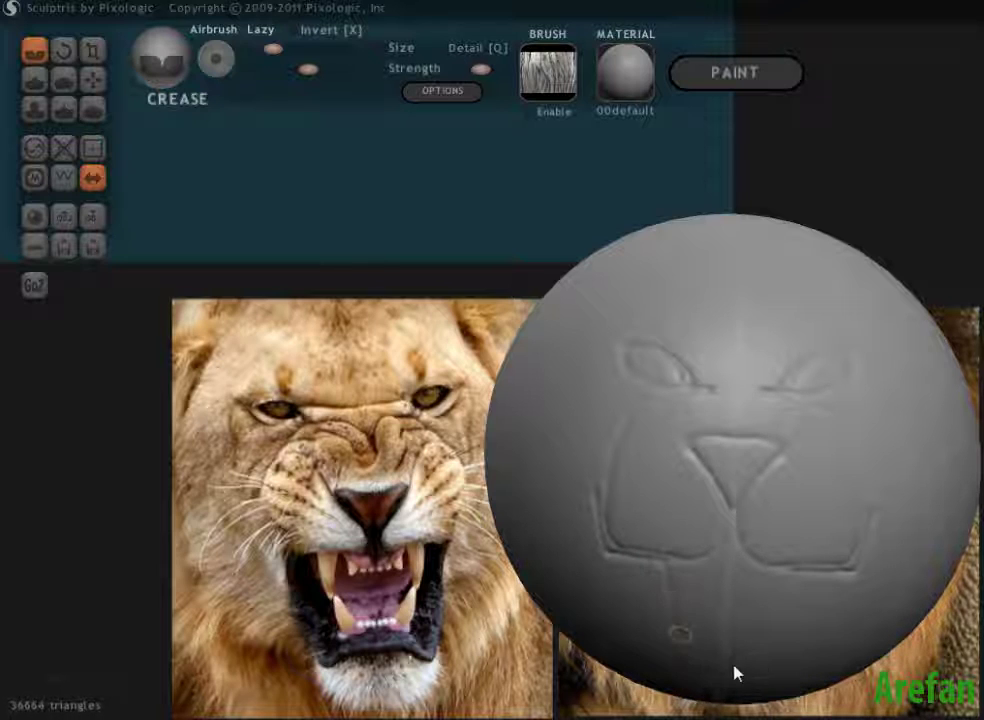
mouse_move(686, 660)
right_down()
mouse_move(687, 626)
mouse_move(694, 635)
right_up()
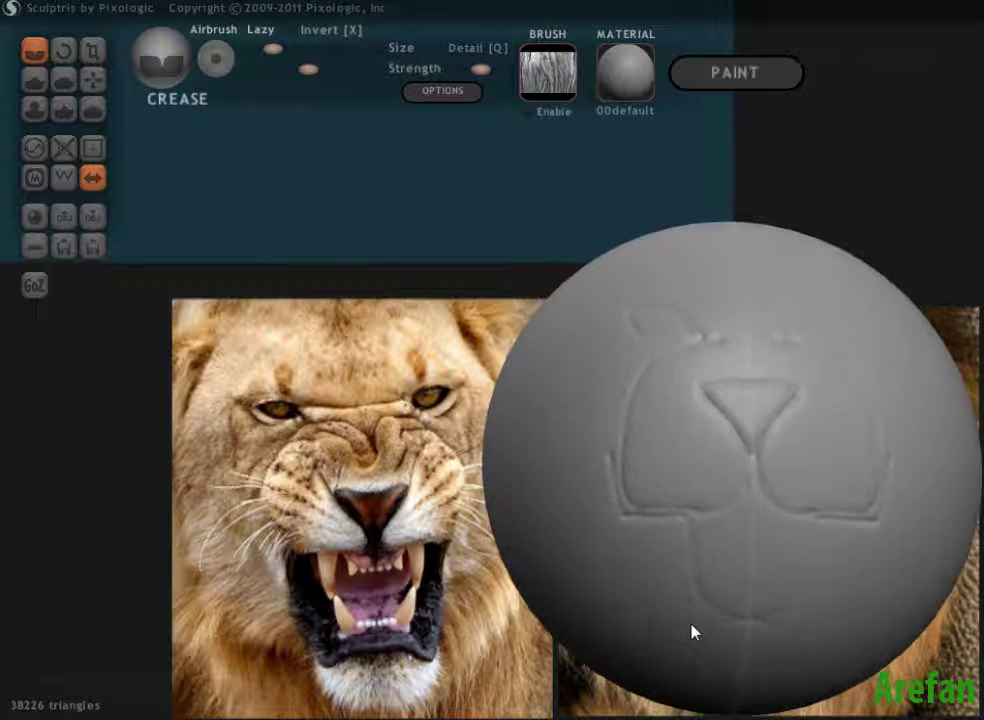
mouse_move(658, 530)
mouse_down()
mouse_move(672, 651)
mouse_move(699, 673)
mouse_move(773, 694)
mouse_up()
mouse_move(698, 685)
right_down()
mouse_move(632, 662)
mouse_move(628, 650)
mouse_move(630, 662)
right_up()
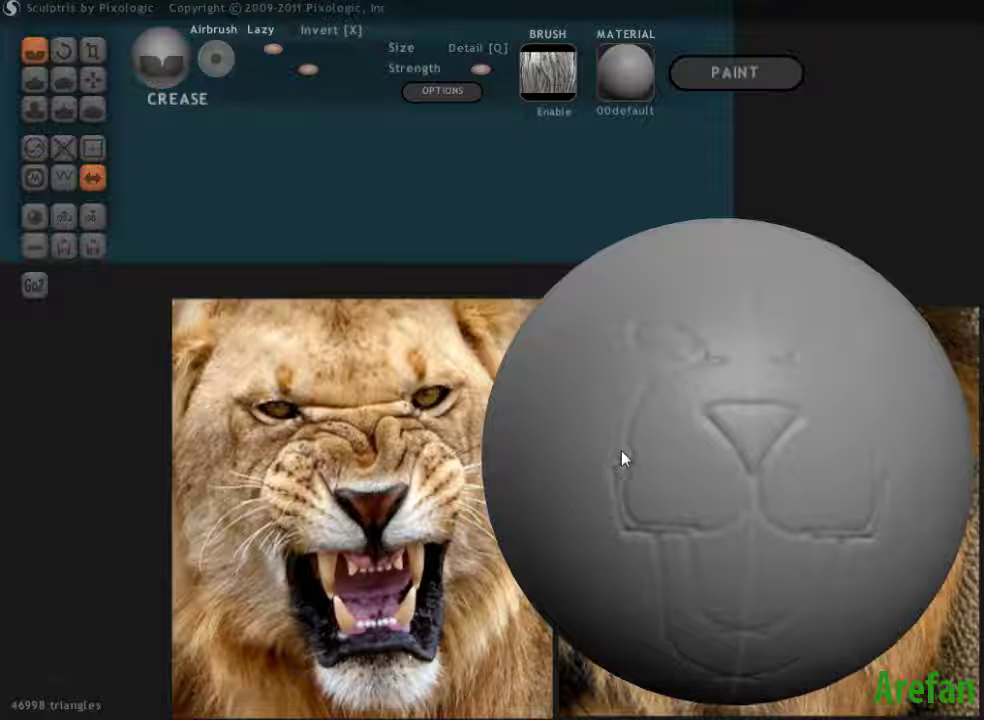
mouse_move(626, 490)
mouse_down()
mouse_move(632, 520)
mouse_move(652, 542)
mouse_move(645, 552)
mouse_up()
- Switch to the Draw brush and turn off its Clay option
right_drag(550, 555, 536, 560)
right_drag(652, 440, 659, 454)
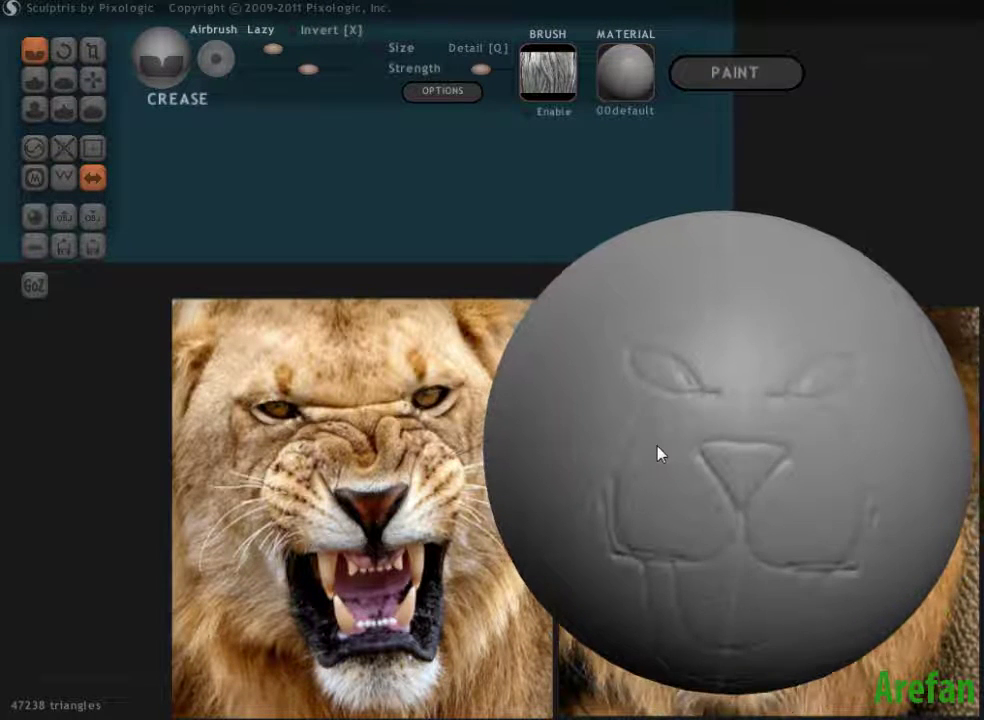
right_drag(654, 378, 636, 455)
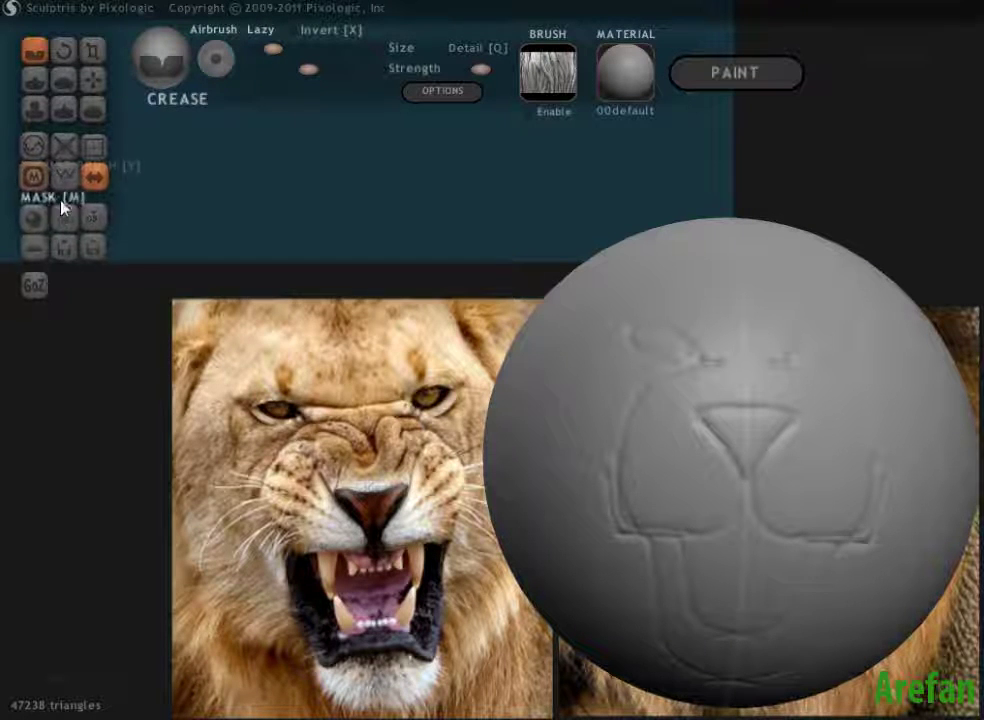
click(36, 84)
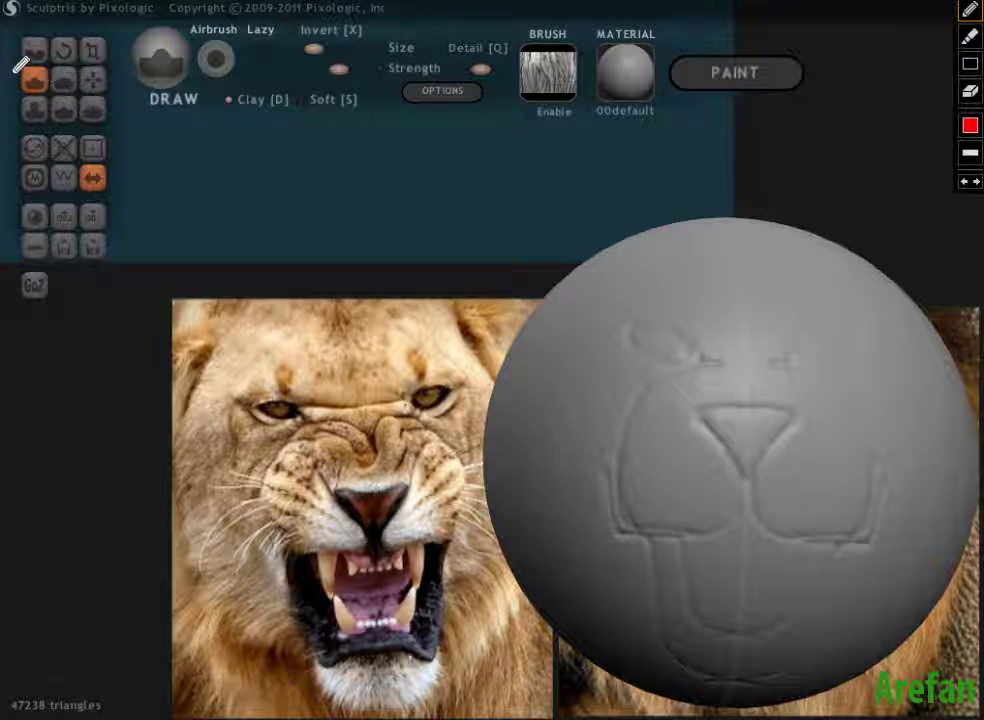
mouse_move(12, 70)
mouse_down()
mouse_move(40, 56)
mouse_move(50, 74)
mouse_move(30, 93)
mouse_move(18, 60)
mouse_up()
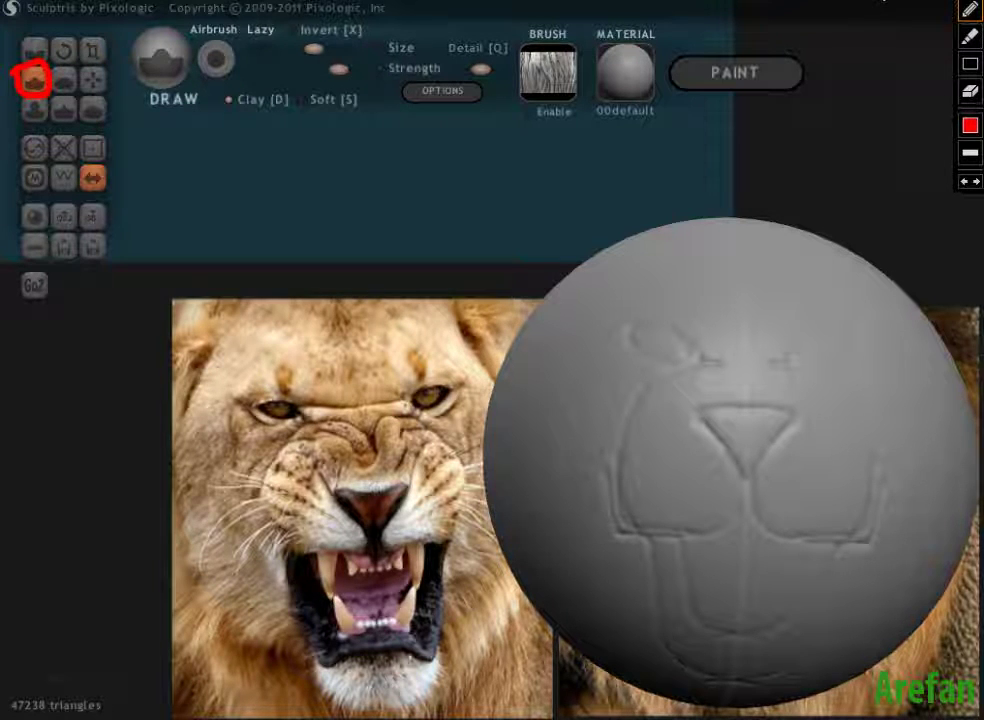
key(Escape)
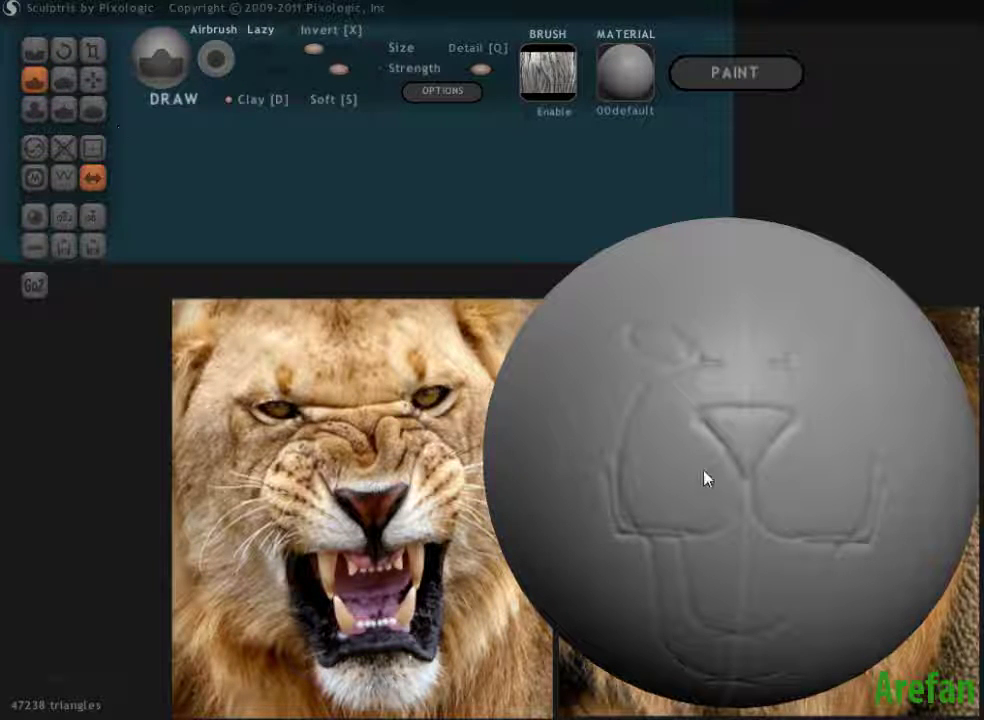
click(229, 102)
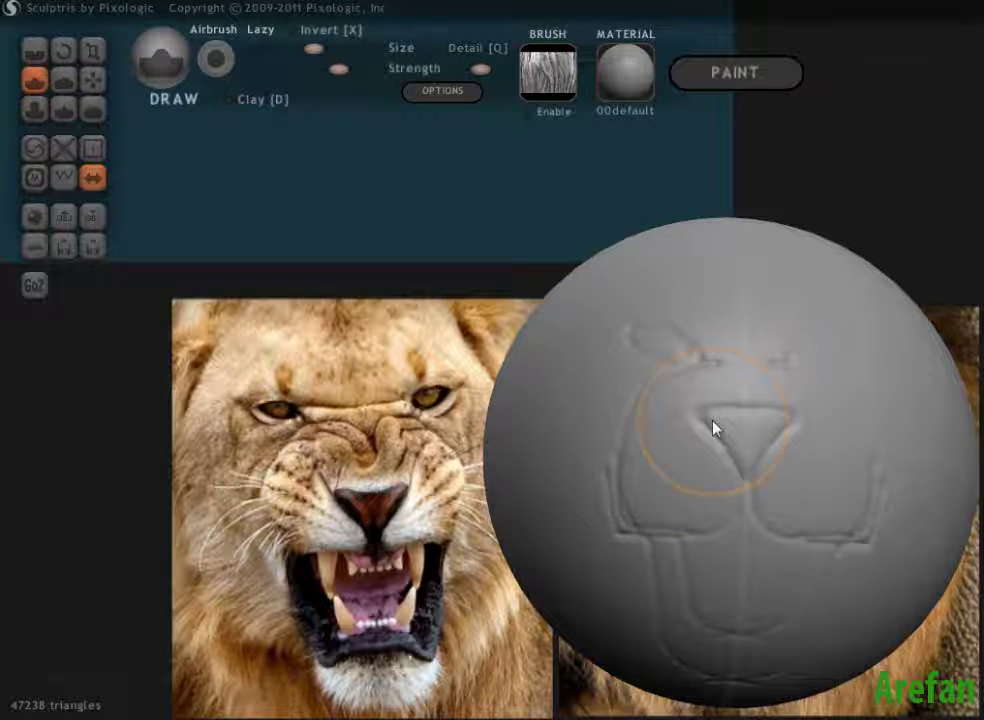
- Build up the muzzle with the Draw brush so it bulges forward on both sides of the nose
mouse_move(817, 457)
mouse_down()
mouse_move(809, 511)
mouse_move(758, 526)
mouse_move(753, 546)
mouse_move(737, 463)
mouse_move(755, 443)
mouse_move(795, 438)
mouse_move(804, 507)
mouse_move(765, 526)
mouse_move(721, 512)
mouse_move(702, 482)
mouse_move(668, 463)
mouse_move(655, 473)
mouse_move(681, 433)
mouse_move(715, 417)
mouse_move(765, 410)
mouse_move(797, 429)
mouse_move(827, 525)
mouse_move(725, 598)
mouse_move(723, 611)
mouse_move(755, 631)
mouse_move(796, 558)
mouse_move(731, 575)
mouse_move(717, 592)
mouse_move(775, 464)
mouse_move(799, 466)
mouse_move(682, 475)
mouse_move(694, 433)
mouse_move(714, 413)
mouse_move(764, 417)
mouse_up()
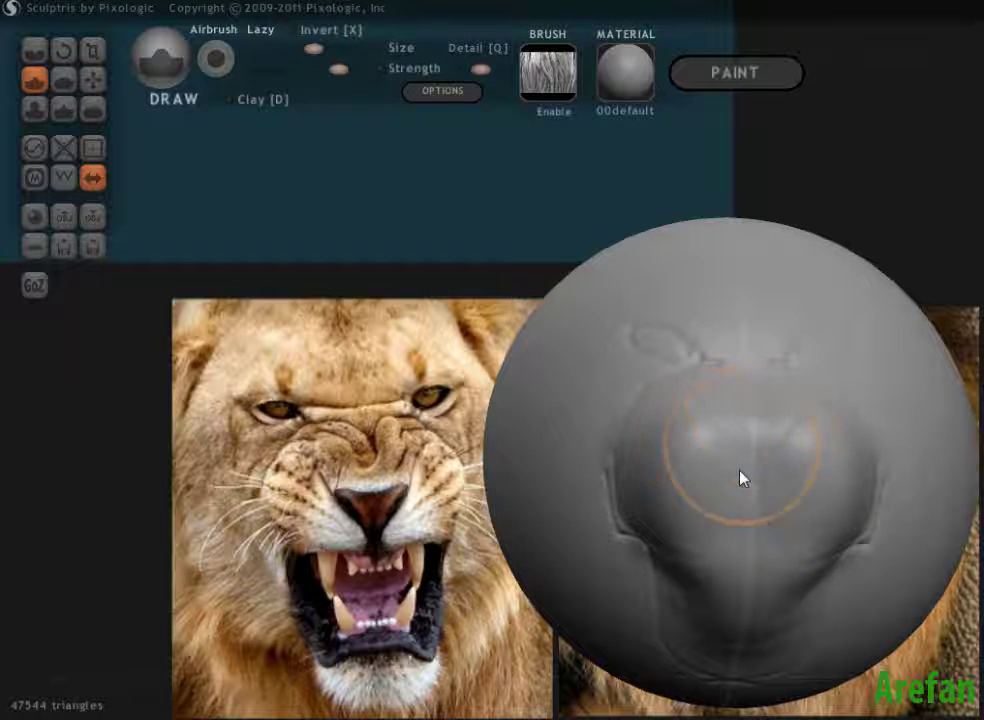
mouse_move(742, 477)
right_down()
mouse_move(731, 511)
mouse_move(745, 518)
right_up()
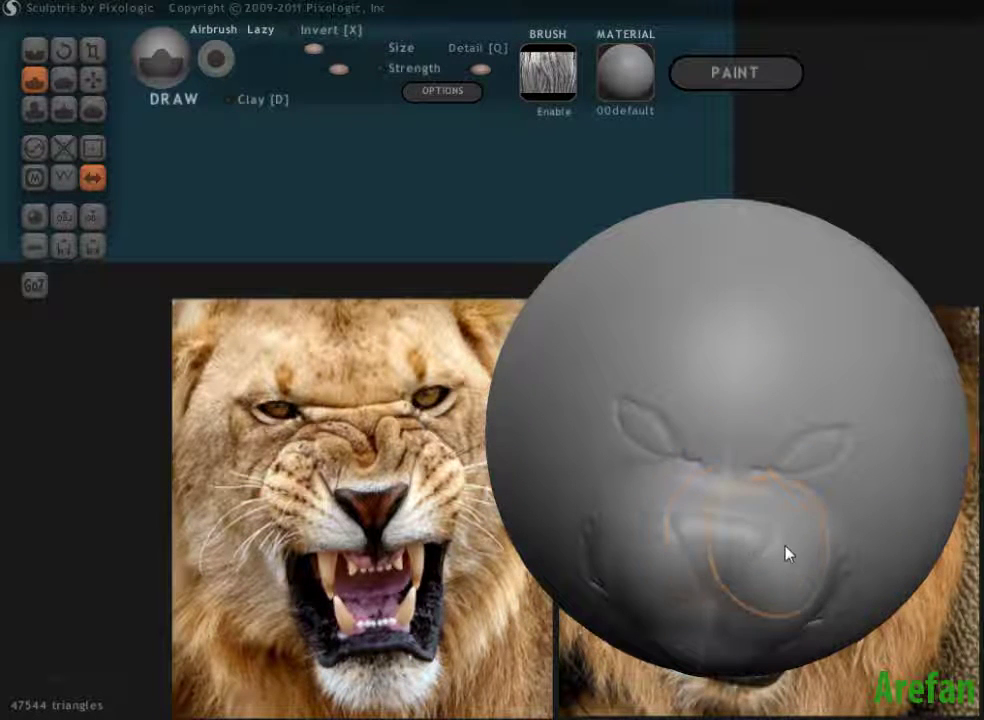
mouse_move(799, 577)
mouse_down()
mouse_move(755, 611)
mouse_move(710, 630)
mouse_move(698, 629)
mouse_move(712, 592)
mouse_up()
right_drag(712, 592, 700, 527)
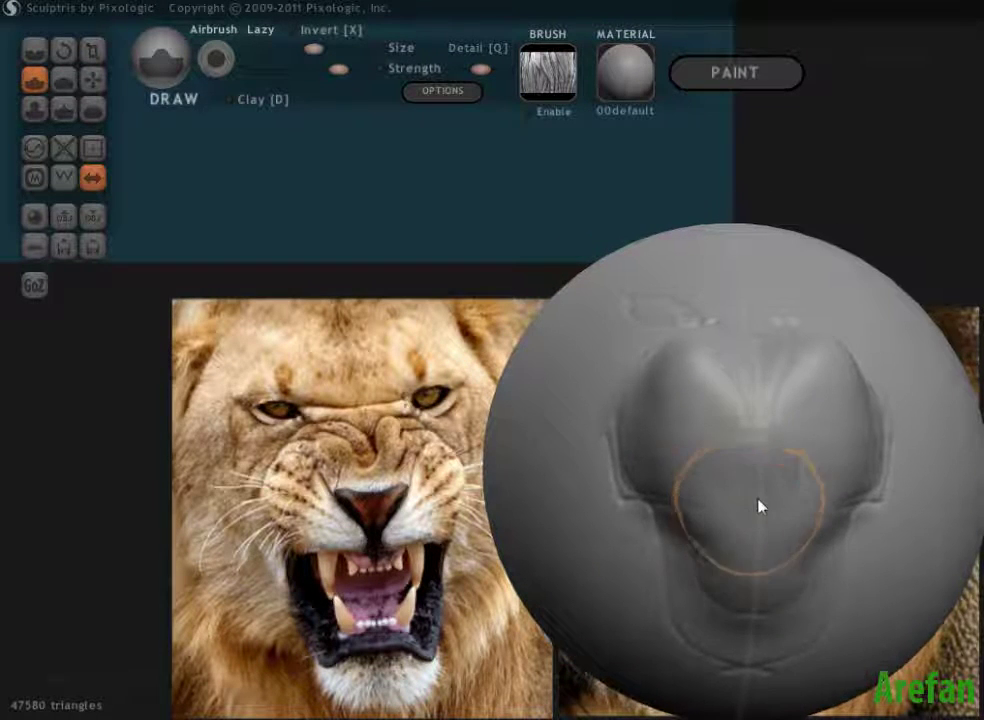
- Raise the lower jaw below the muzzle and add more volume to the muzzle with the Draw brush
mouse_move(760, 507)
mouse_down()
mouse_move(855, 454)
mouse_move(864, 426)
mouse_move(856, 409)
mouse_move(839, 395)
mouse_move(751, 392)
mouse_move(755, 379)
mouse_move(780, 503)
mouse_move(761, 577)
mouse_move(770, 639)
mouse_move(756, 655)
mouse_move(803, 636)
mouse_move(802, 589)
mouse_up()
mouse_move(802, 589)
right_down()
mouse_move(817, 644)
mouse_move(804, 626)
mouse_move(735, 614)
right_up()
mouse_move(735, 614)
mouse_down()
mouse_move(698, 612)
mouse_move(721, 661)
mouse_move(709, 636)
mouse_move(707, 575)
mouse_up()
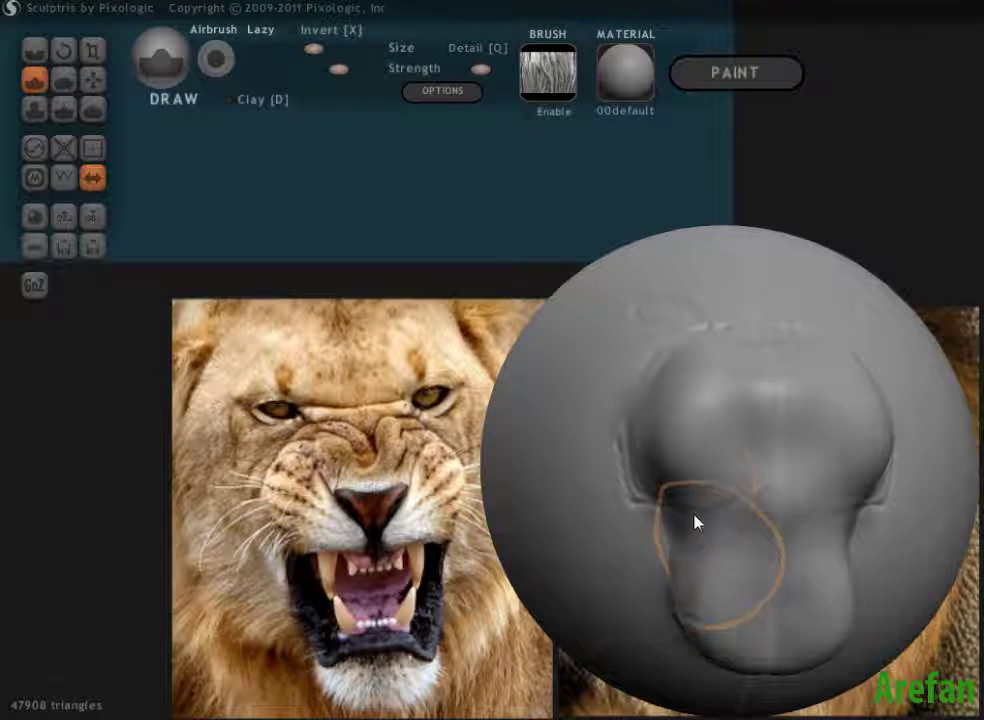
mouse_move(678, 438)
mouse_down()
mouse_move(741, 354)
mouse_move(749, 422)
mouse_up()
mouse_move(749, 422)
right_down()
mouse_move(727, 483)
mouse_move(703, 468)
mouse_move(747, 494)
mouse_move(593, 455)
mouse_move(663, 437)
mouse_move(705, 444)
mouse_move(672, 450)
right_up()
scroll(742, 480, down, 3)
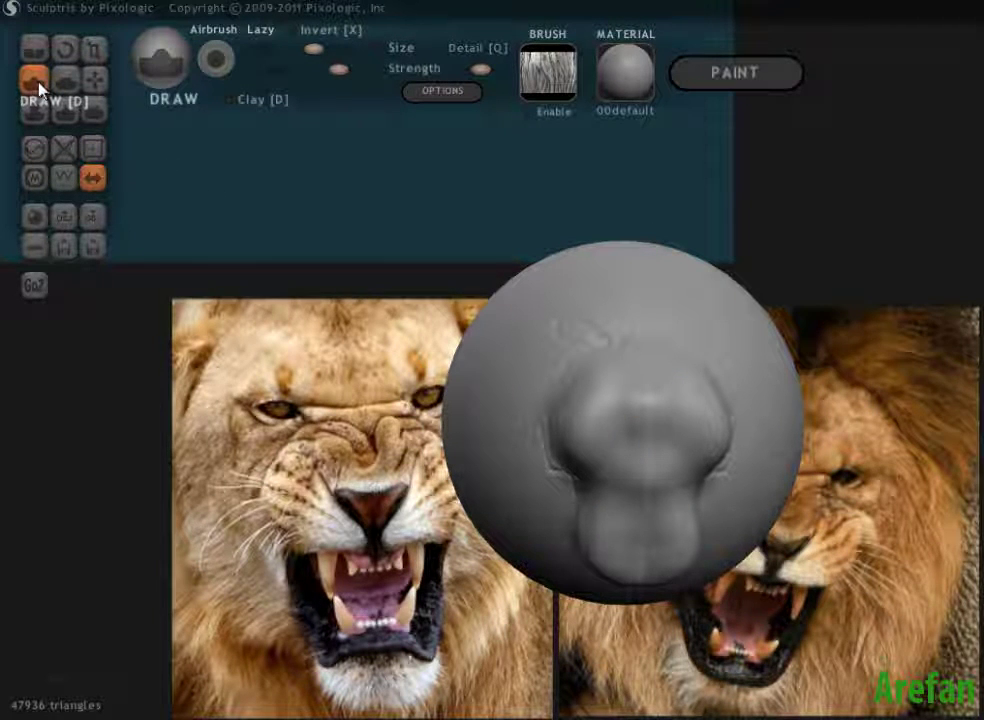
- Recarve the triangular nose outline and the mouth line beneath the raised muzzle with the Crease brush
click(34, 52)
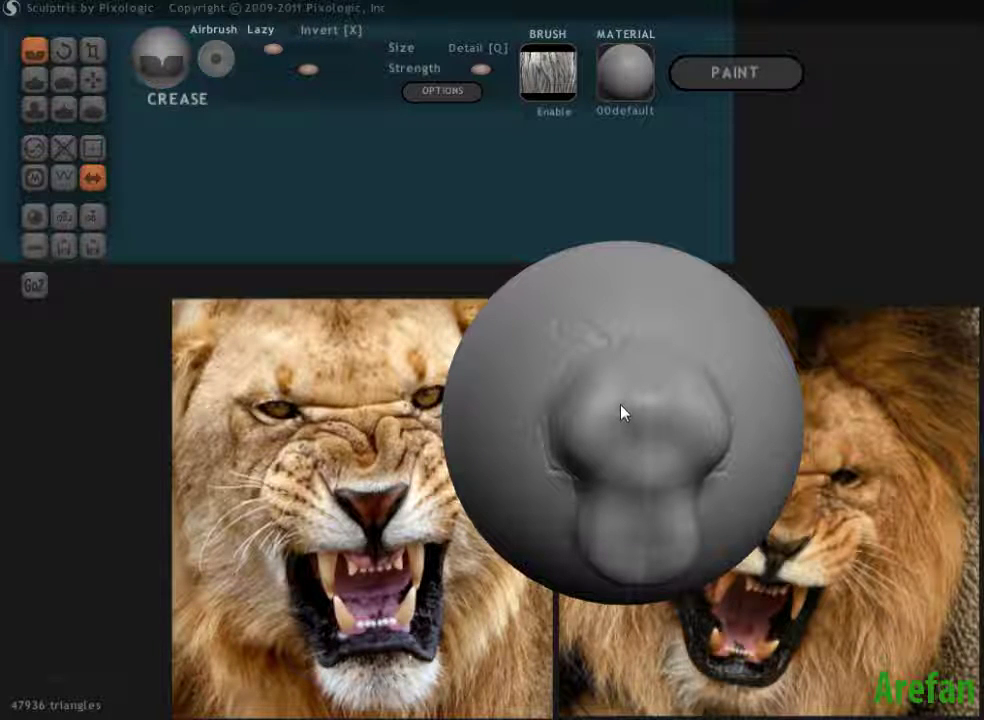
mouse_move(610, 407)
mouse_down()
mouse_move(652, 460)
mouse_move(617, 445)
mouse_move(613, 402)
mouse_move(692, 406)
mouse_move(628, 485)
mouse_move(612, 550)
mouse_up()
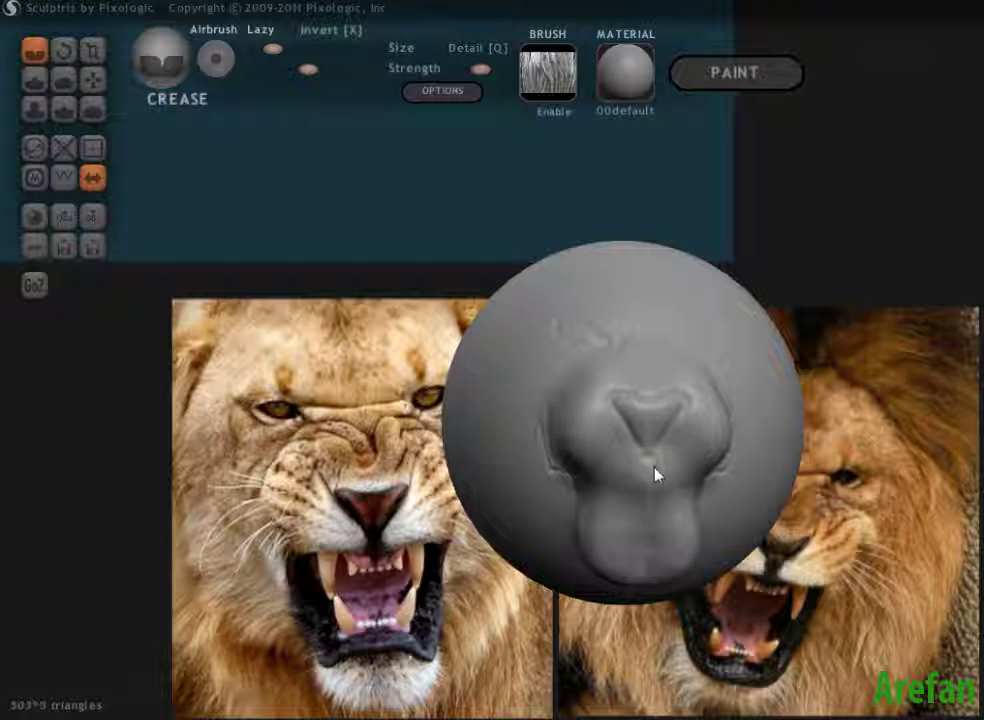
mouse_move(654, 470)
mouse_down()
mouse_move(675, 481)
mouse_move(690, 474)
mouse_move(701, 489)
mouse_up()
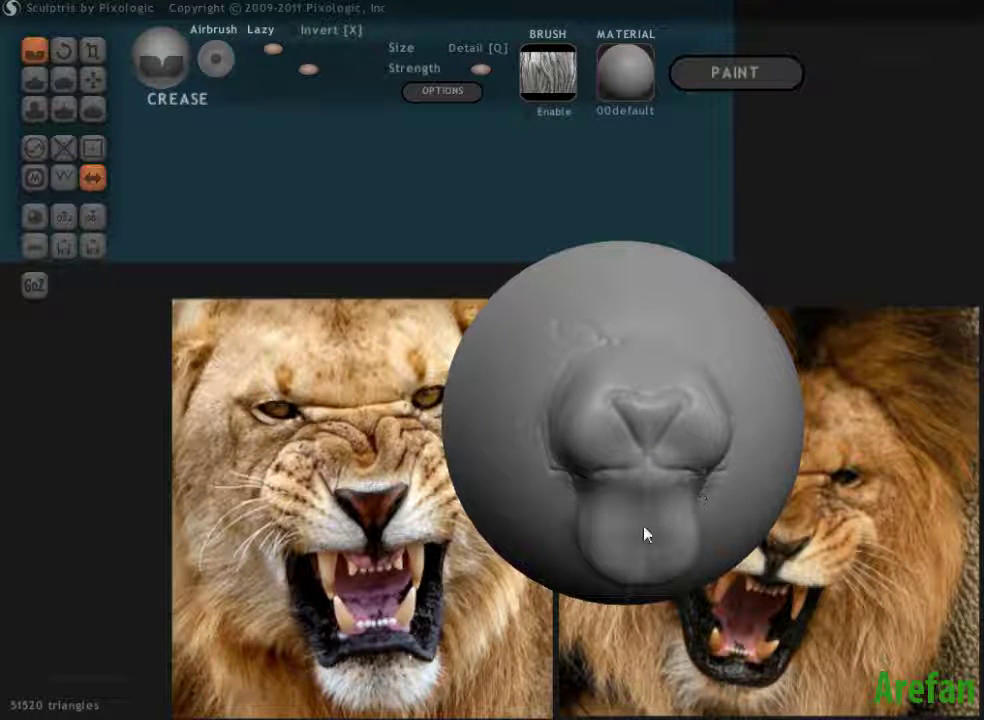
- Carve the U-shaped inner outline of the open mouth into the lower jaw with the Crease brush
scroll(647, 524, up, 5)
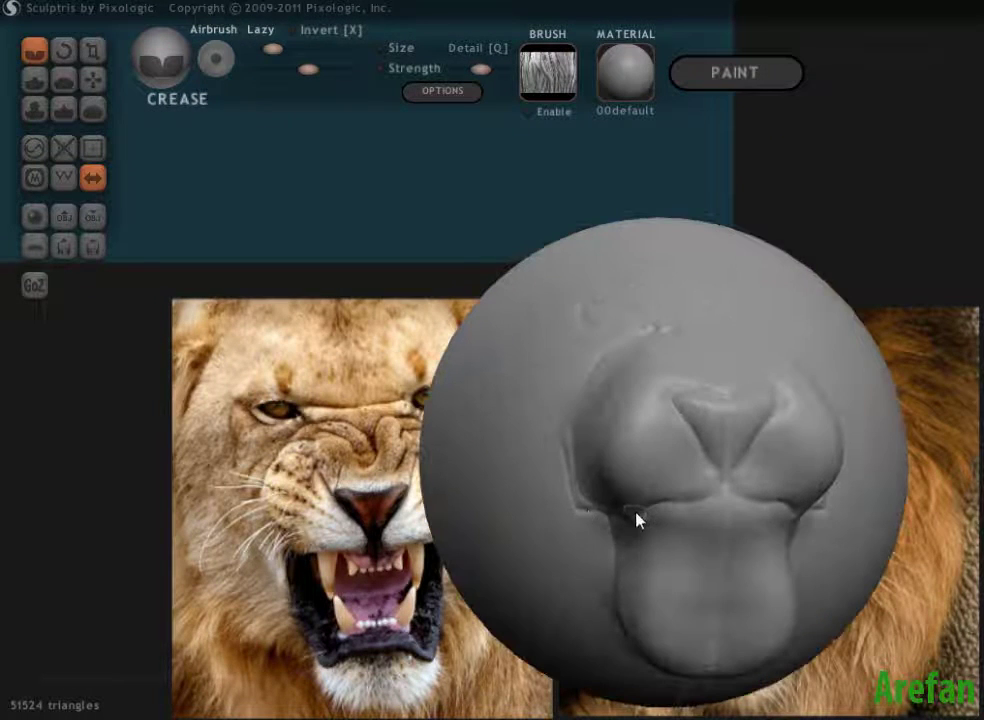
mouse_move(638, 519)
mouse_down()
mouse_move(657, 613)
mouse_move(672, 624)
mouse_move(740, 625)
mouse_up()
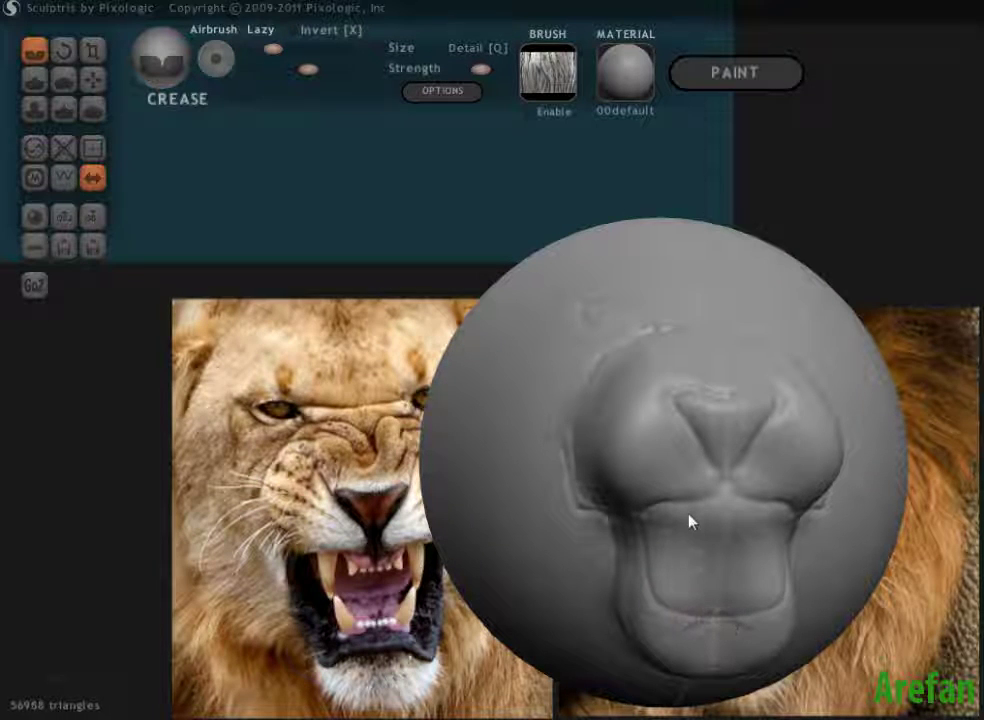
scroll(681, 509, down, 2)
mouse_move(660, 478)
right_down()
mouse_move(470, 426)
mouse_move(548, 472)
mouse_move(527, 454)
right_up()
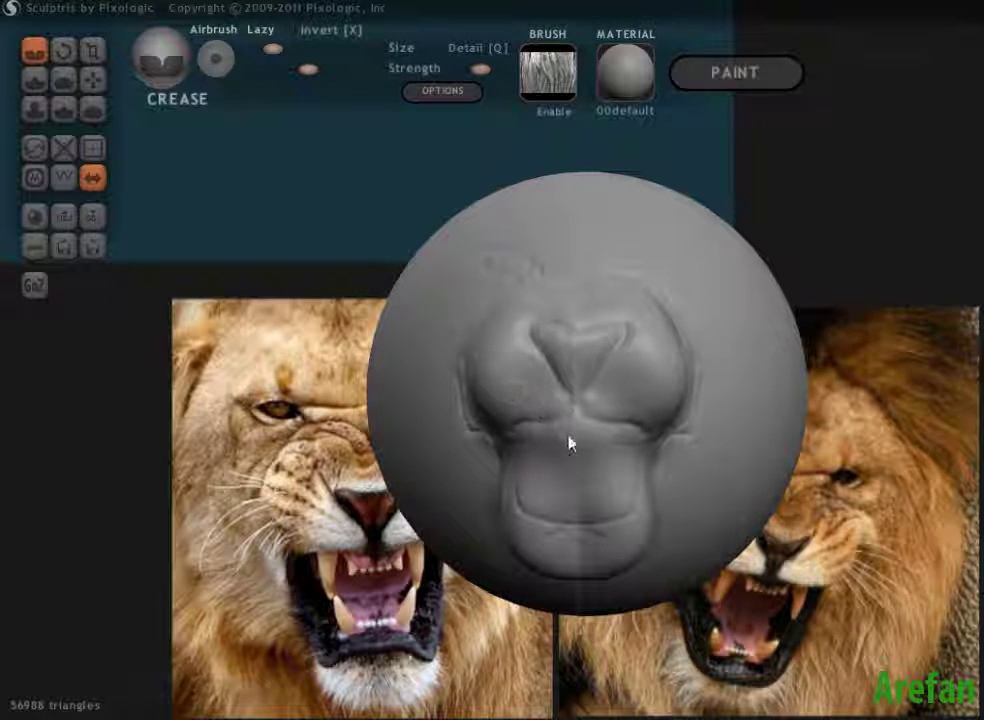
- Enlarge the Crease brush so it nearly spans the inner mouth area
key(space)
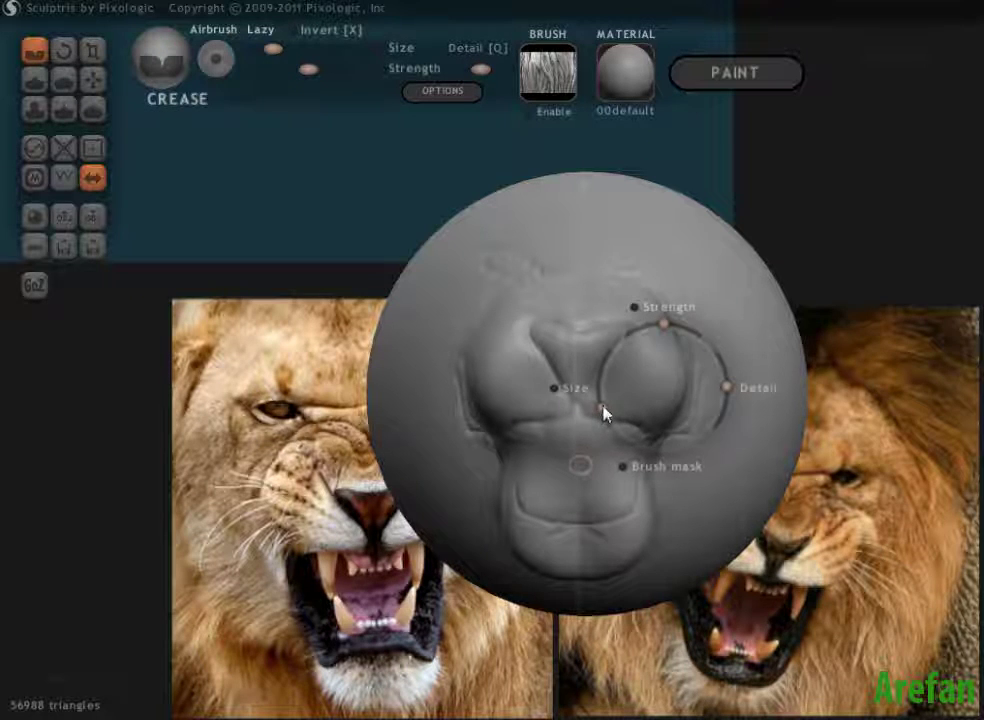
drag(603, 413, 611, 376)
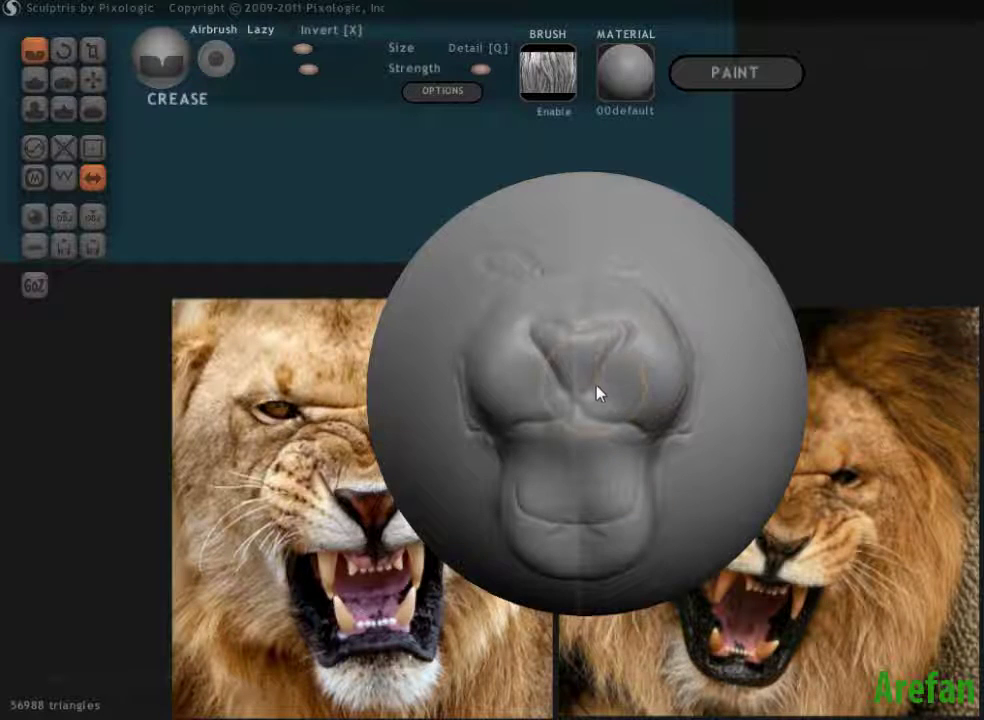
right_drag(597, 393, 607, 389)
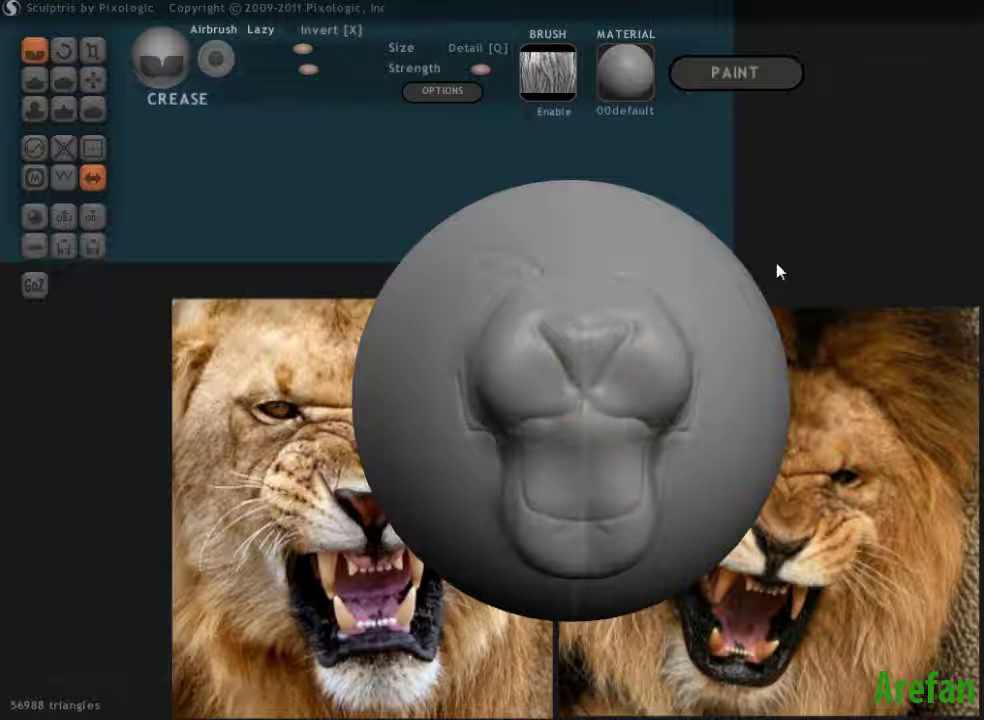
right_drag(301, 252, 304, 259)
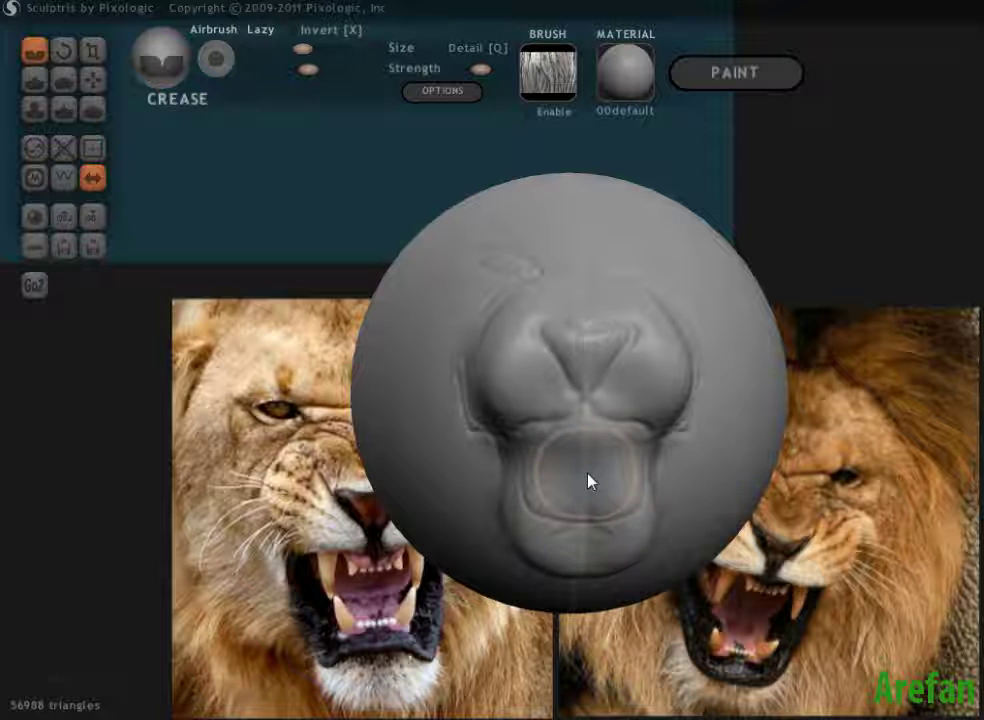
key(ctrl+z)
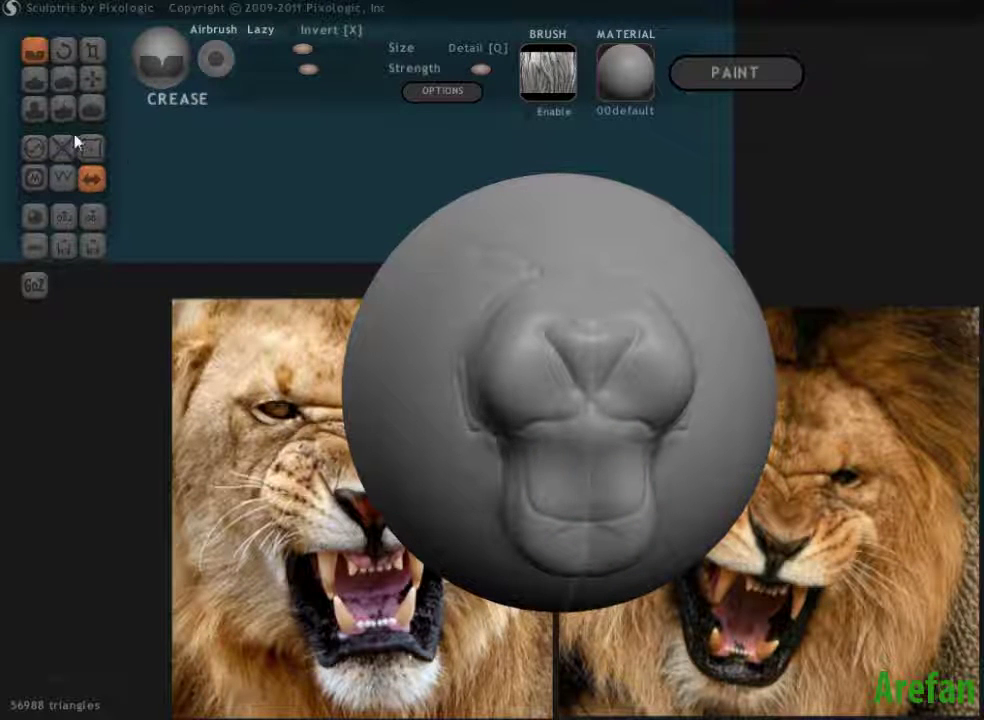
- Switch to the Draw brush and reduce its size and strength
click(34, 84)
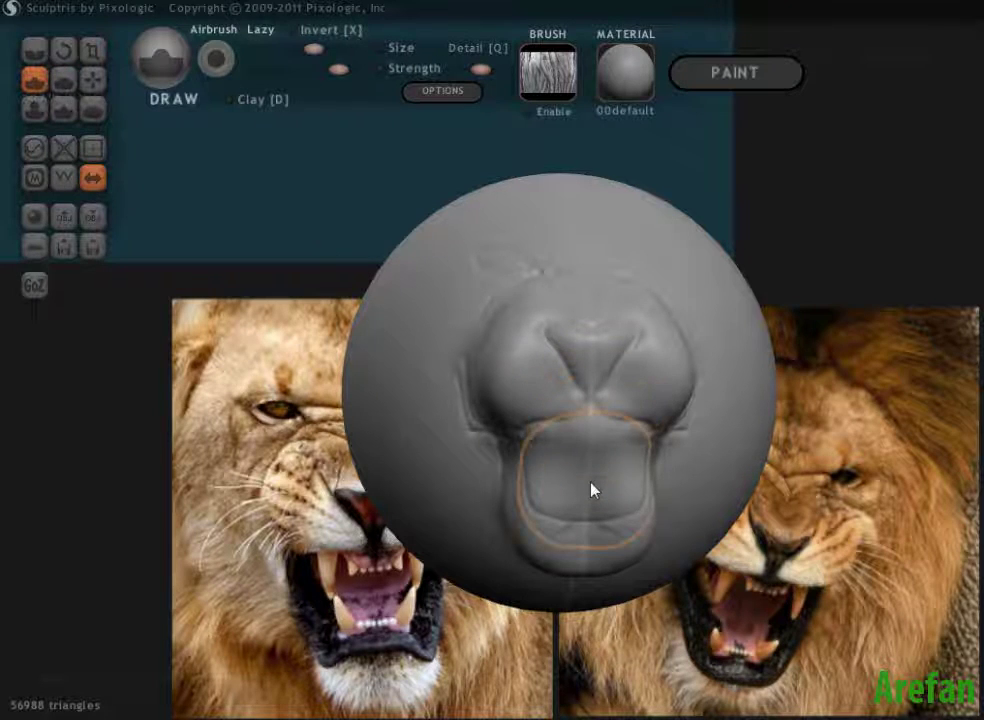
key(space)
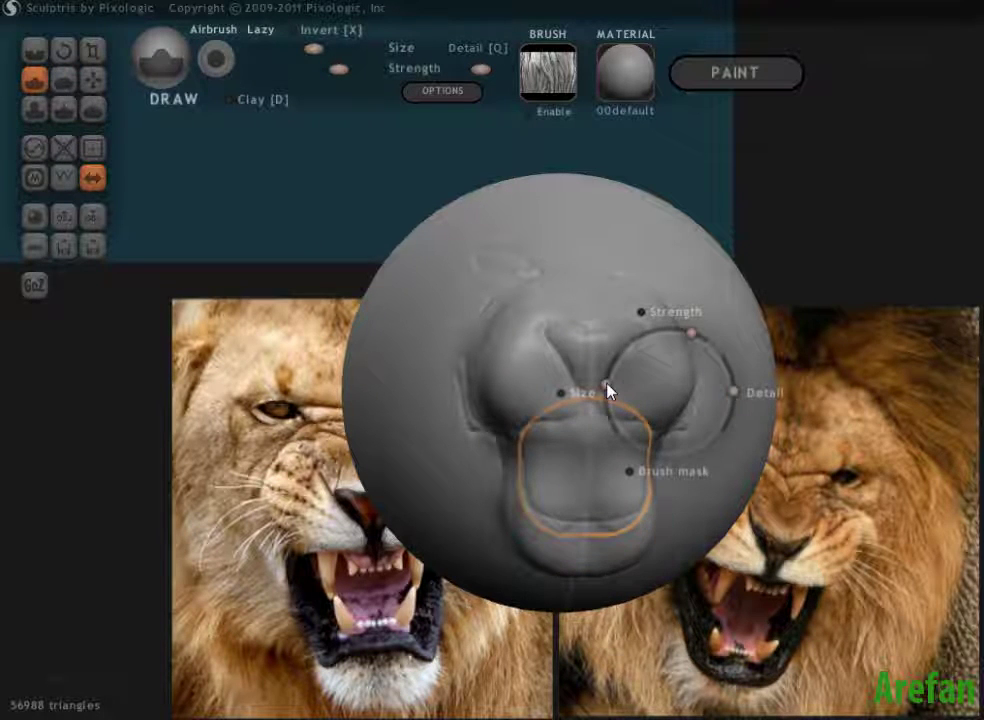
key(space)
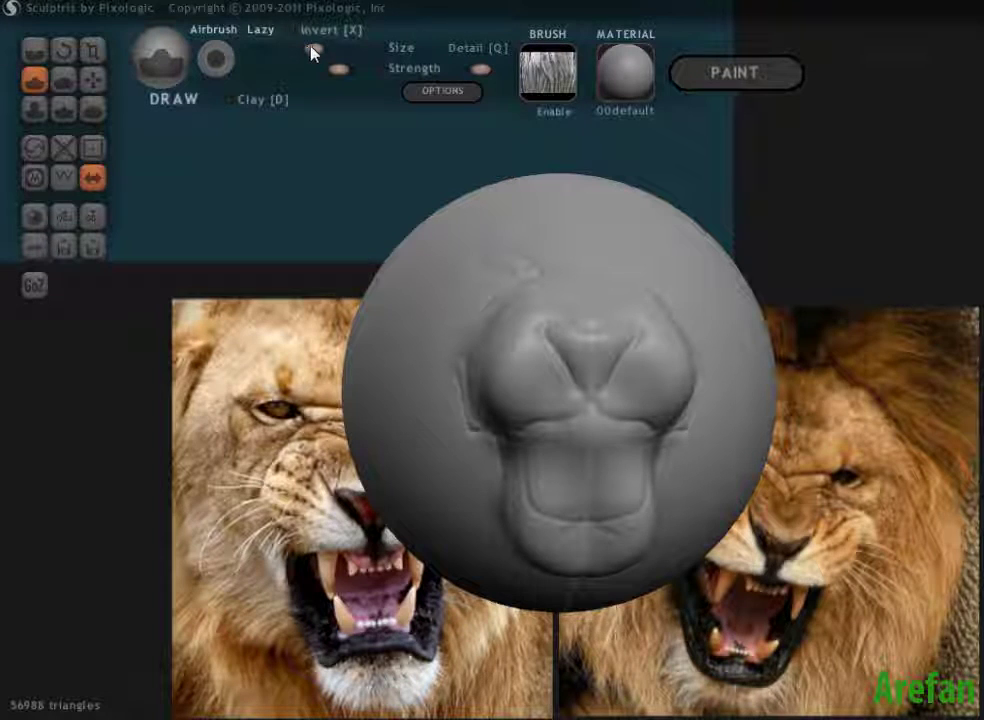
mouse_move(323, 55)
mouse_down()
mouse_move(351, 46)
mouse_move(296, 47)
mouse_move(325, 46)
mouse_up()
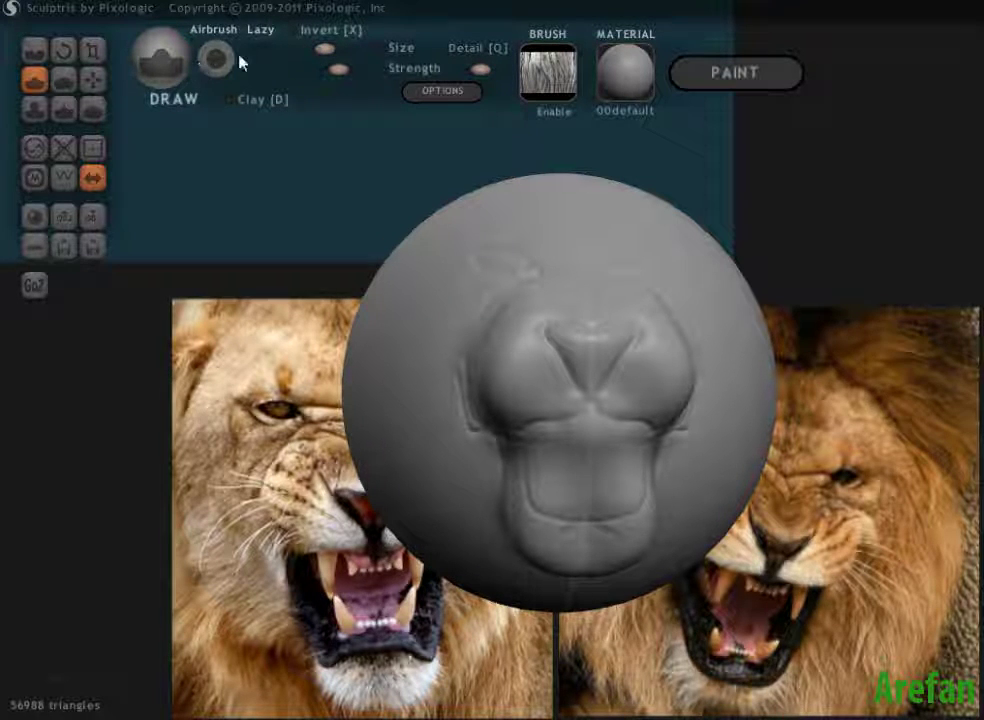
drag(324, 52, 283, 51)
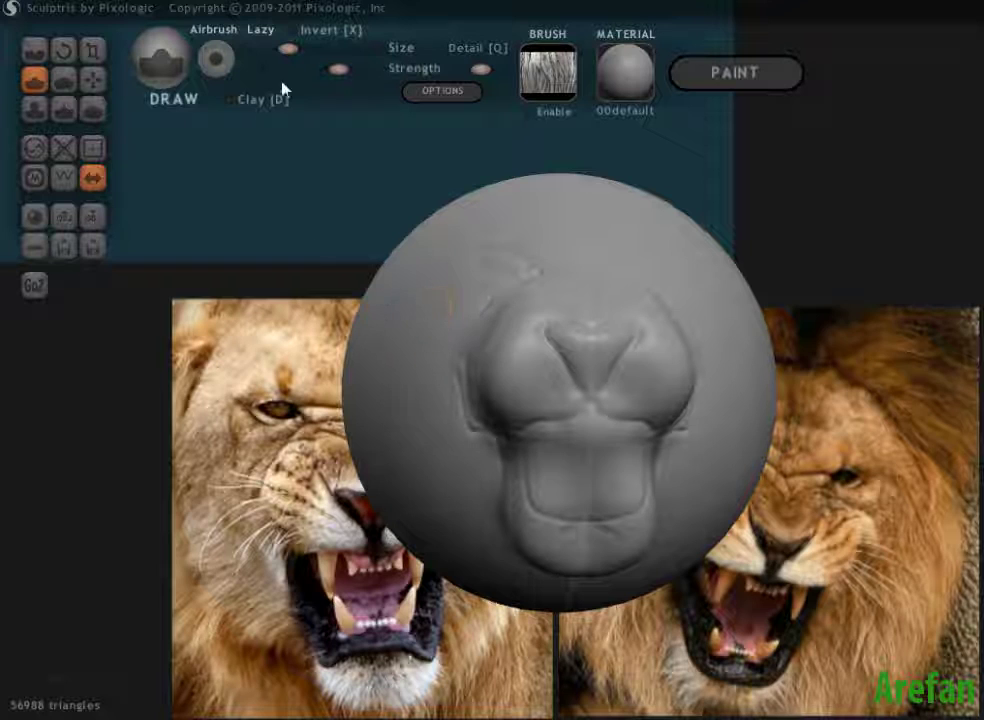
drag(288, 48, 266, 72)
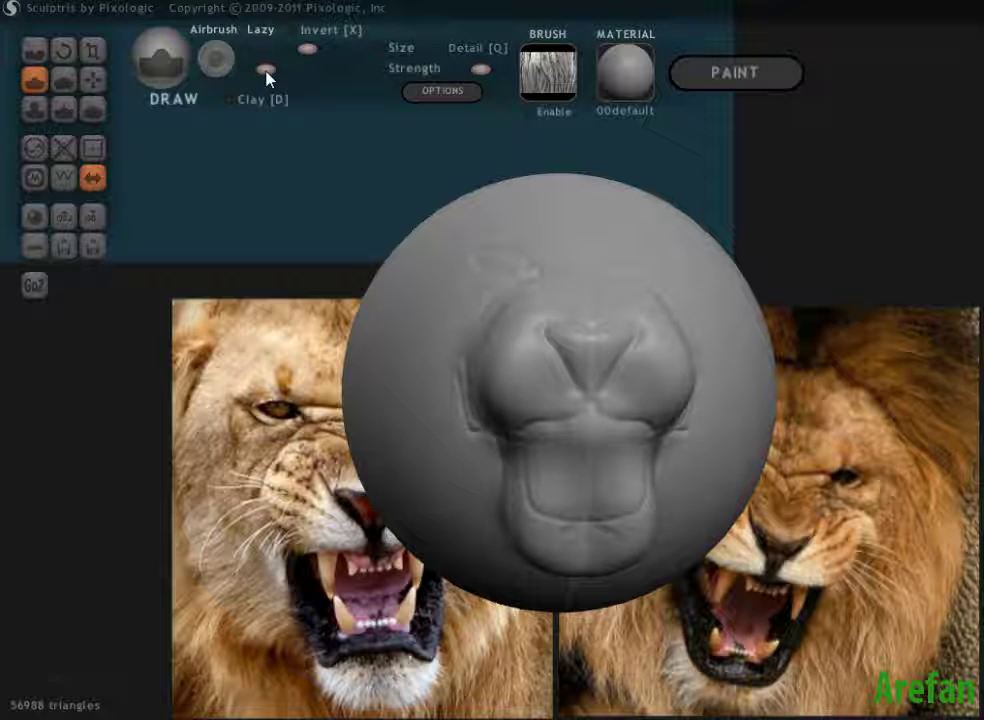
drag(282, 72, 334, 72)
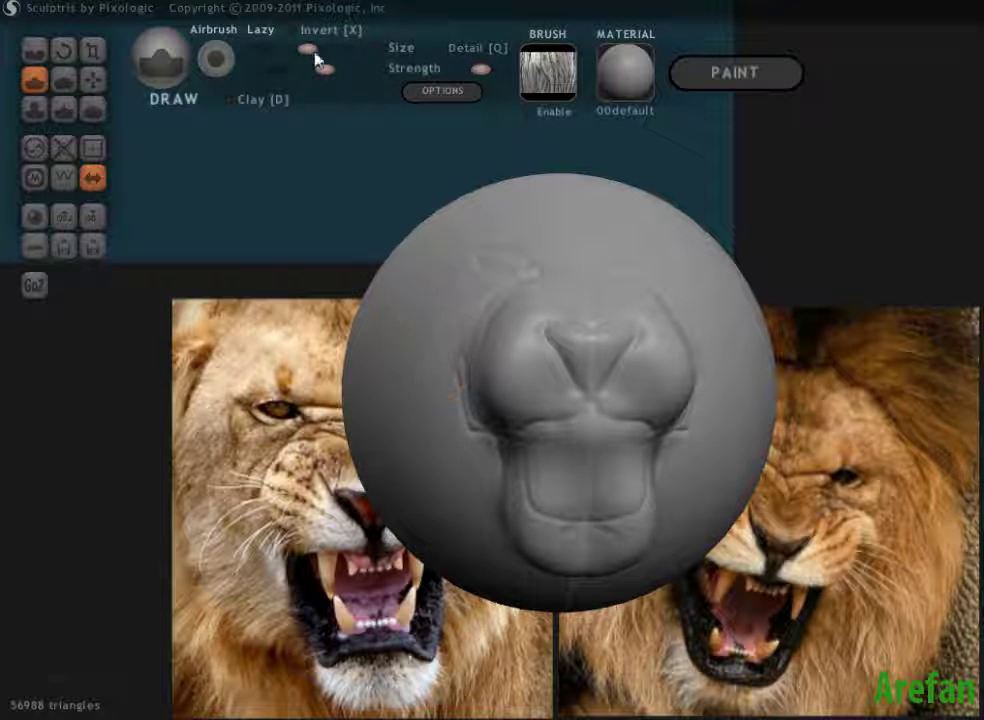
mouse_move(321, 66)
mouse_down()
mouse_move(293, 48)
mouse_move(322, 68)
mouse_up()
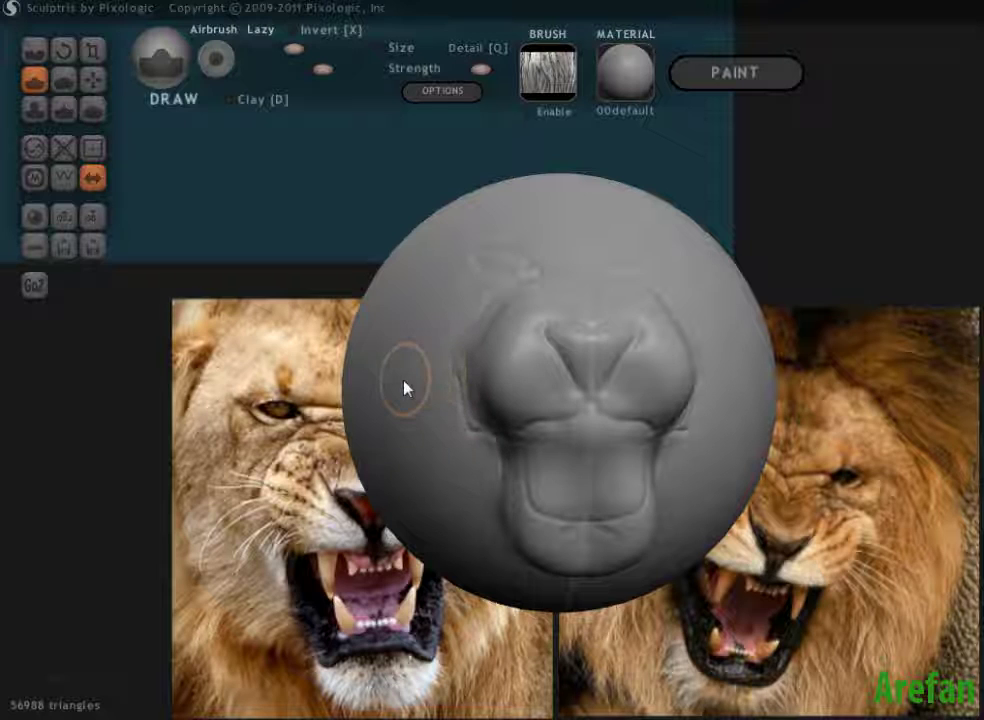
- Increase the Draw brush size slightly so that it fits within the outlined mouth area
key(space)
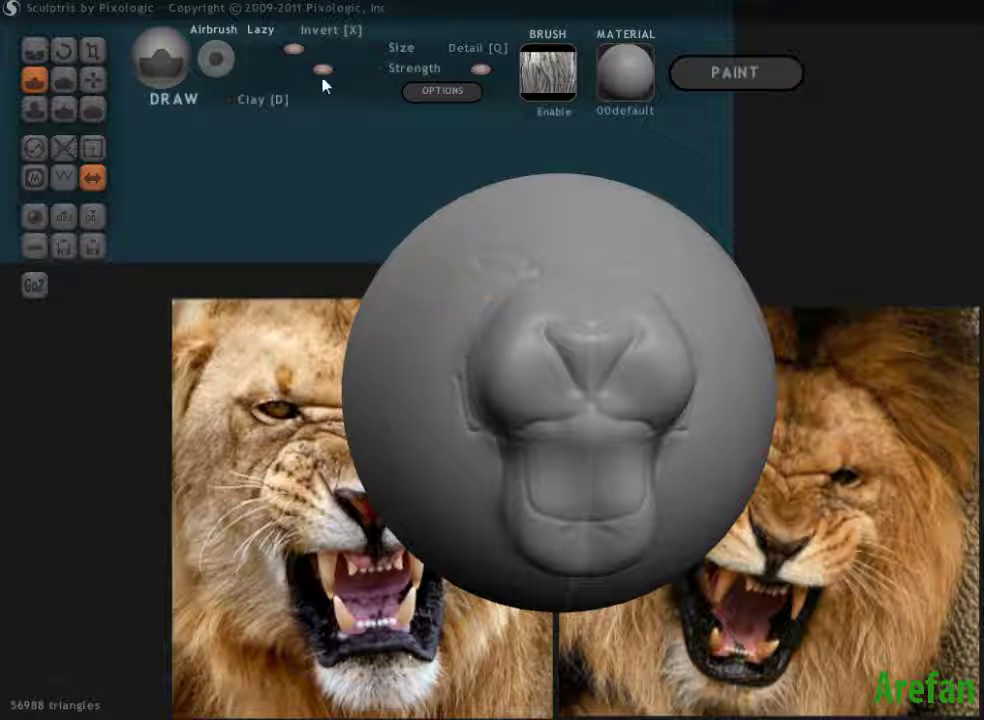
drag(523, 397, 523, 391)
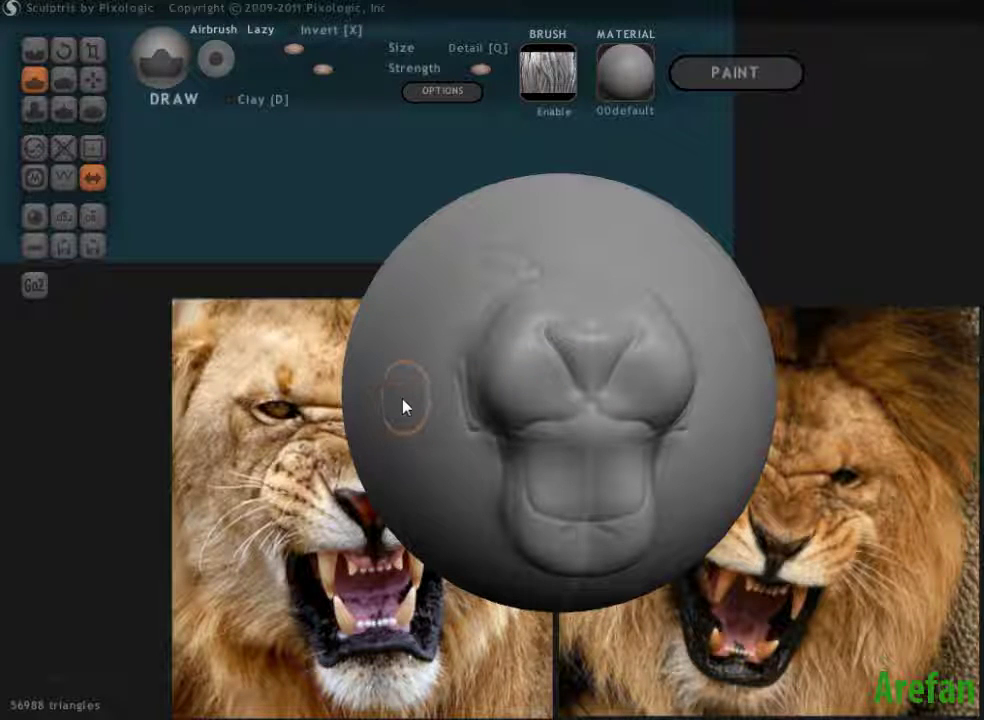
key(space)
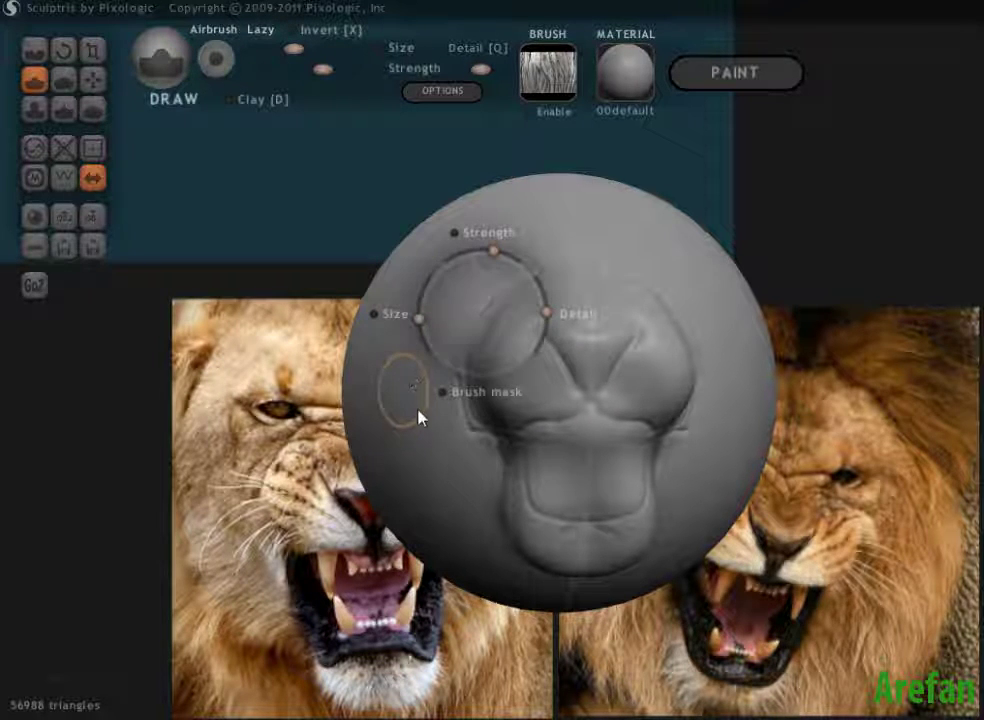
mouse_move(420, 320)
mouse_down()
mouse_move(417, 296)
mouse_move(428, 321)
mouse_move(426, 279)
mouse_move(440, 310)
mouse_up()
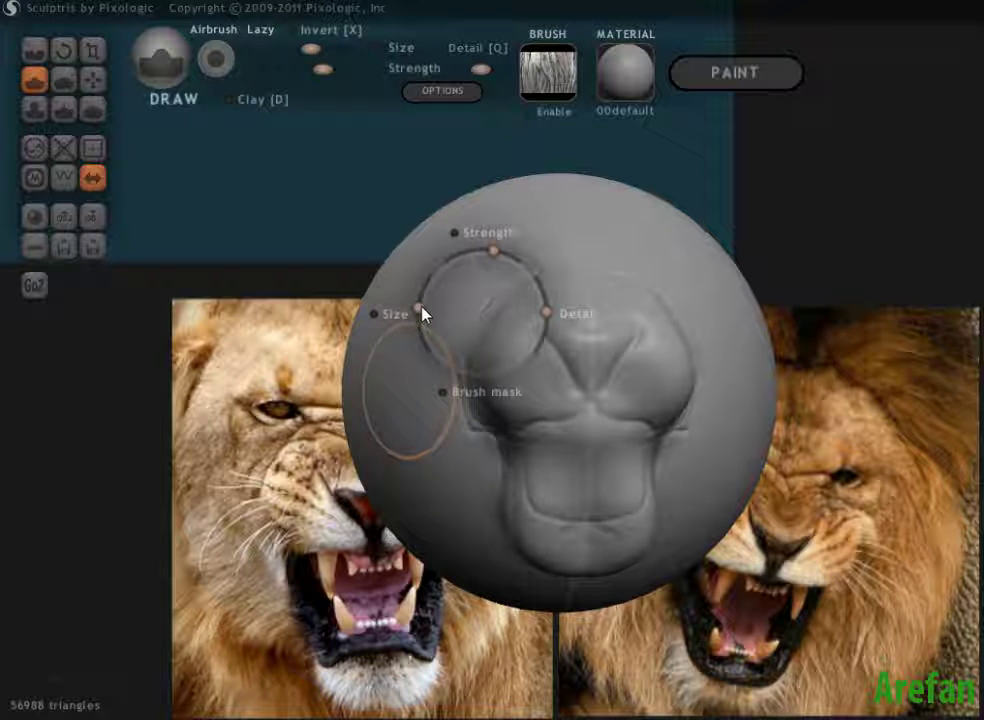
drag(422, 310, 425, 325)
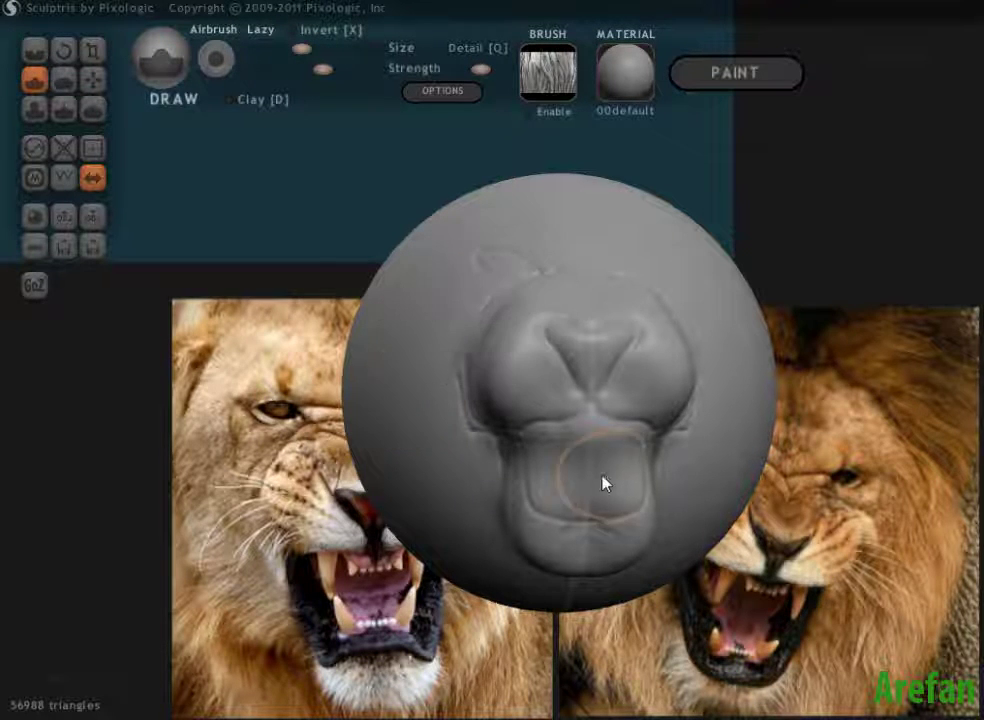
key(space)
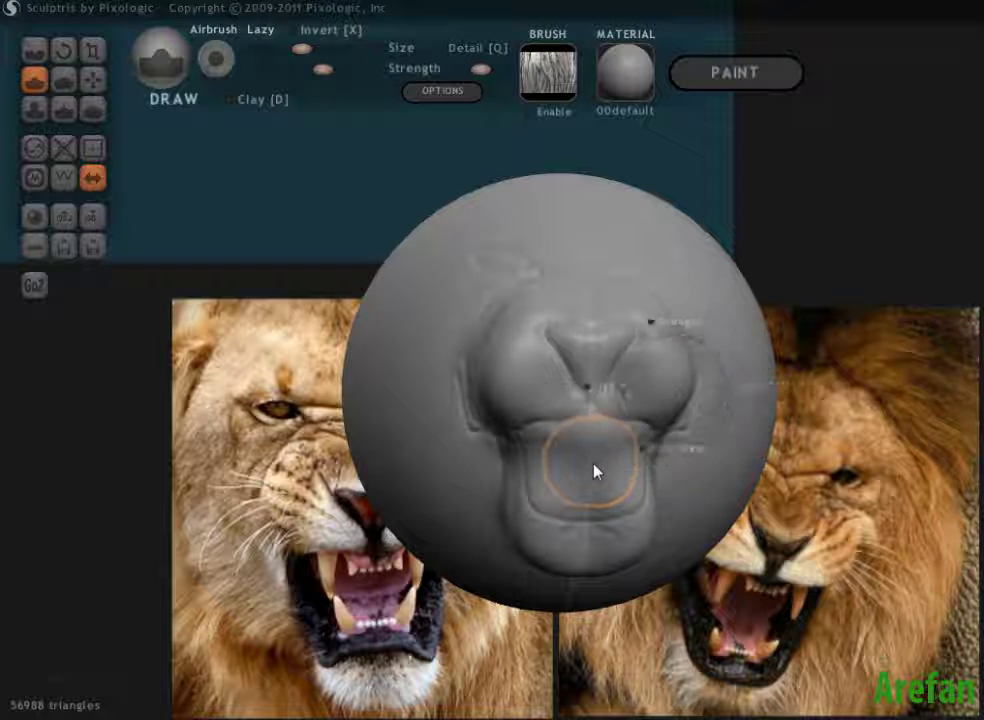
key(space)
mouse_move(612, 398)
mouse_down()
mouse_move(617, 371)
mouse_move(616, 388)
mouse_up()
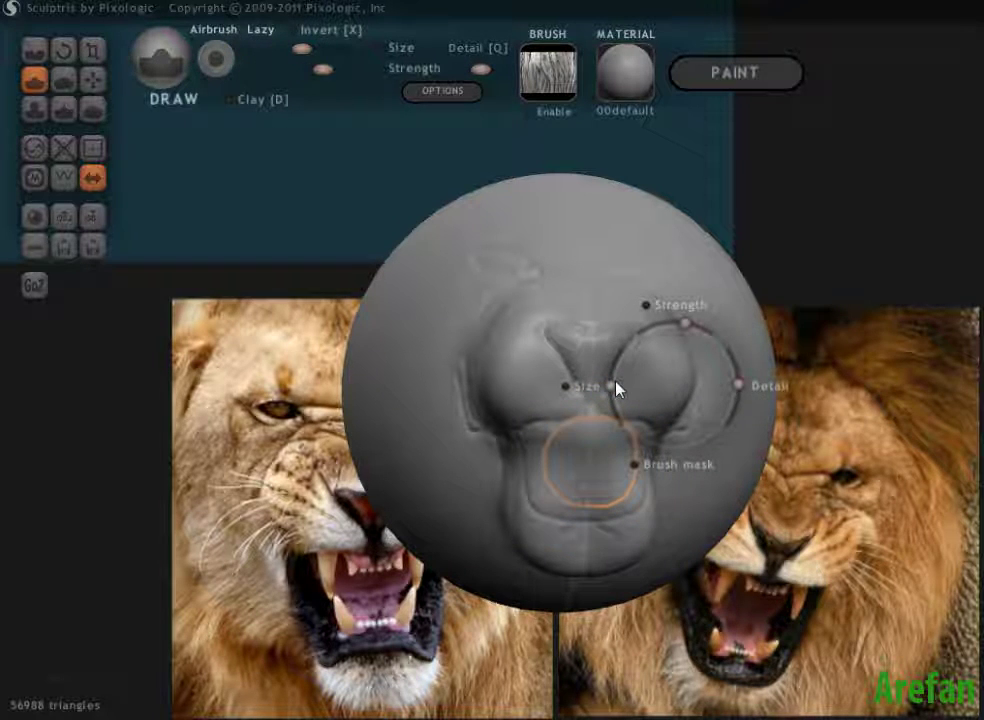
key(space)
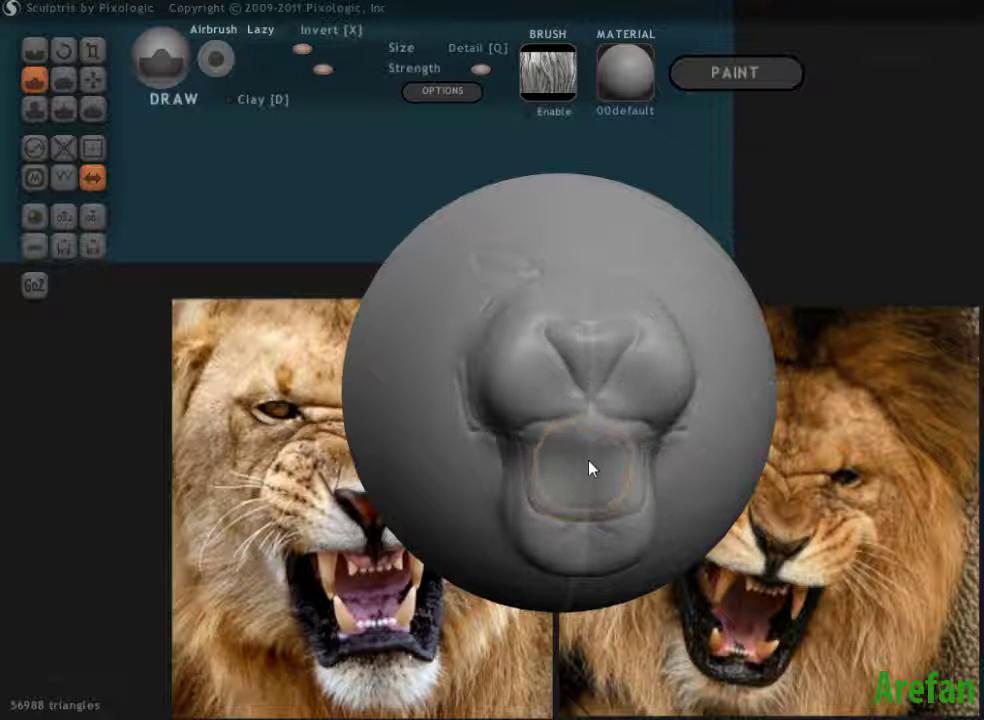
click(589, 474)
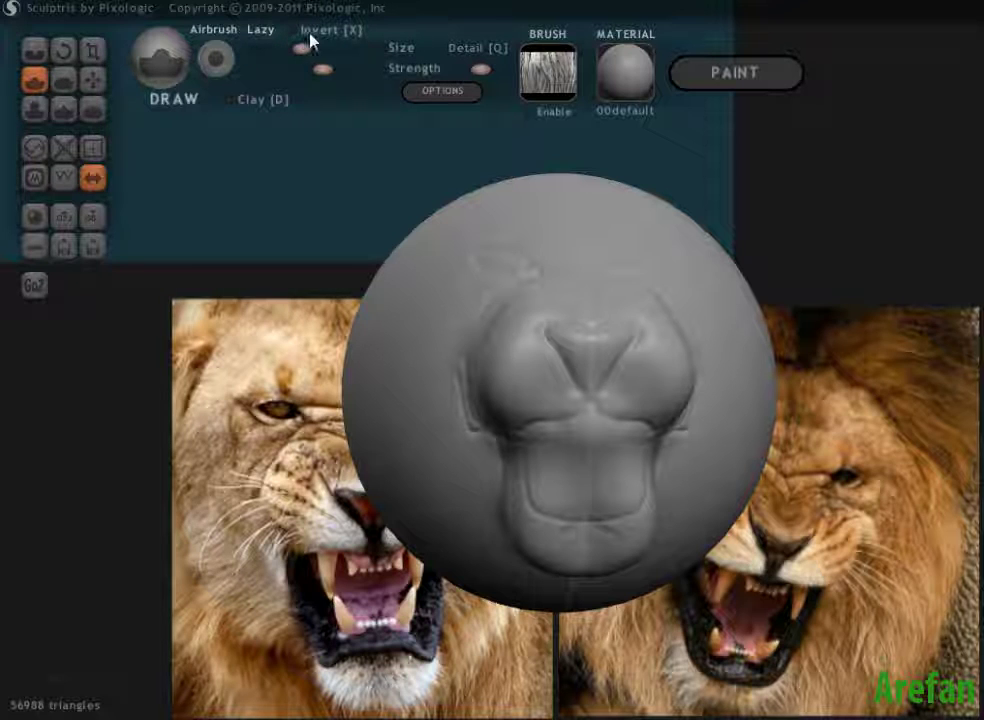
- Turn on Invert for the Draw brush and hollow out the mouth between the muzzle and the lower jaw
key(x)
click(588, 476)
mouse_move(588, 476)
mouse_down()
mouse_move(616, 462)
mouse_move(581, 455)
mouse_move(587, 439)
mouse_move(592, 475)
mouse_move(617, 480)
mouse_move(566, 487)
mouse_move(554, 478)
mouse_move(621, 481)
mouse_move(567, 474)
mouse_up()
mouse_move(567, 474)
right_down()
mouse_move(543, 434)
mouse_move(582, 424)
right_up()
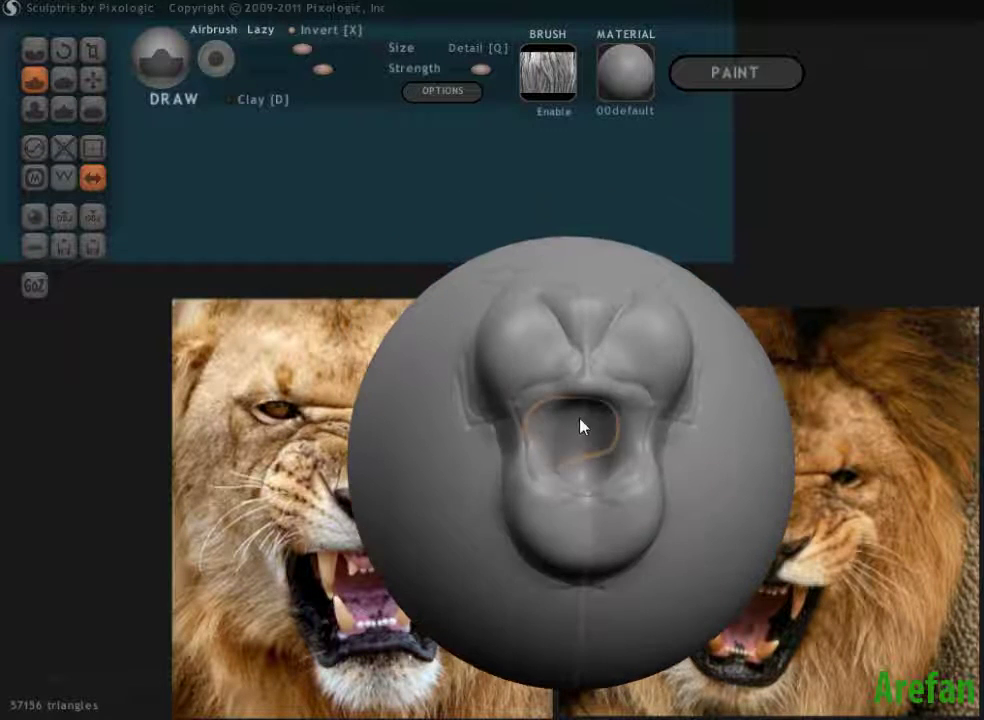
mouse_move(582, 424)
mouse_down()
mouse_move(640, 447)
mouse_move(589, 484)
mouse_move(557, 470)
mouse_move(575, 525)
mouse_up()
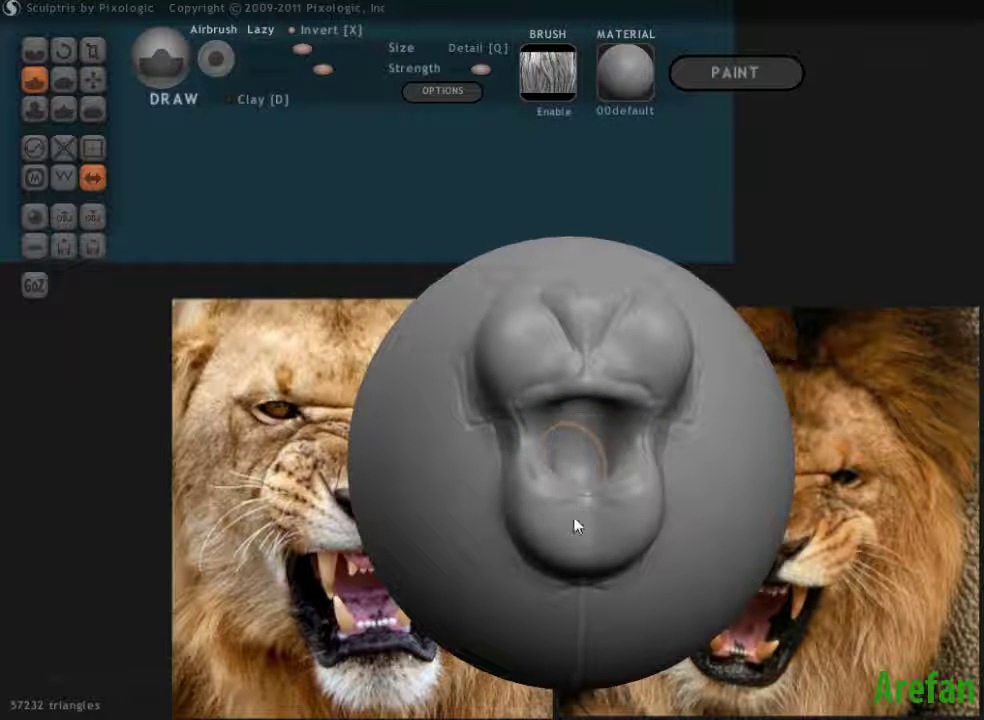
- Deepen the mouth cavity and widen it toward both corners with the inverted Draw brush
mouse_move(575, 525)
right_down()
mouse_move(602, 575)
mouse_move(518, 428)
right_up()
mouse_move(518, 428)
mouse_down()
mouse_move(564, 488)
mouse_move(542, 518)
mouse_move(529, 492)
mouse_up()
mouse_move(529, 492)
right_down()
mouse_move(492, 465)
mouse_move(567, 479)
right_up()
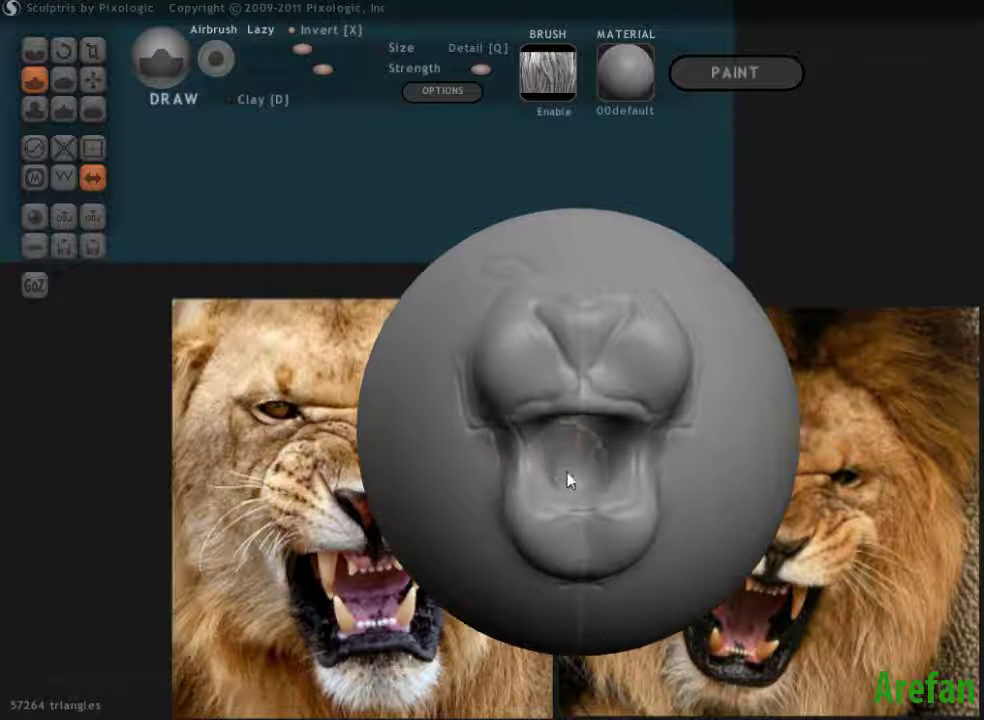
mouse_move(567, 479)
mouse_down()
mouse_move(580, 479)
mouse_move(622, 471)
mouse_move(616, 497)
mouse_move(594, 482)
mouse_move(632, 478)
mouse_up()
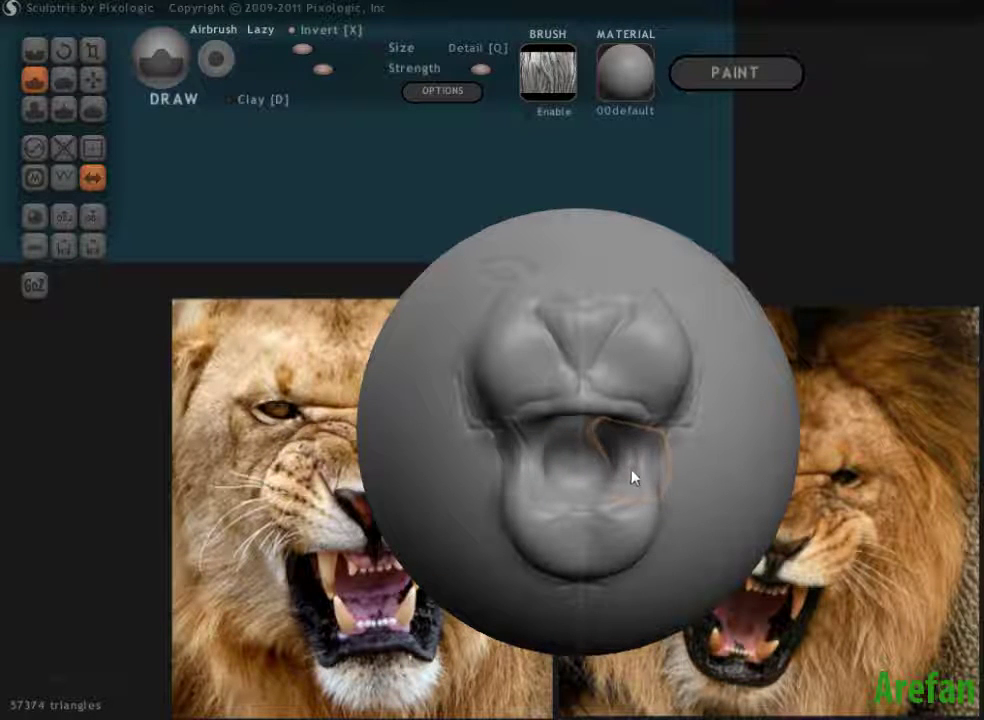
- Carve the inner side walls of the mouth down toward the lower lip with the inverted Draw brush
mouse_move(632, 478)
right_down()
mouse_move(468, 518)
mouse_move(518, 538)
mouse_move(510, 520)
right_up()
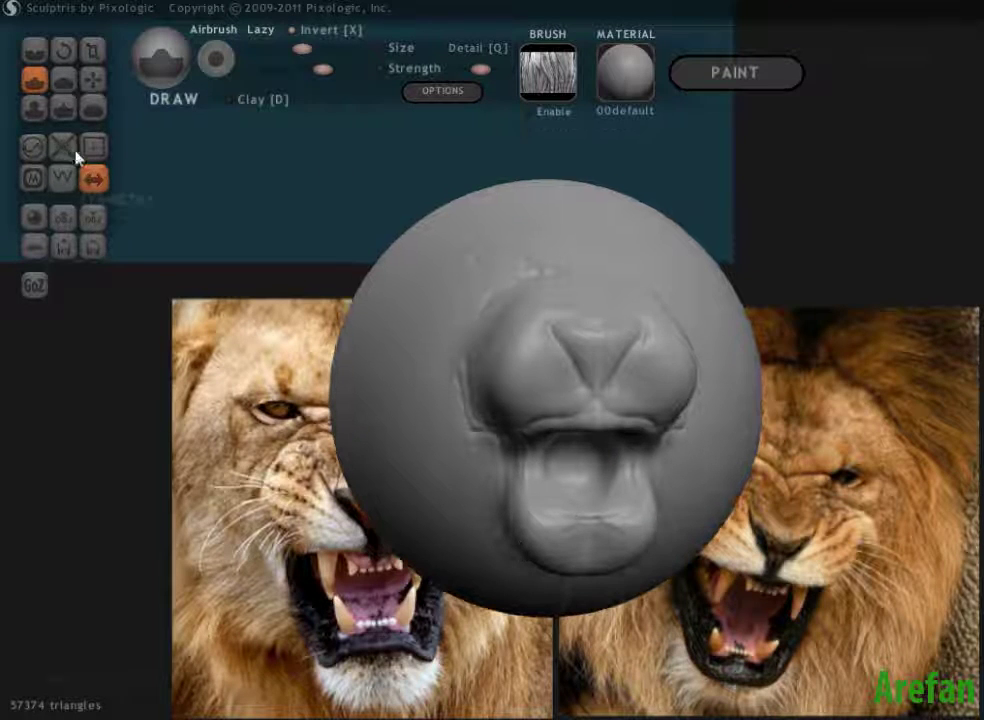
right_drag(334, 417, 620, 455)
mouse_move(632, 459)
mouse_down()
mouse_move(617, 465)
mouse_move(626, 497)
mouse_up()
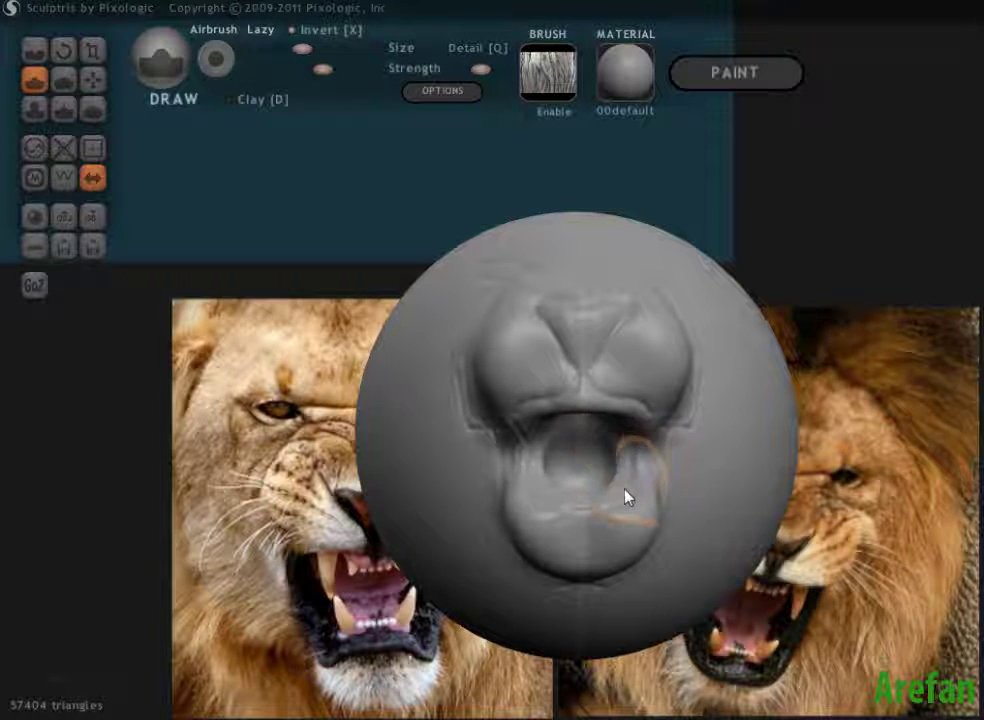
right_drag(351, 510, 411, 531)
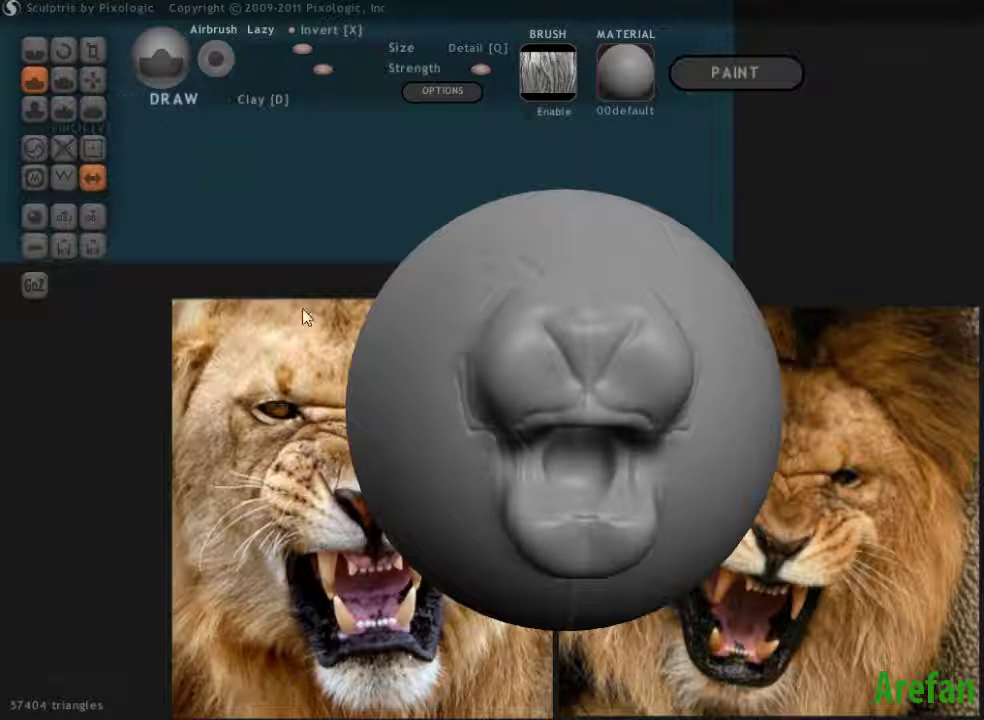
mouse_move(404, 472)
right_down()
mouse_move(422, 441)
mouse_move(448, 459)
mouse_move(455, 483)
mouse_move(422, 439)
mouse_move(602, 483)
right_up()
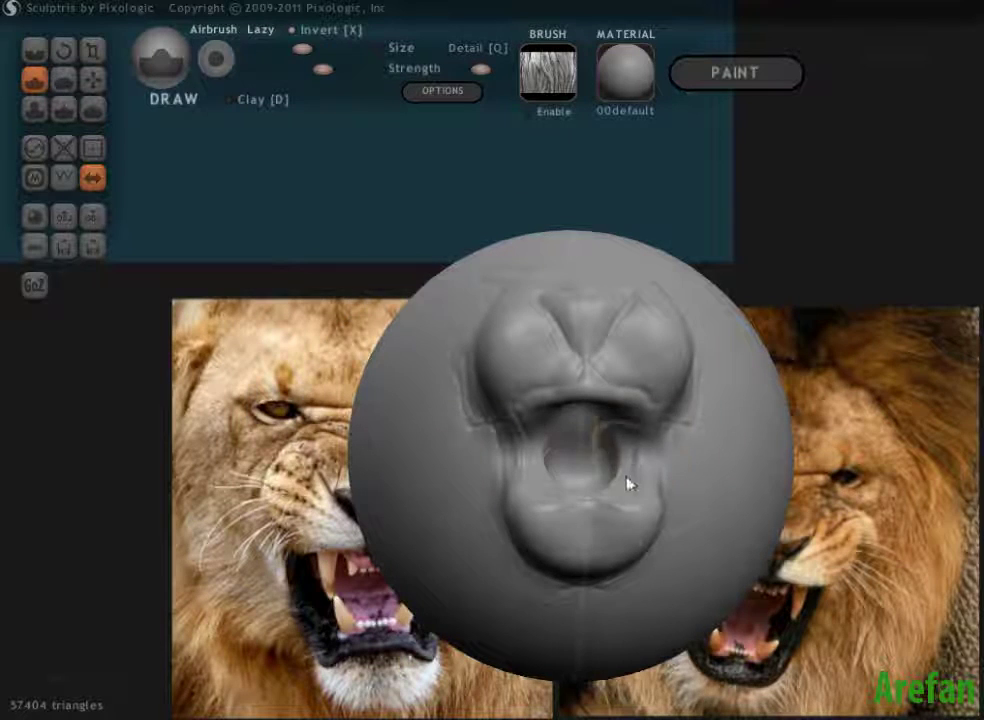
right_drag(447, 517, 455, 527)
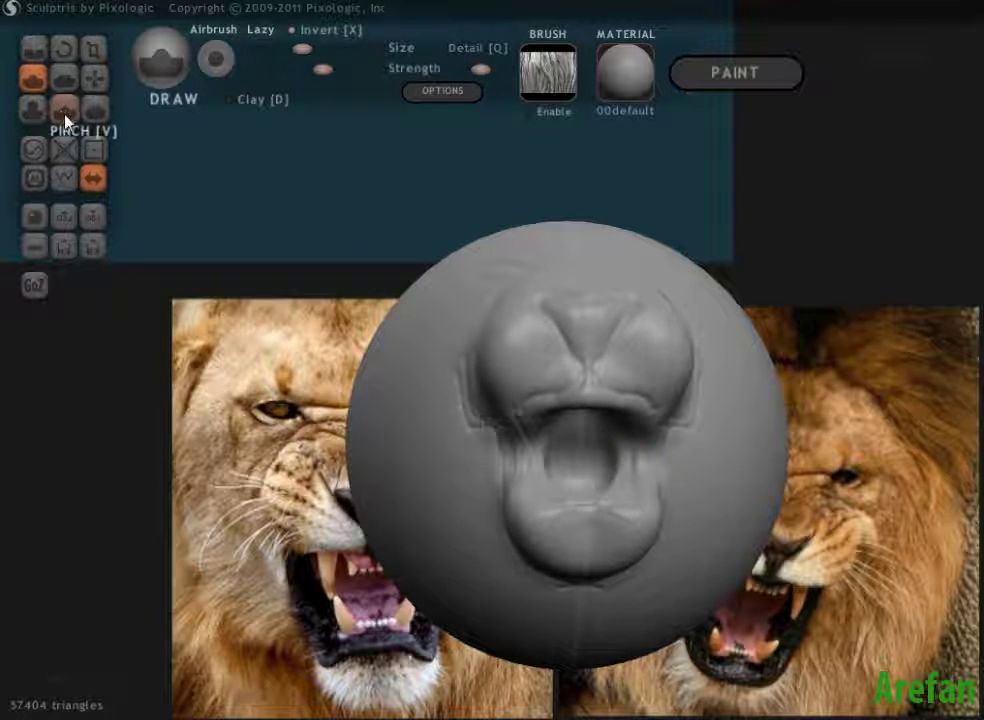
drag(643, 458, 595, 502)
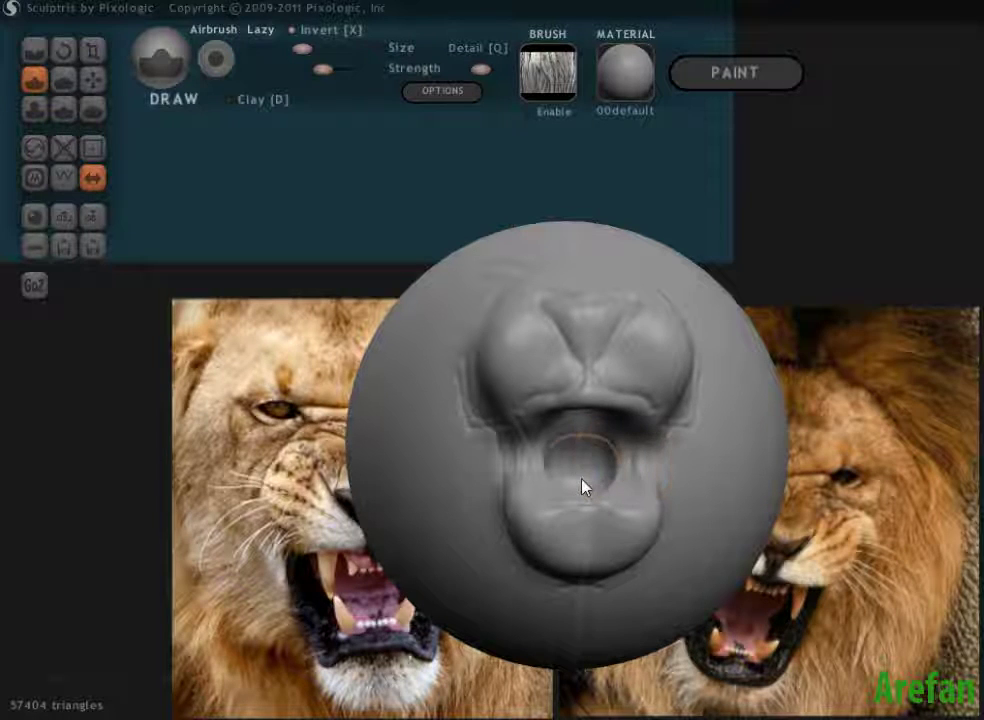
click(33, 110)
mouse_move(575, 446)
mouse_down()
mouse_move(620, 480)
mouse_move(620, 468)
mouse_move(630, 492)
mouse_move(616, 448)
mouse_move(622, 484)
mouse_move(622, 466)
mouse_move(606, 494)
mouse_up()
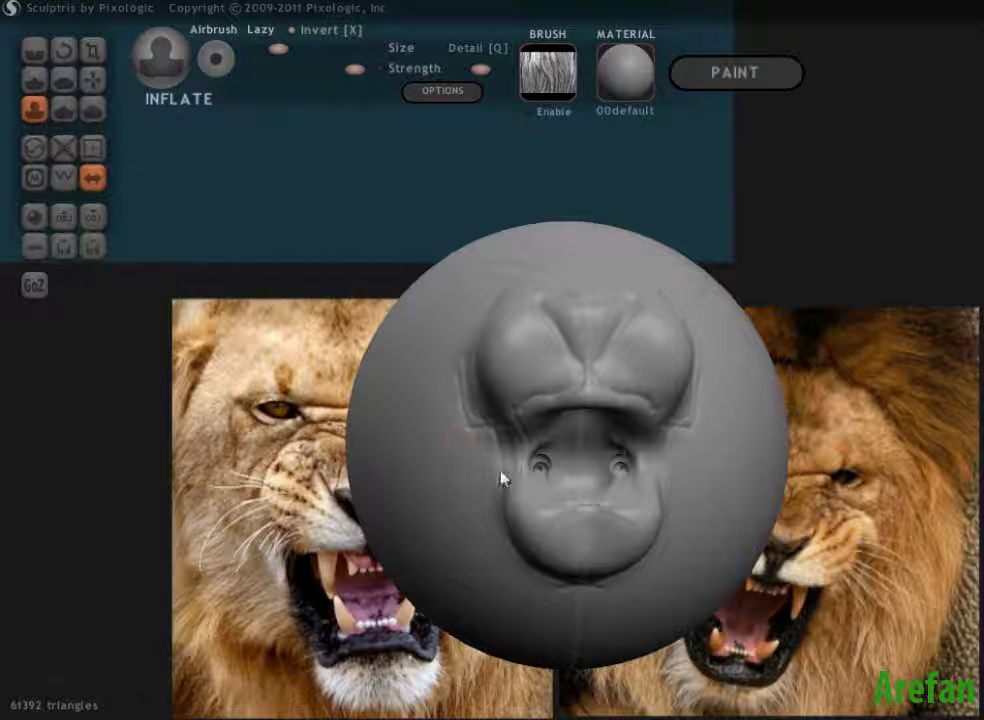
key(ctrl+z)
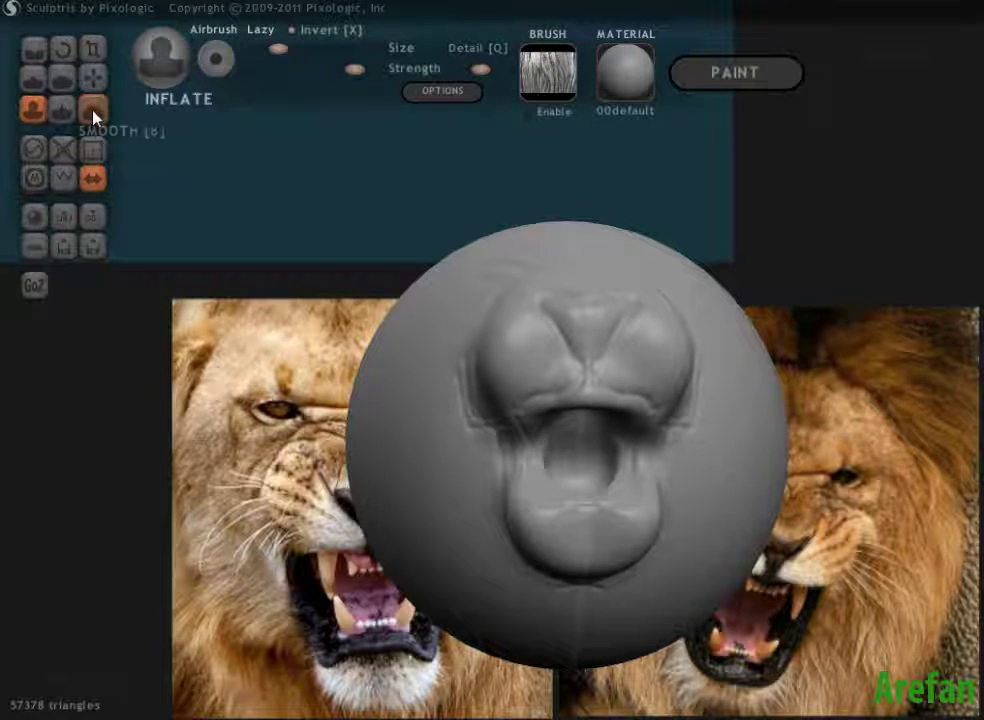
- Enlarge the Smooth brush and even out the inner side walls of the mouth between the muzzle and lower jaw
click(93, 112)
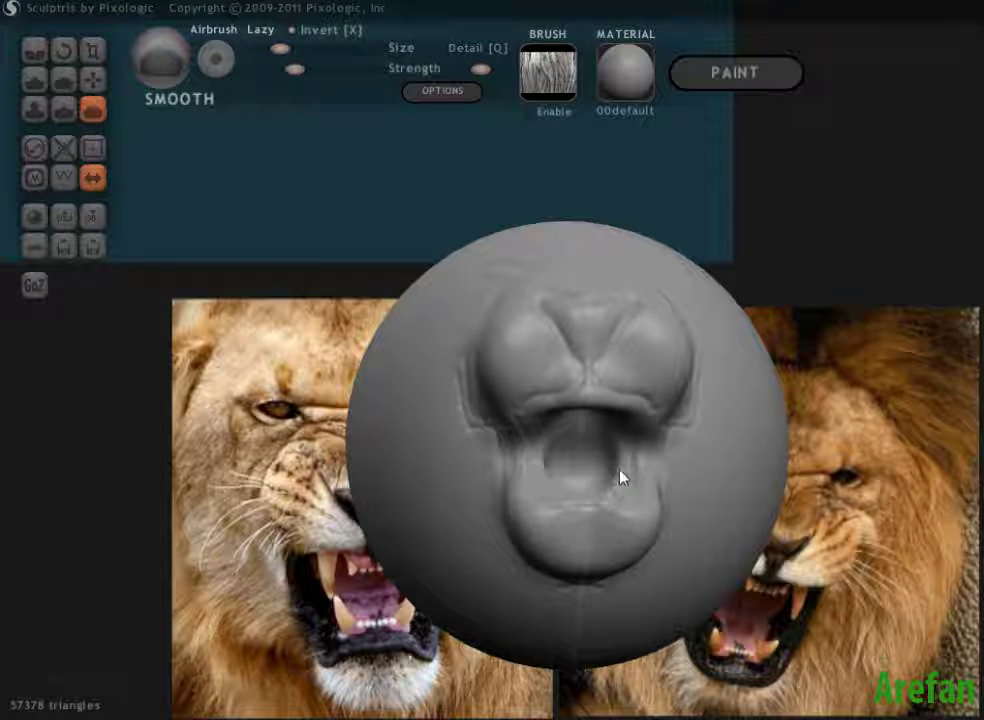
key(space)
drag(639, 408, 650, 461)
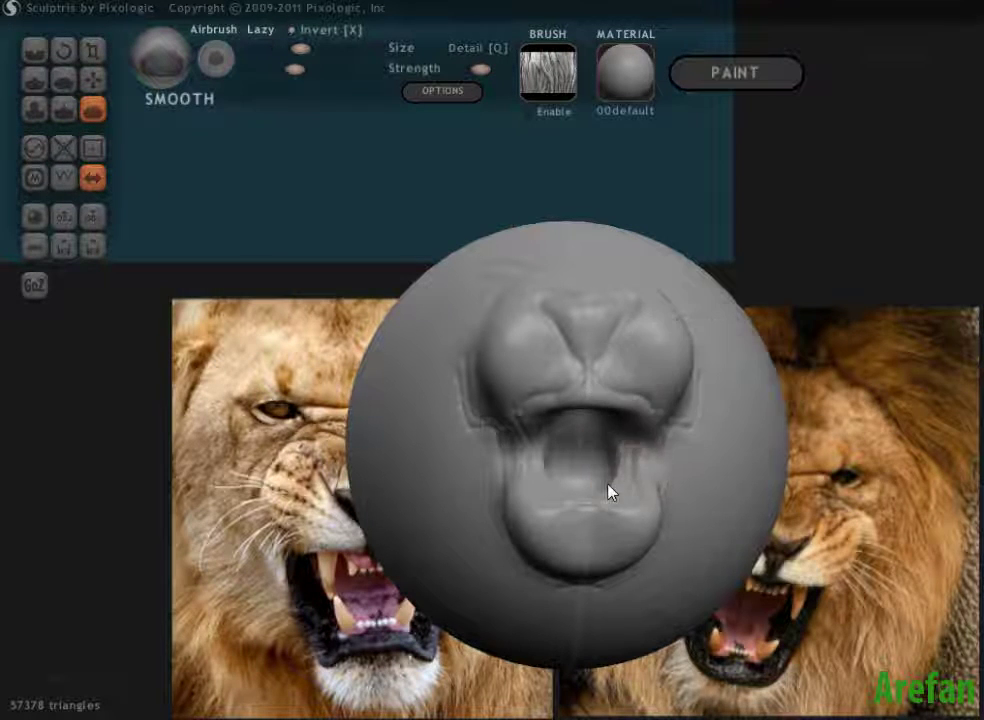
mouse_move(640, 509)
mouse_down()
mouse_move(602, 451)
mouse_move(523, 455)
mouse_move(543, 472)
mouse_move(511, 436)
mouse_move(566, 494)
mouse_move(546, 504)
mouse_move(534, 464)
mouse_move(566, 508)
mouse_move(662, 485)
mouse_up()
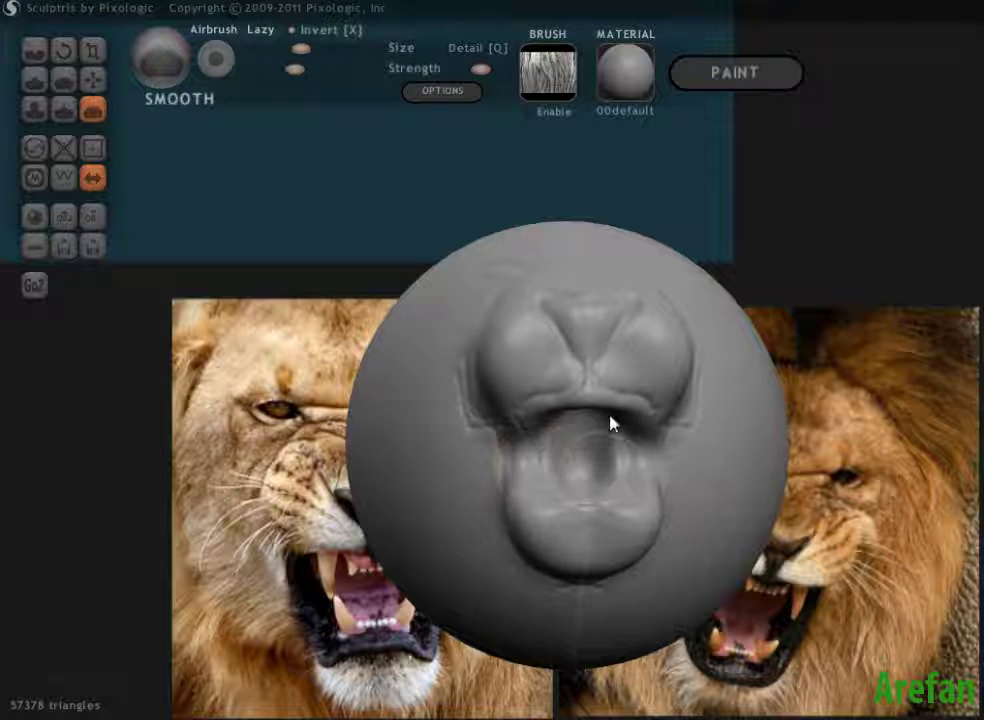
drag(610, 423, 622, 463)
mouse_move(540, 465)
right_down()
mouse_move(477, 503)
mouse_move(450, 455)
mouse_move(473, 469)
mouse_move(457, 479)
right_up()
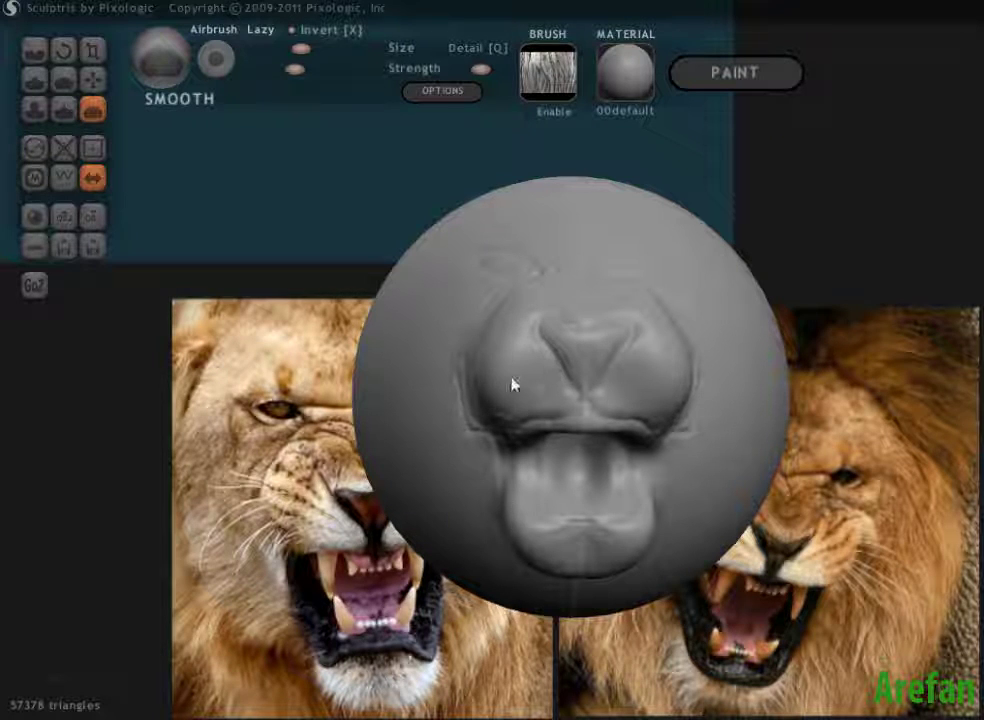
- Increase the Smooth brush size slightly and soften the surface and rim of the lower jaw
key(space)
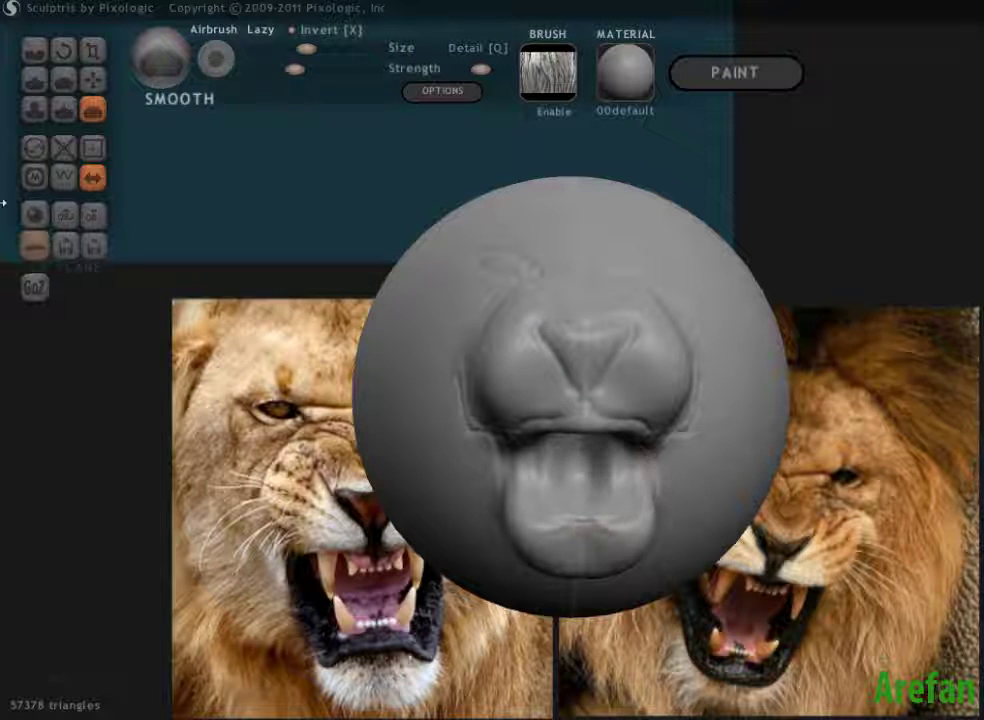
drag(150, 285, 220, 224)
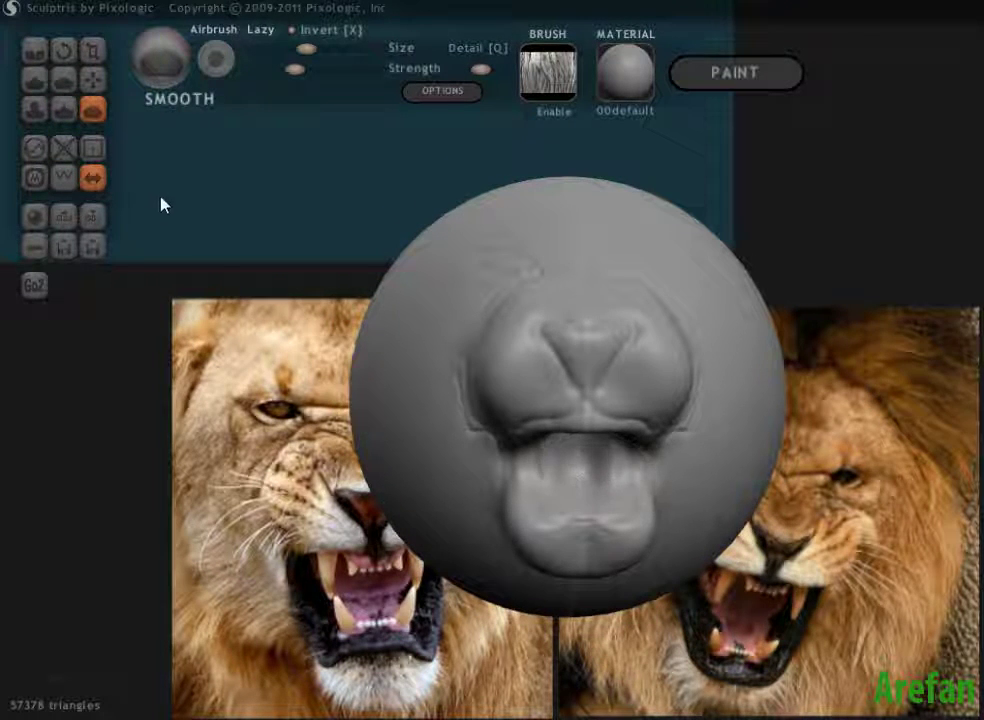
mouse_move(589, 542)
mouse_down()
mouse_move(617, 563)
mouse_move(693, 455)
mouse_up()
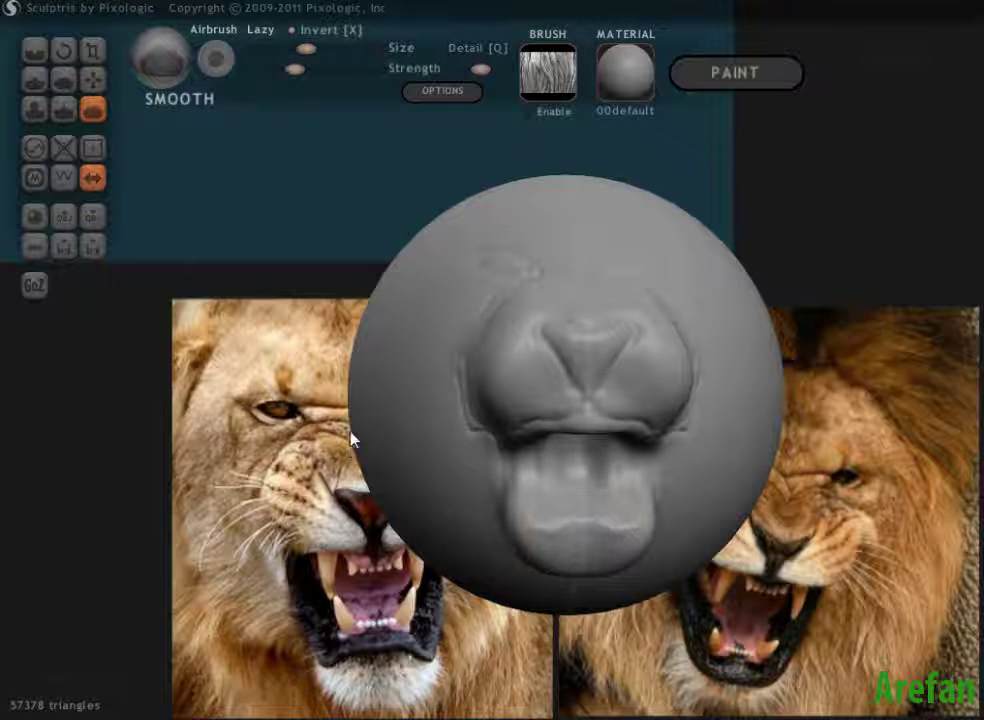
drag(351, 435, 505, 527)
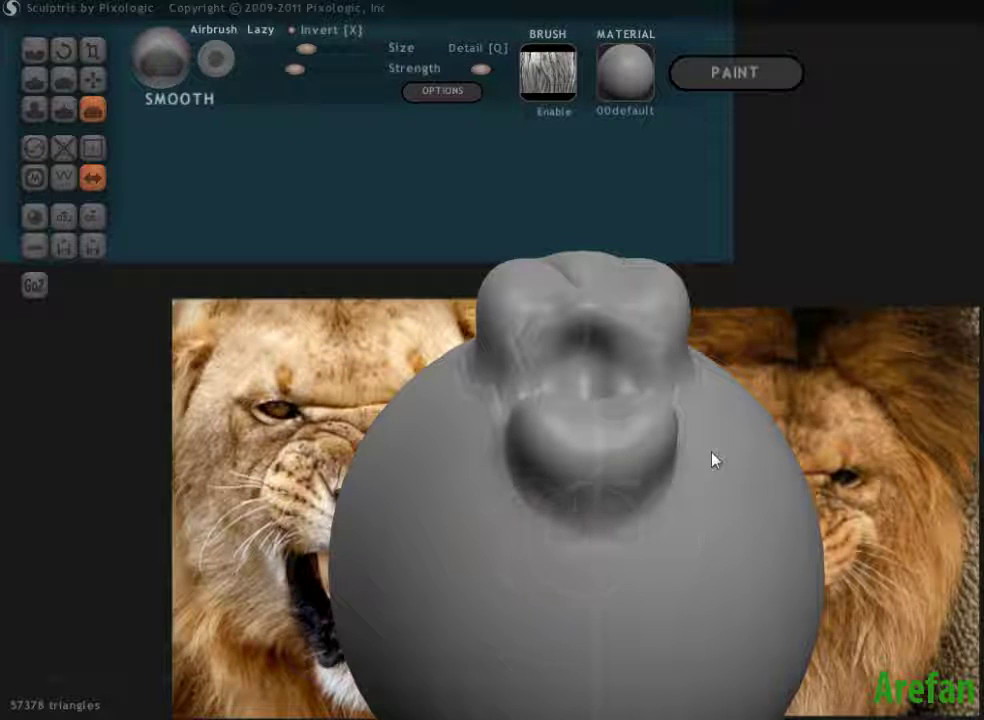
- Raise the Smooth brush strength and soften the nose, the muzzle and the creases beside the mouth
mouse_move(449, 489)
mouse_down()
mouse_move(304, 110)
mouse_move(324, 70)
mouse_up()
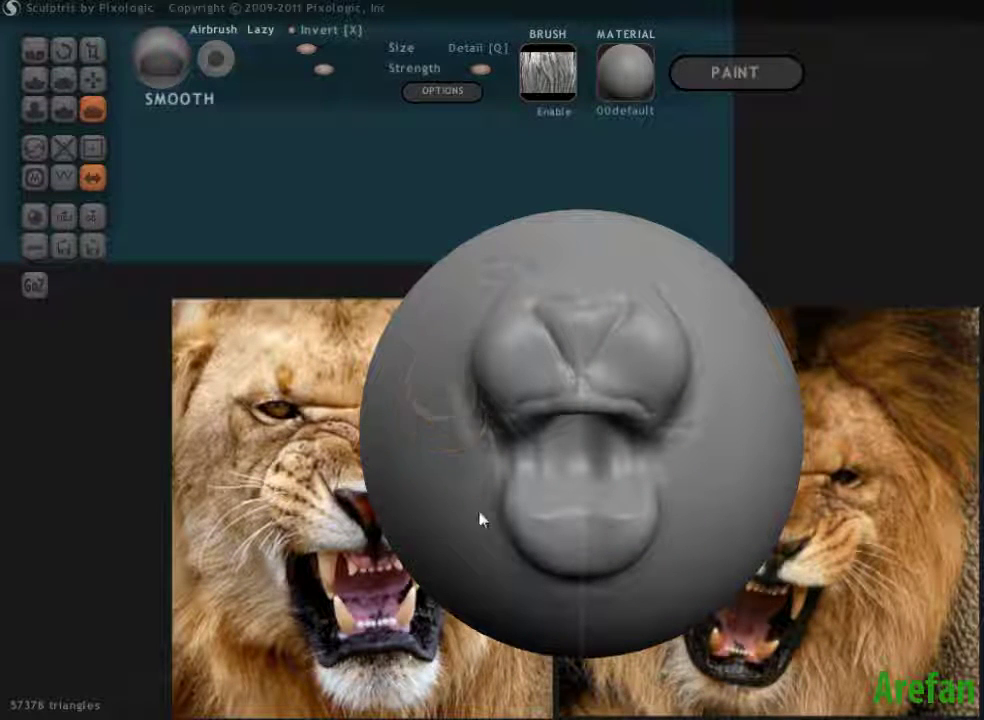
mouse_move(468, 444)
right_down()
mouse_move(465, 528)
mouse_move(461, 466)
mouse_move(432, 516)
mouse_move(293, 416)
mouse_move(407, 510)
right_up()
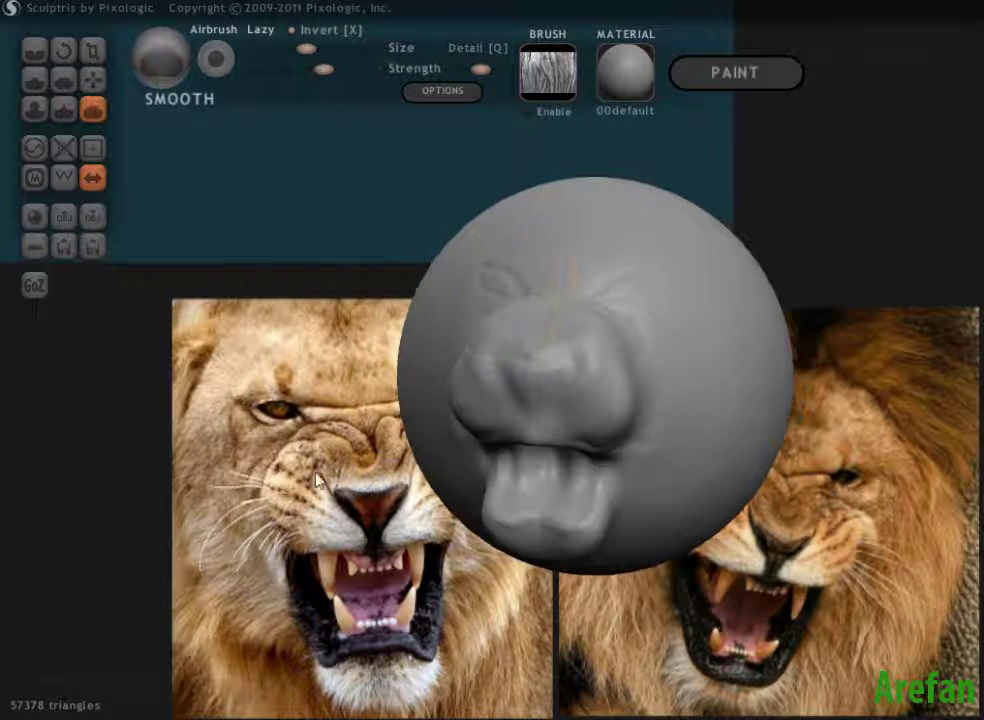
right_drag(318, 481, 411, 490)
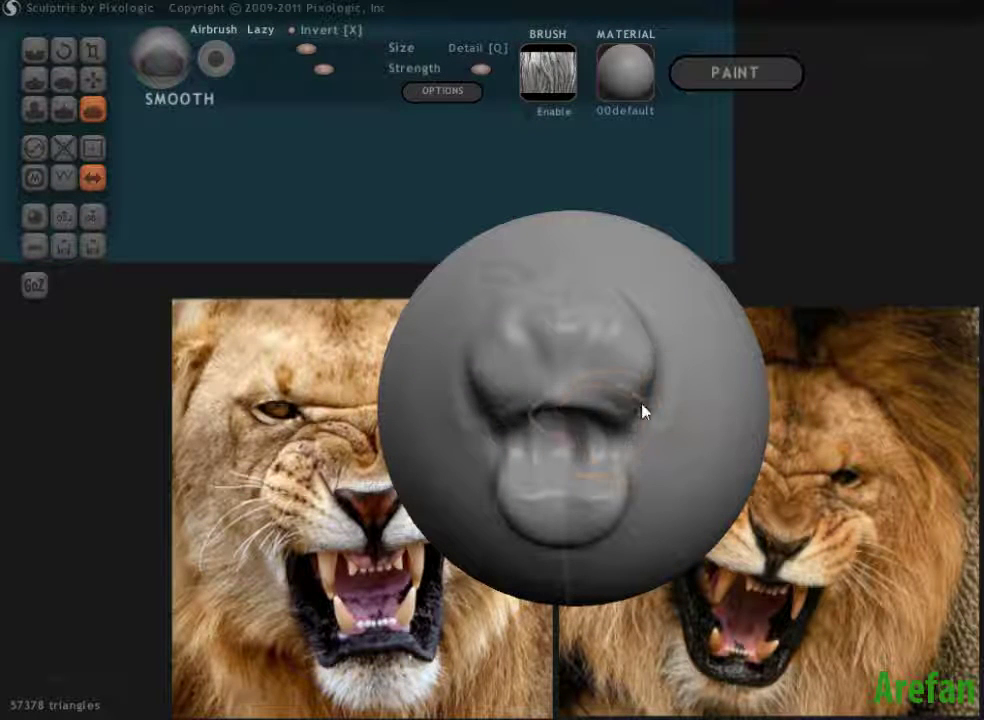
mouse_move(452, 441)
right_down()
mouse_move(306, 510)
mouse_move(466, 389)
right_up()
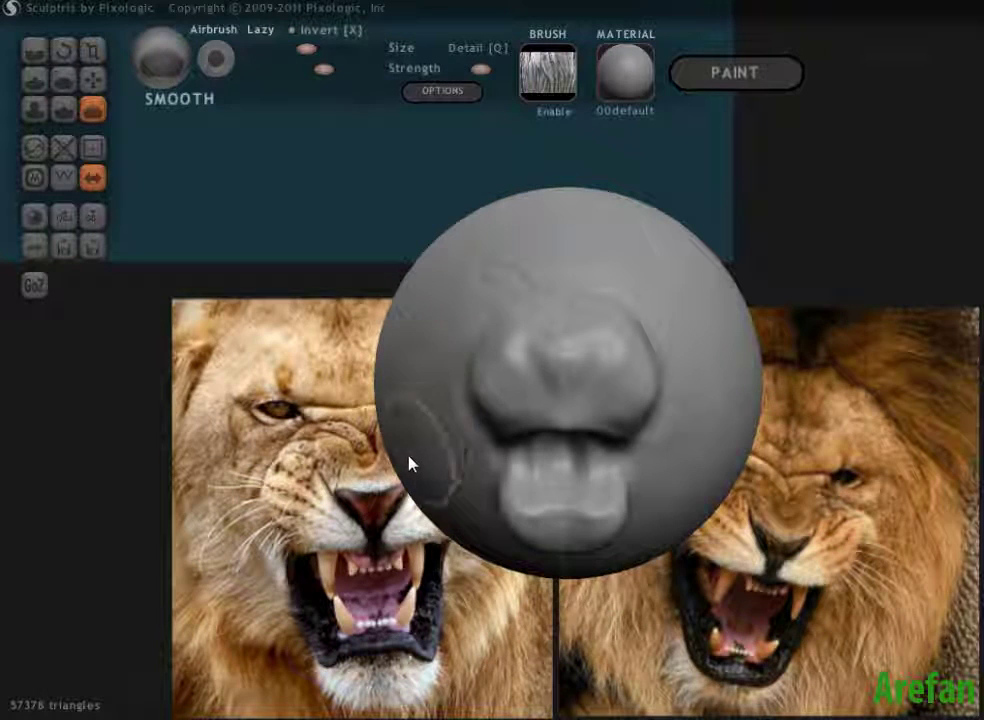
right_drag(410, 463, 406, 450)
mouse_move(204, 455)
right_down()
mouse_move(222, 422)
mouse_move(220, 441)
right_up()
right_drag(231, 334, 280, 368)
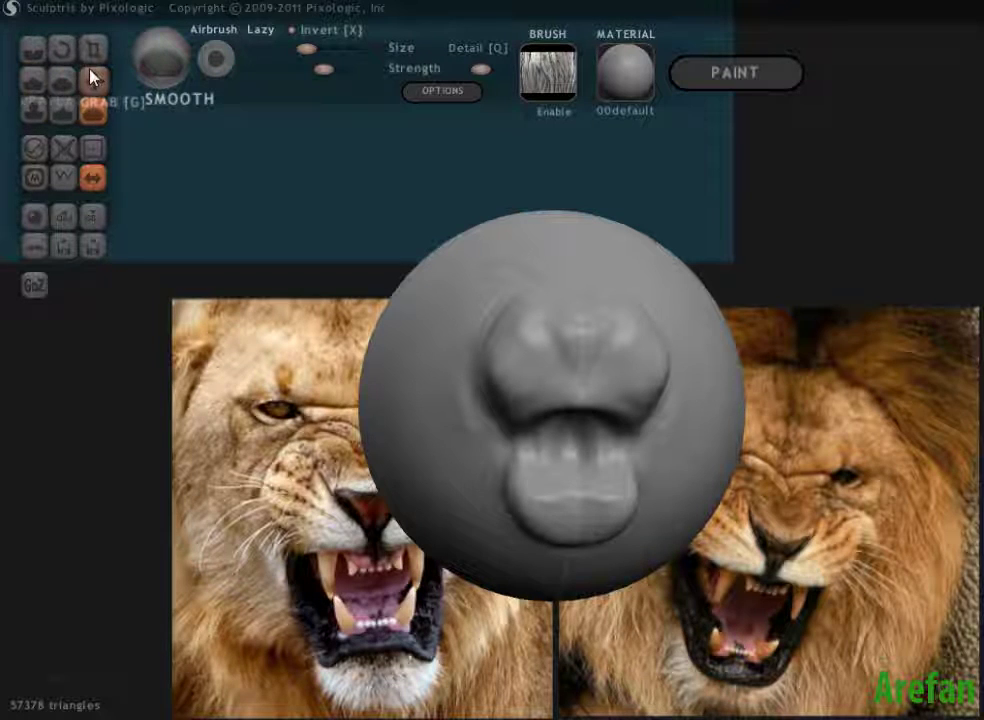
mouse_move(417, 466)
right_down()
mouse_move(412, 482)
mouse_move(380, 440)
right_up()
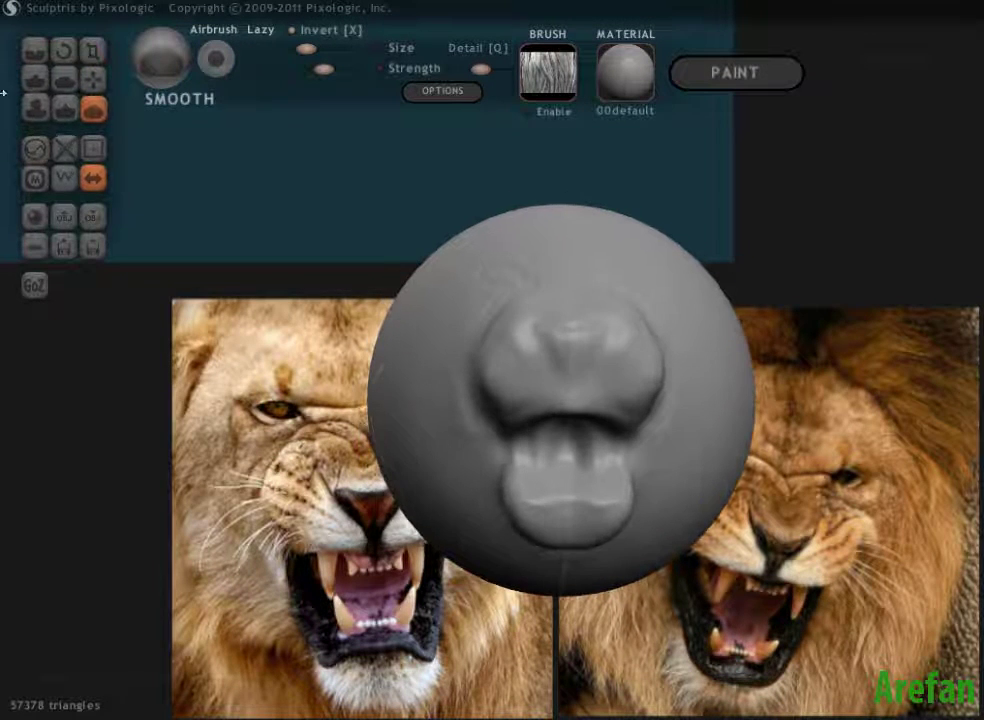
- Move the whole sphere with the Grab tool set to Global, and turn Global off again
click(90, 78)
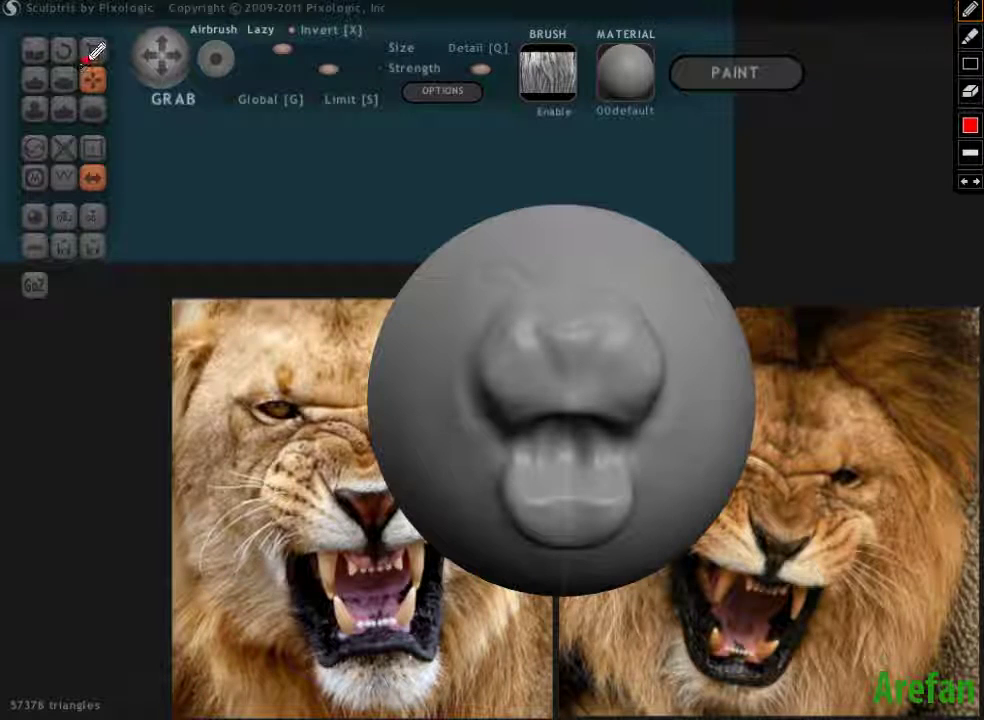
mouse_move(80, 60)
mouse_down()
mouse_move(121, 84)
mouse_move(110, 97)
mouse_move(74, 73)
mouse_up()
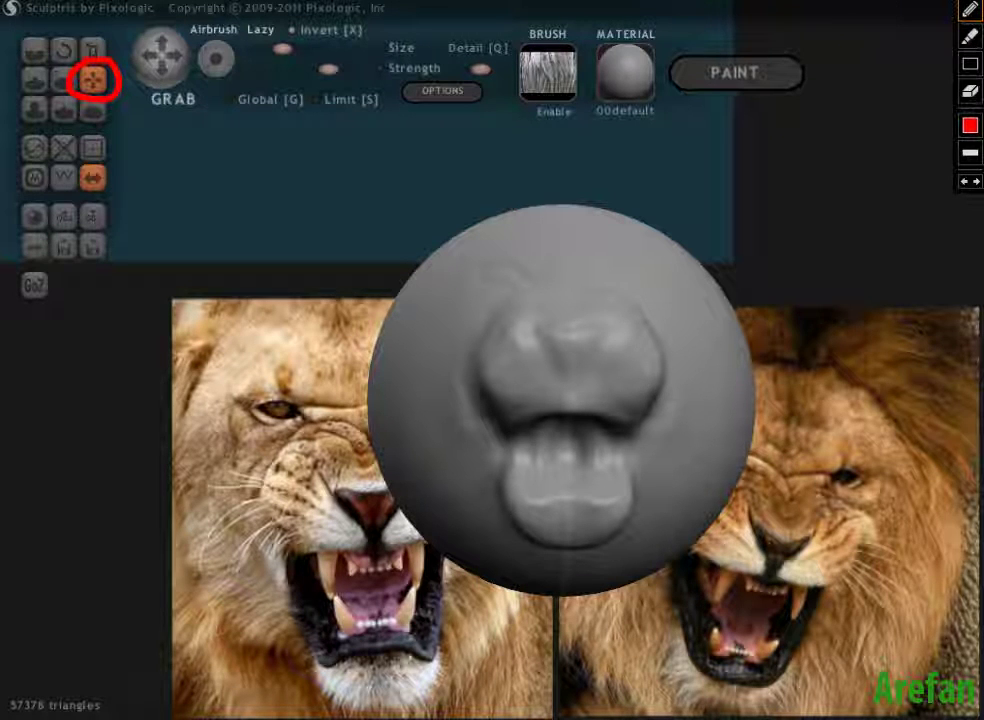
key(Escape)
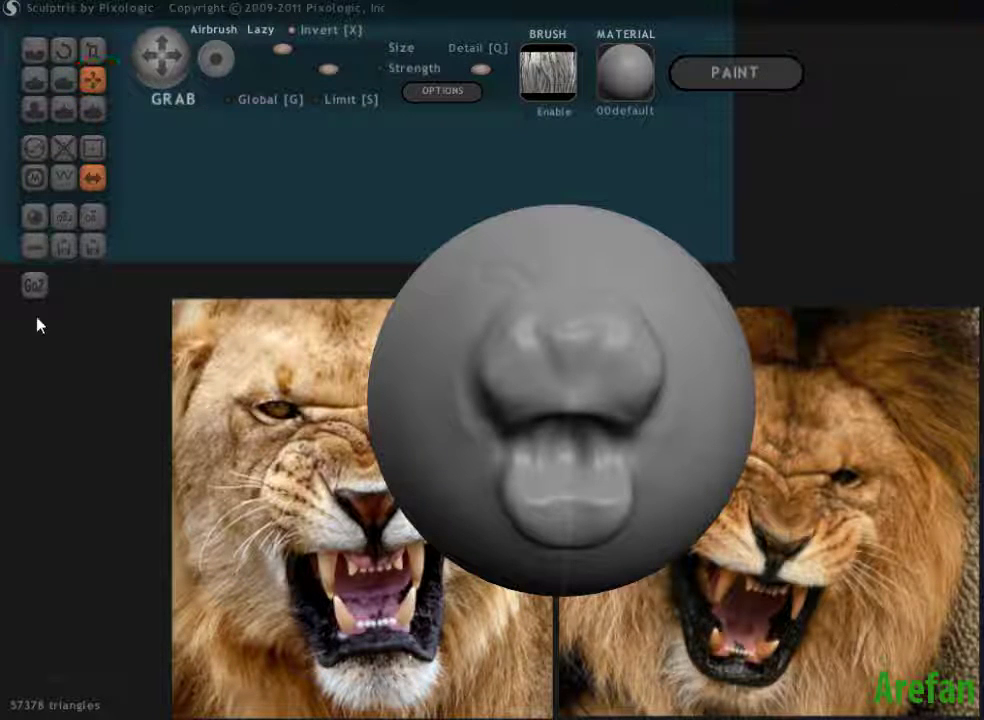
key(g)
click(231, 103)
mouse_move(430, 378)
mouse_down()
mouse_move(468, 416)
mouse_move(504, 402)
mouse_move(444, 263)
mouse_move(472, 498)
mouse_up()
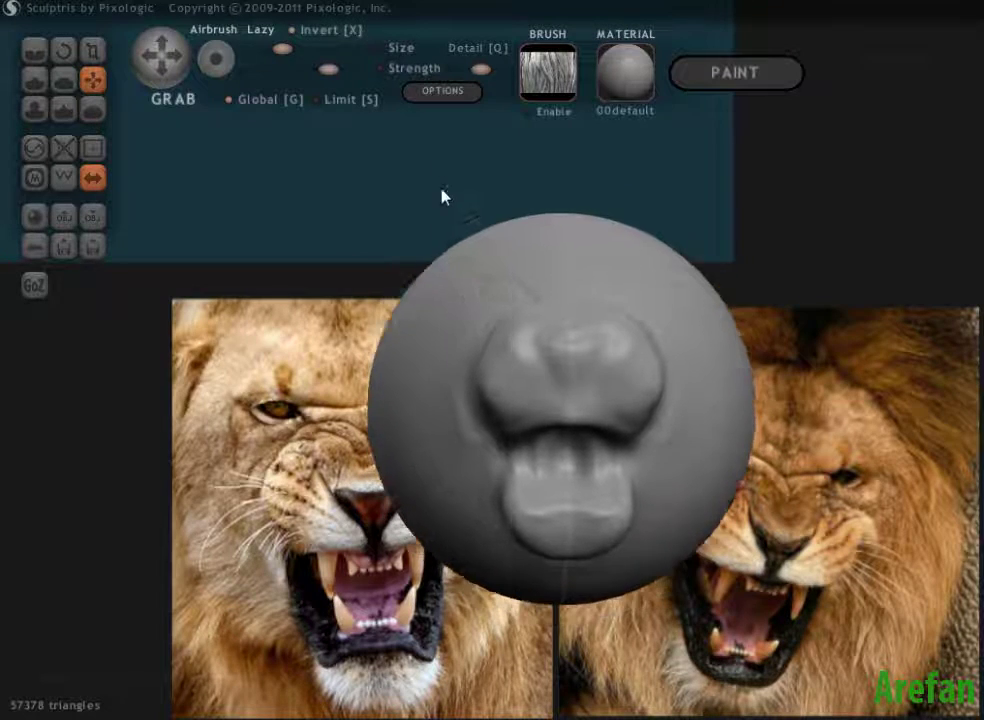
mouse_move(444, 197)
mouse_down()
mouse_move(430, 307)
mouse_move(505, 402)
mouse_move(391, 292)
mouse_move(404, 327)
mouse_move(441, 312)
mouse_move(268, 205)
mouse_up()
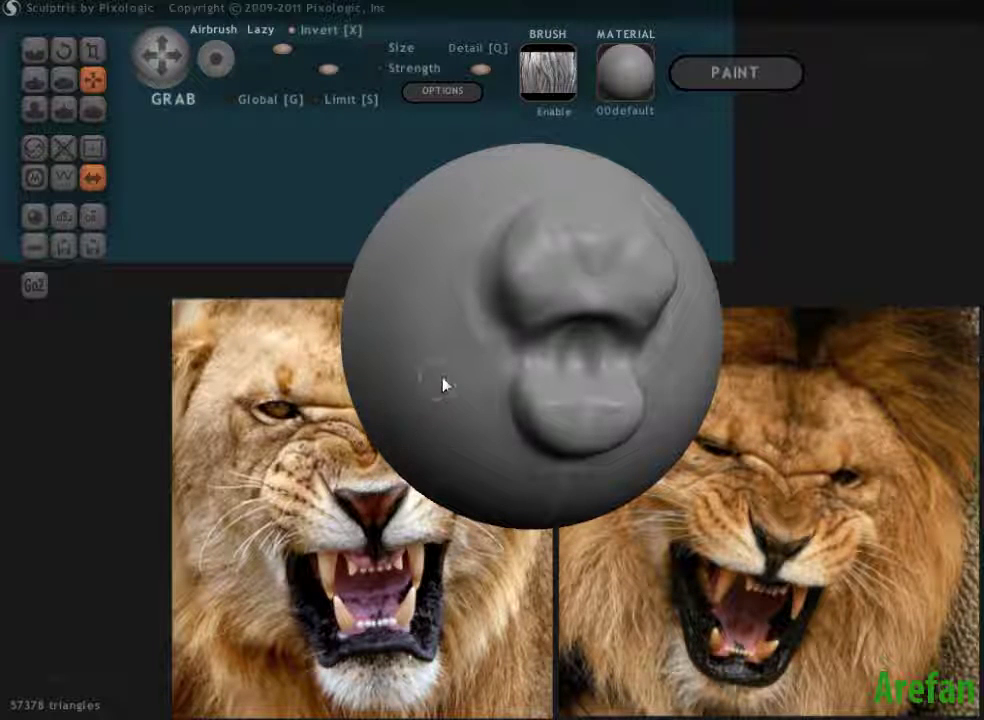
- Enlarge the Grab brush and widen the mouth by pulling its sides and the lower jaw outward
key(space)
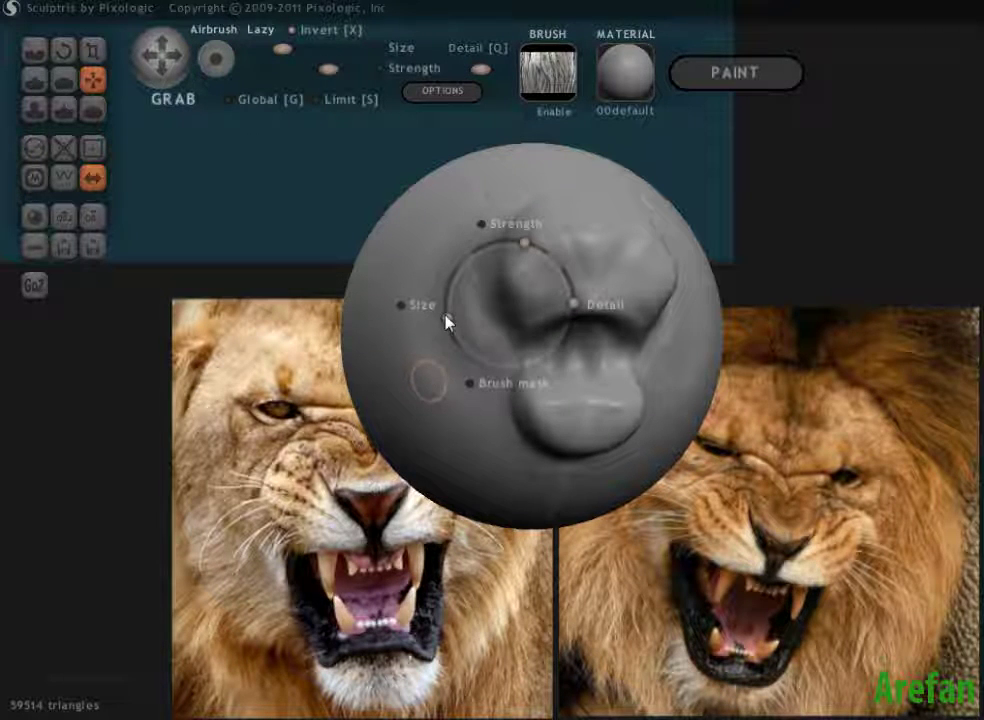
mouse_move(446, 288)
right_down()
mouse_move(450, 400)
mouse_move(430, 391)
mouse_move(610, 373)
right_up()
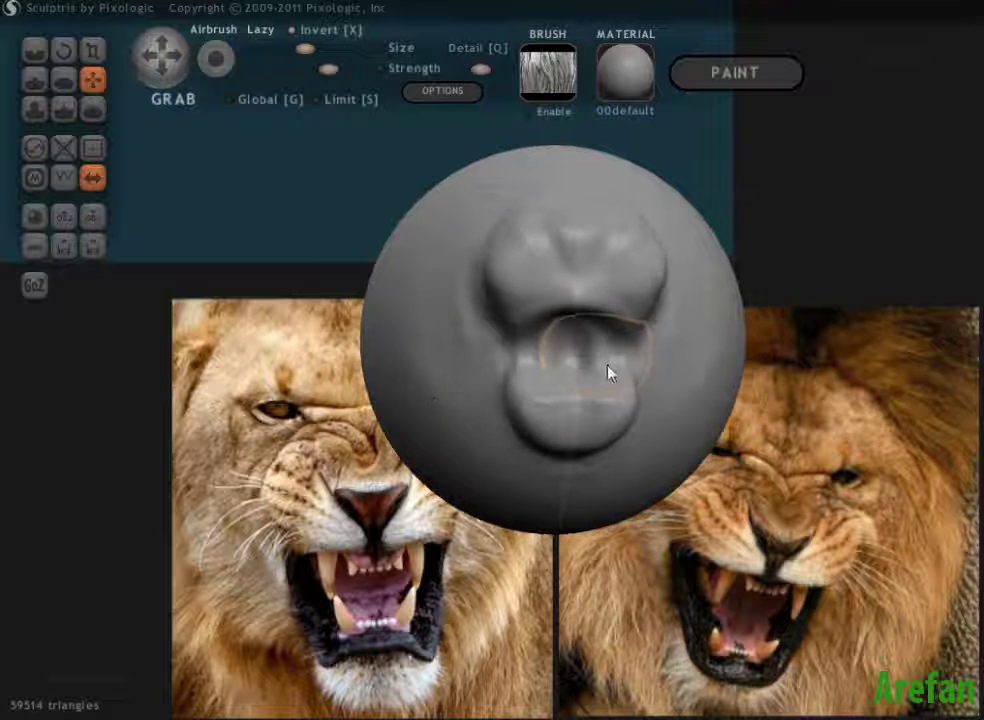
mouse_move(612, 354)
mouse_down()
mouse_move(662, 350)
mouse_move(591, 357)
mouse_move(610, 424)
mouse_move(542, 373)
mouse_up()
mouse_move(542, 373)
right_down()
mouse_move(468, 430)
mouse_move(460, 378)
mouse_move(527, 362)
mouse_move(540, 408)
mouse_move(571, 422)
right_up()
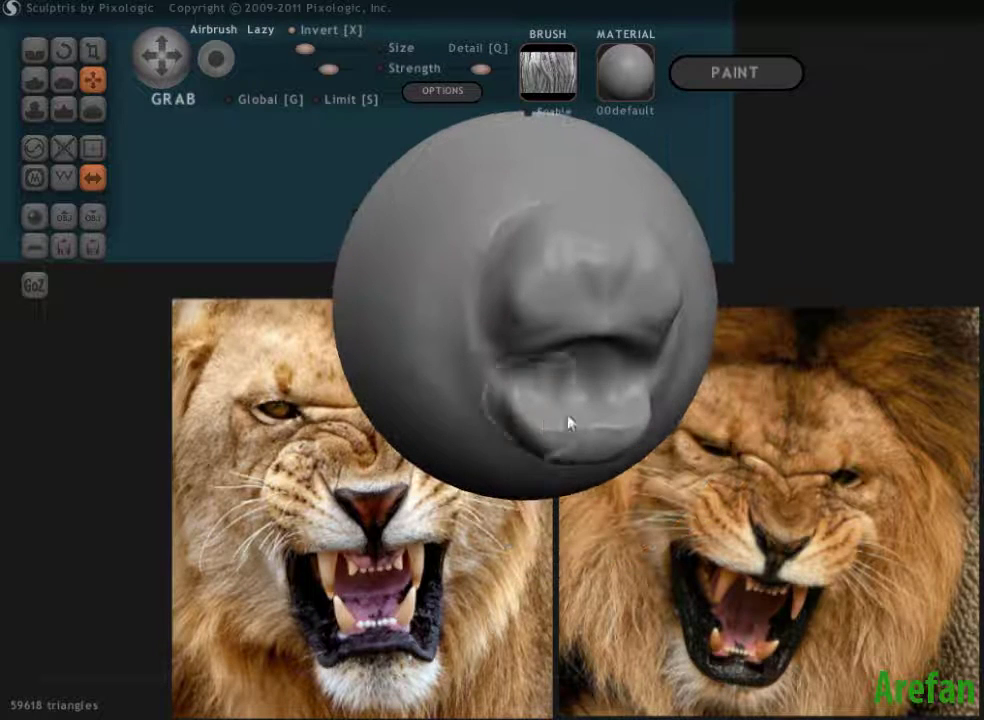
mouse_move(593, 447)
mouse_down()
mouse_move(589, 463)
mouse_move(567, 420)
mouse_up()
right_drag(567, 420, 542, 391)
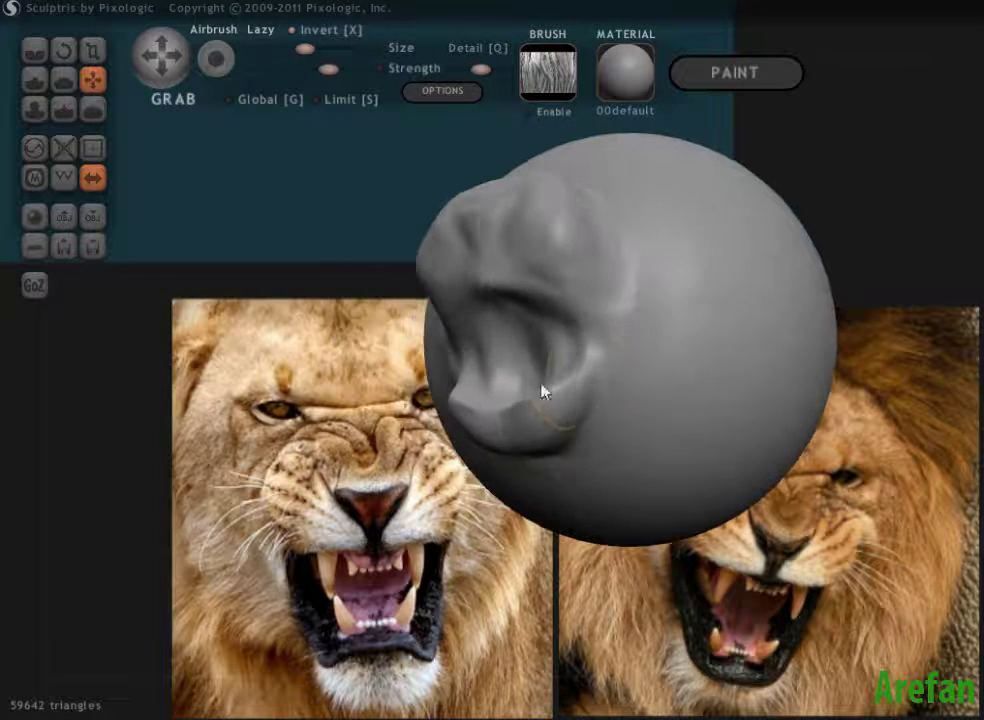
- Pull the mouth corners and lower lip farther out with Grab, shaping the lower jaw into a wide curve
mouse_move(567, 361)
mouse_down()
mouse_move(562, 285)
mouse_move(510, 371)
mouse_move(527, 301)
mouse_move(556, 356)
mouse_move(626, 380)
mouse_move(517, 414)
mouse_move(496, 402)
mouse_up()
mouse_move(496, 402)
right_down()
mouse_move(571, 542)
mouse_move(557, 467)
right_up()
mouse_move(586, 455)
mouse_down()
mouse_move(586, 472)
mouse_move(519, 433)
mouse_up()
mouse_move(481, 367)
right_down()
mouse_move(483, 314)
mouse_move(492, 402)
mouse_move(417, 433)
mouse_move(307, 327)
mouse_move(483, 435)
mouse_move(471, 395)
mouse_move(478, 408)
right_up()
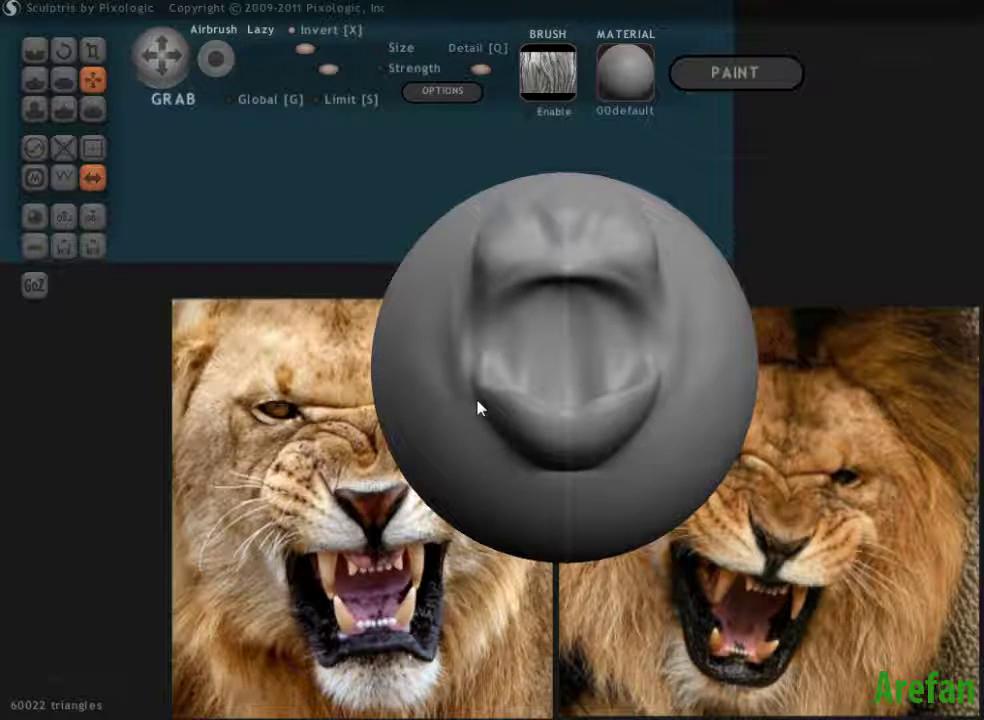
- Smooth the muzzle and the widened mouth cavity, checking the shape against the lion reference
click(92, 108)
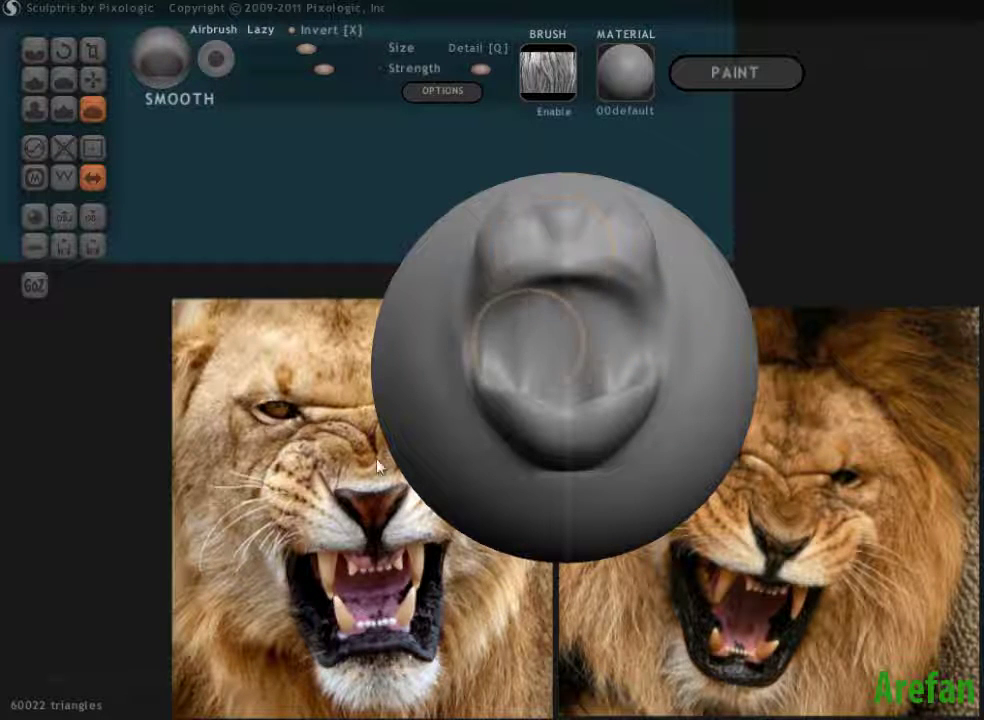
mouse_move(378, 465)
mouse_down()
mouse_move(301, 442)
mouse_move(254, 329)
mouse_move(309, 297)
mouse_move(308, 442)
mouse_move(373, 533)
mouse_move(404, 440)
mouse_move(406, 296)
mouse_move(390, 225)
mouse_move(351, 395)
mouse_move(365, 500)
mouse_move(356, 484)
mouse_up()
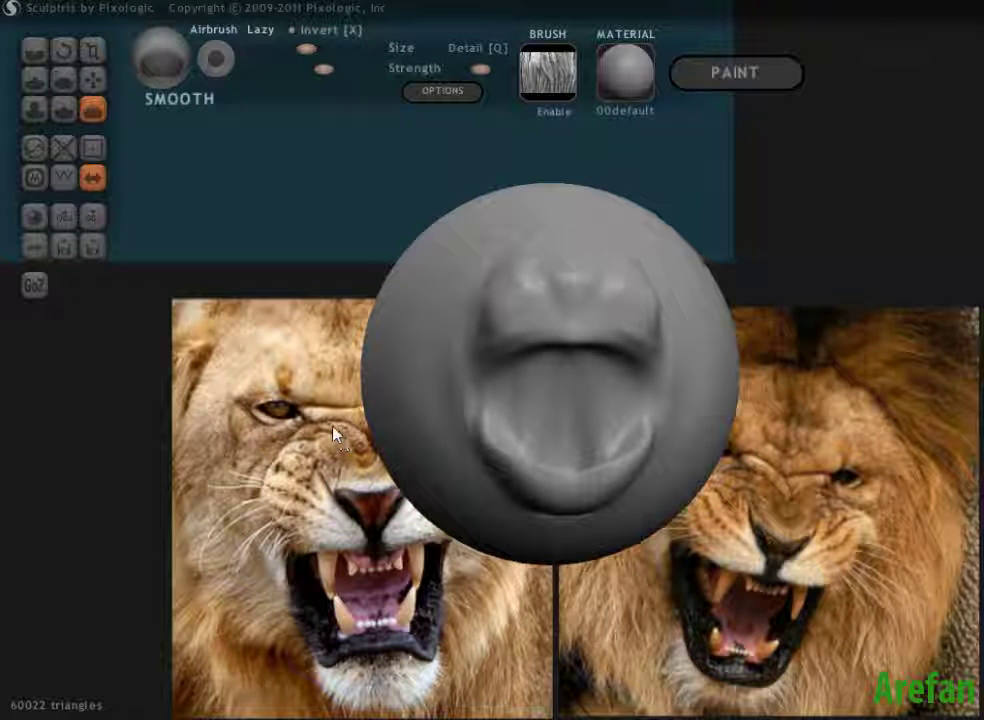
drag(332, 434, 329, 420)
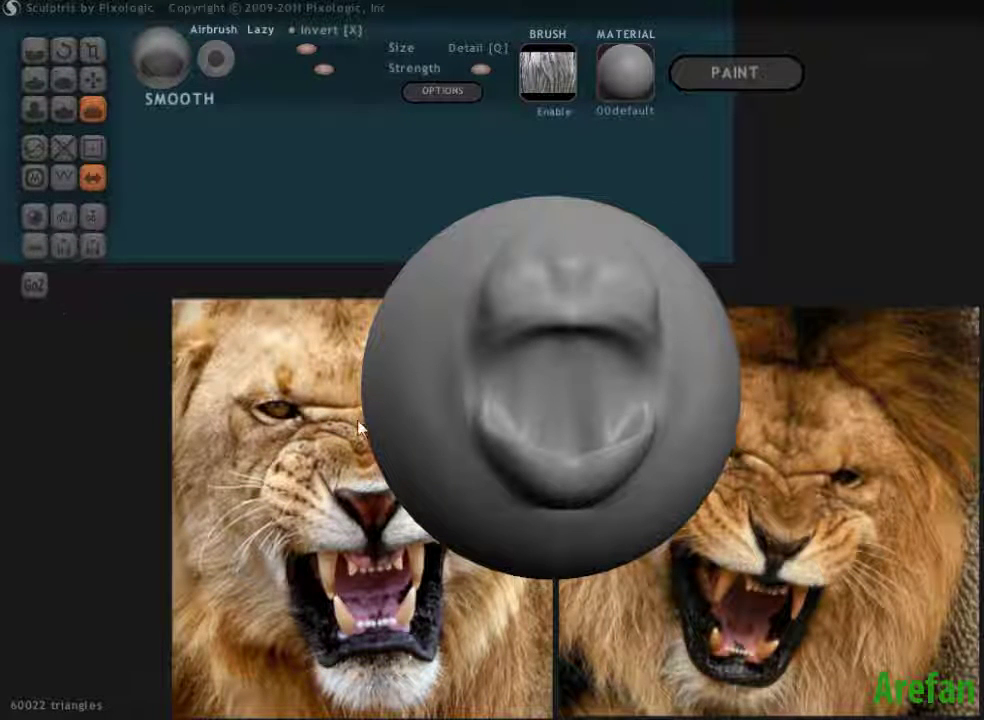
drag(362, 430, 360, 410)
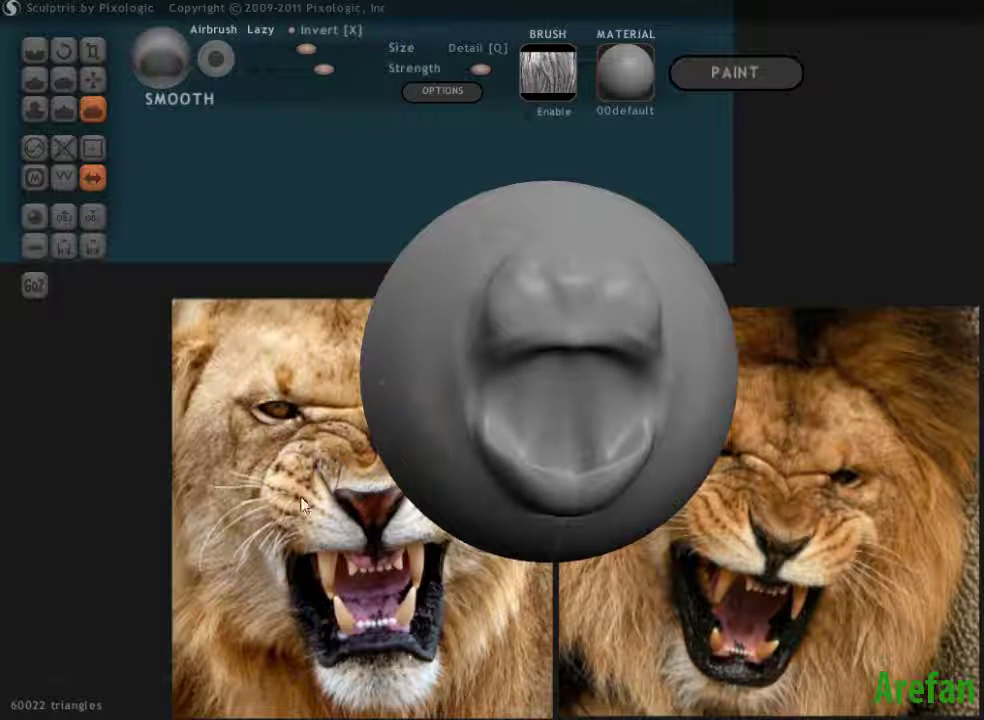
- Start saving the sculpture and create a new folder inside the lion folder
click(91, 248)
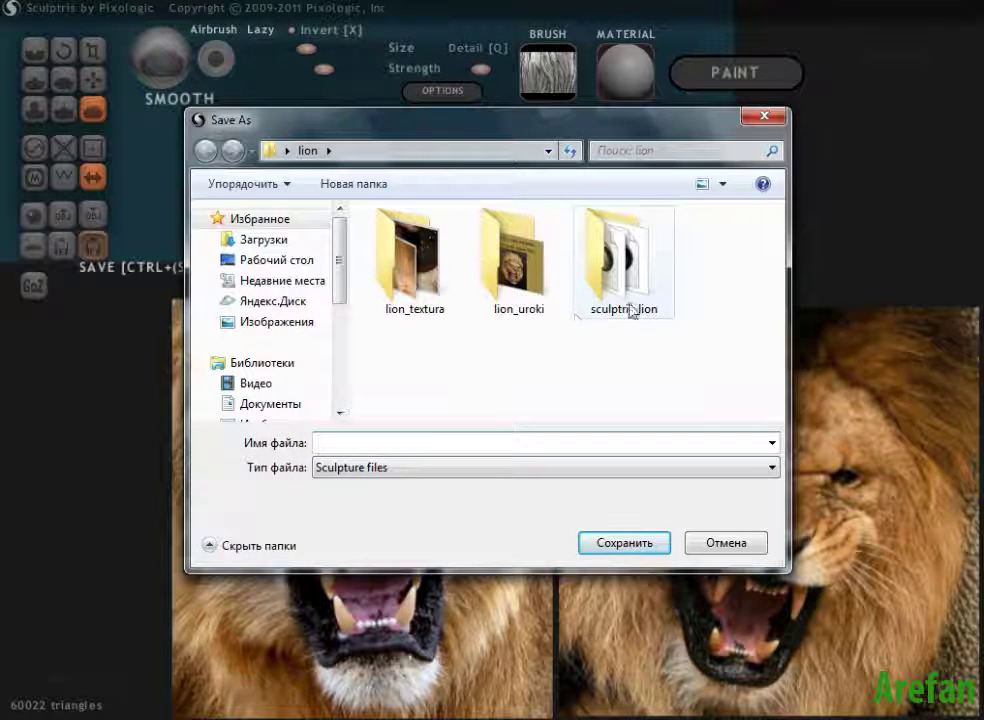
right_click(541, 384)
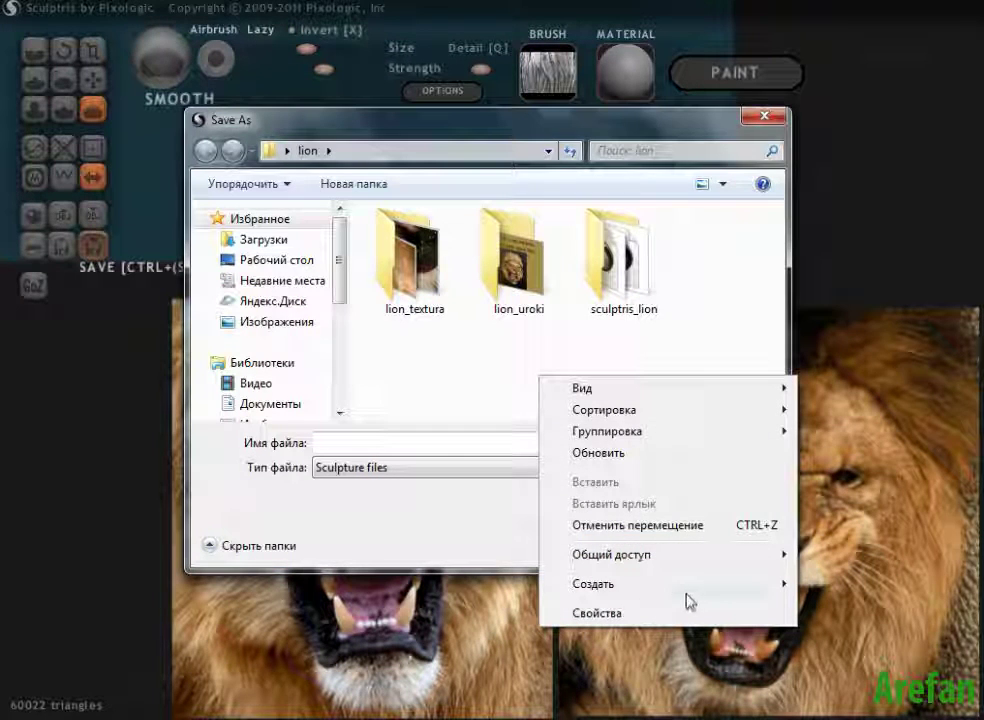
mouse_move(773, 593)
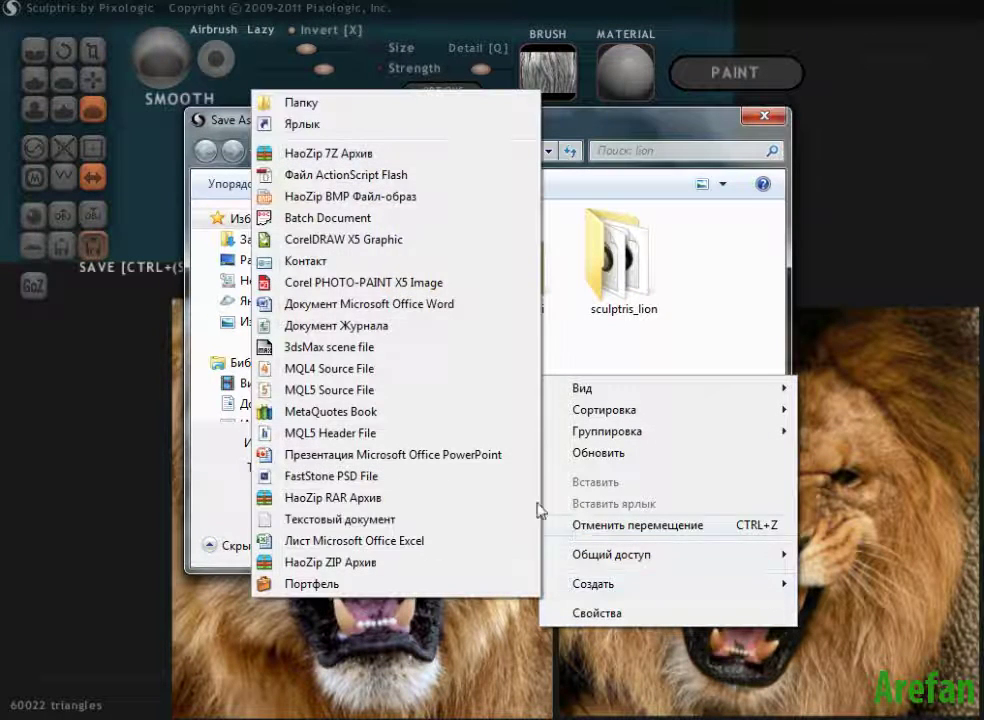
click(340, 103)
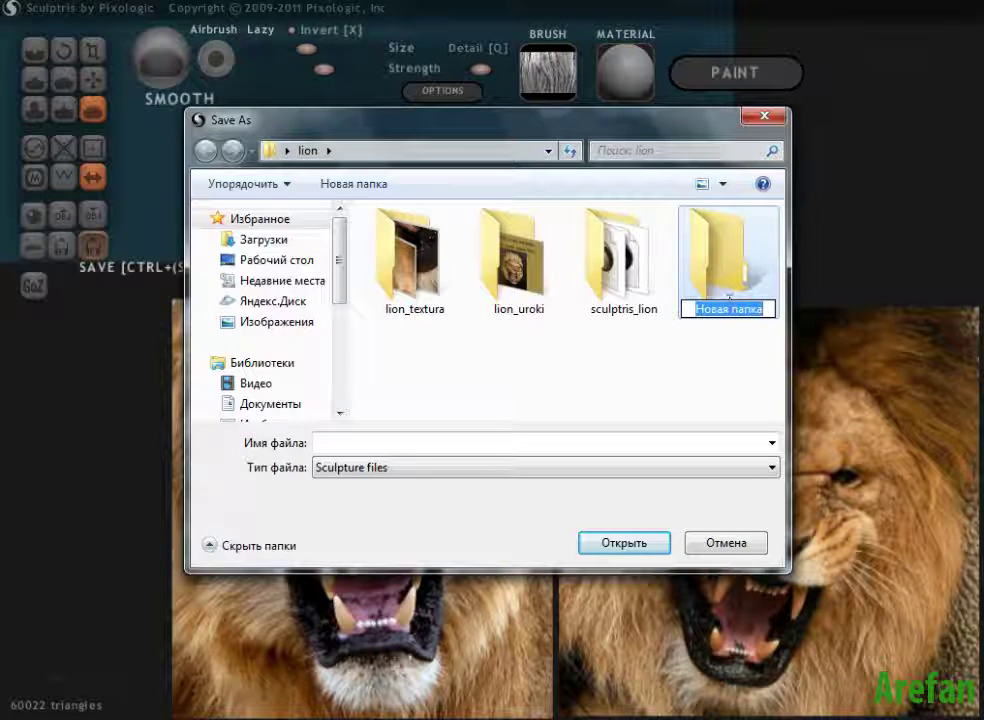
click(658, 314)
double_click(658, 314)
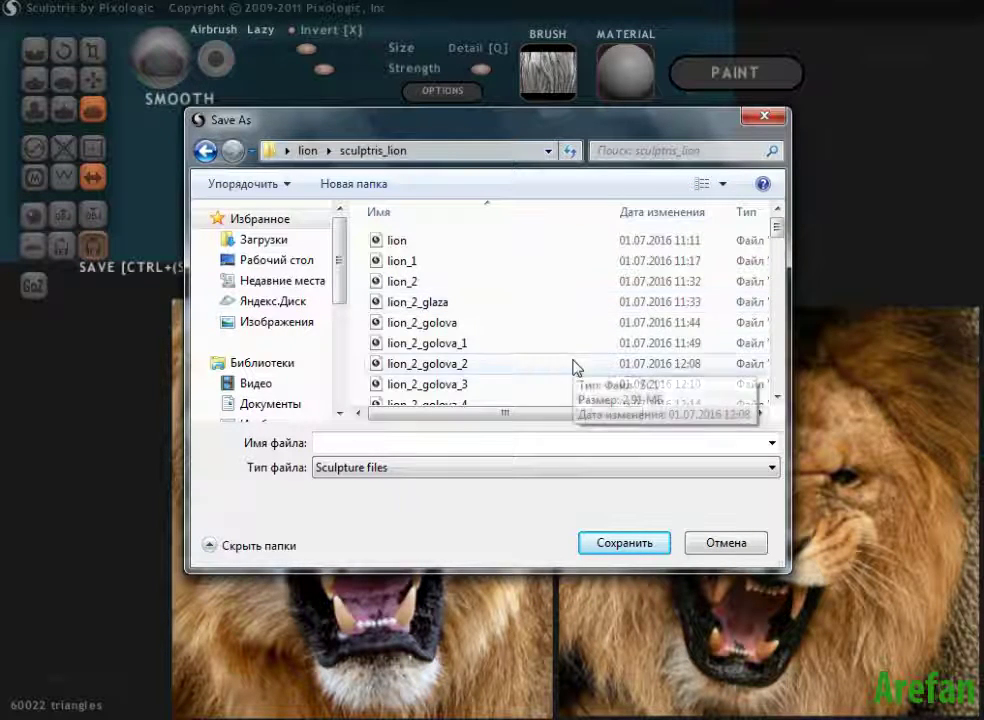
click(210, 152)
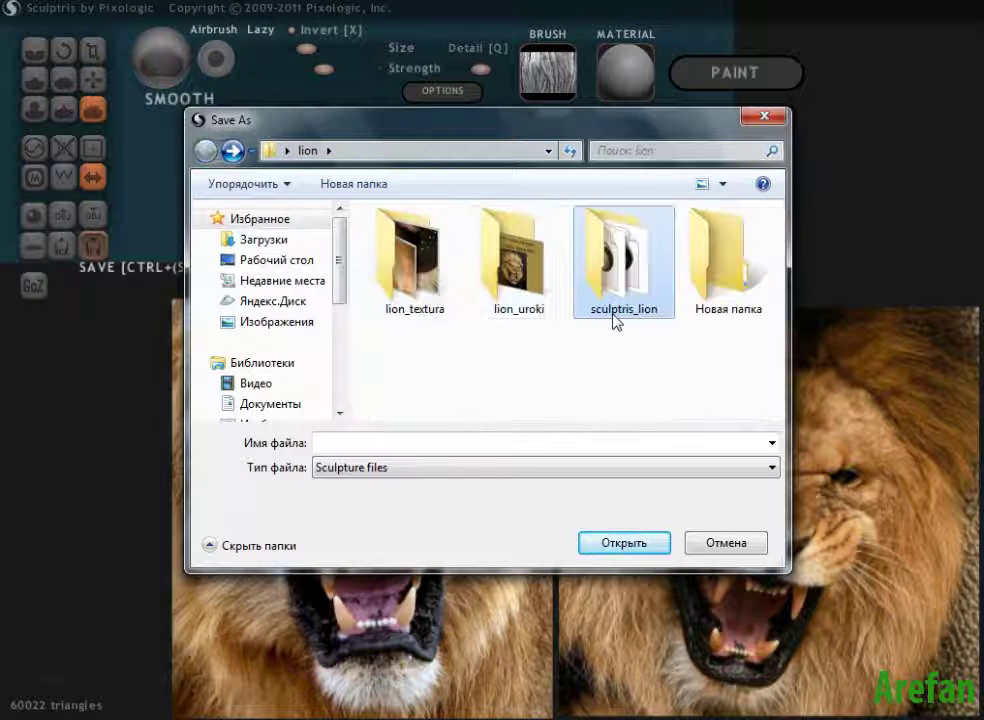
- Copy the name of the sculptris_lion folder and rename the new folder as sculptris_lion_3
click(614, 312)
right_click(614, 314)
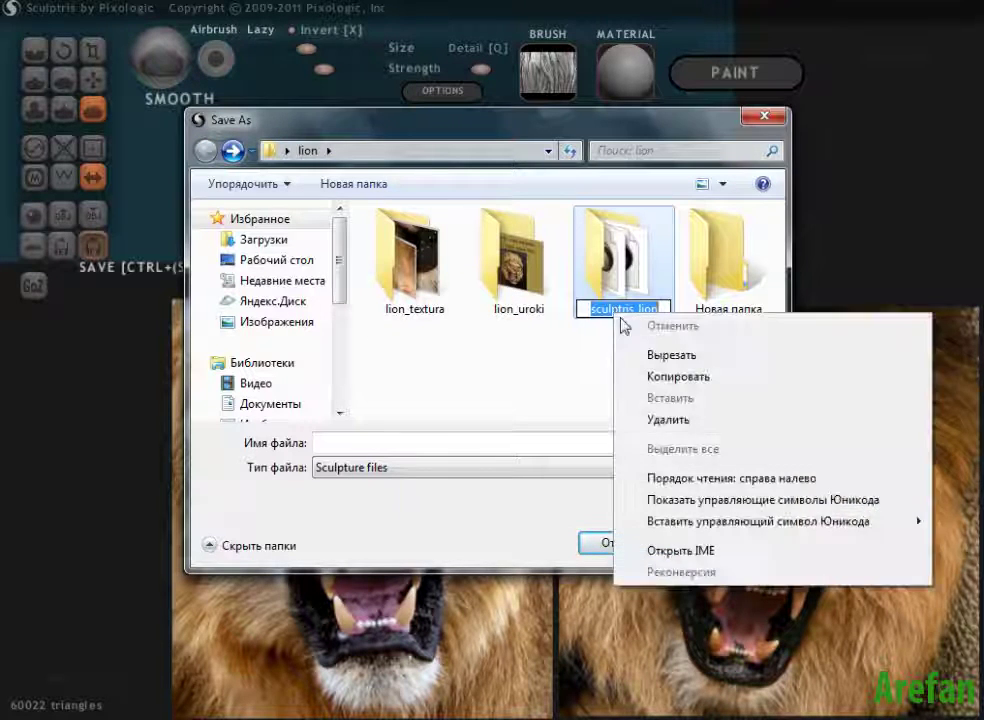
click(700, 373)
click(717, 322)
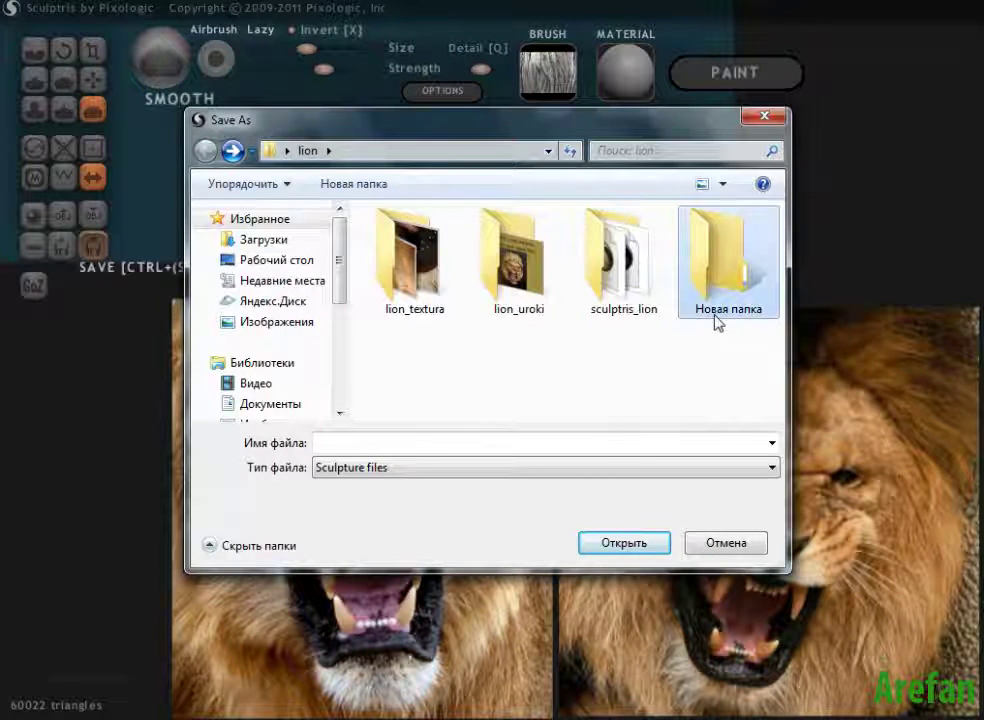
click(716, 318)
right_click(716, 318)
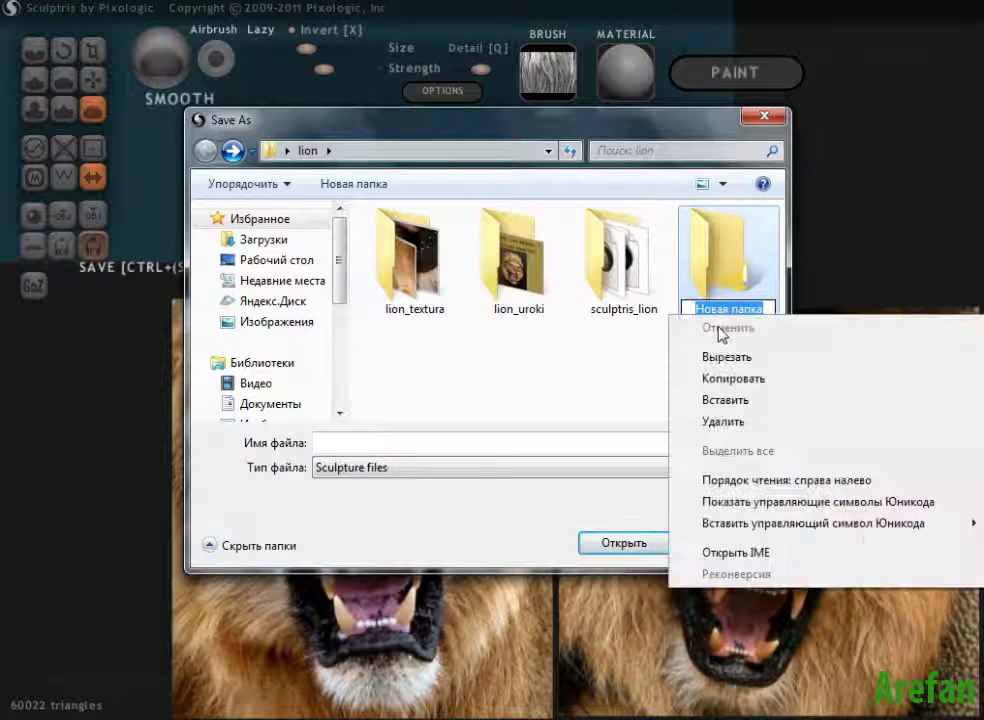
click(716, 400)
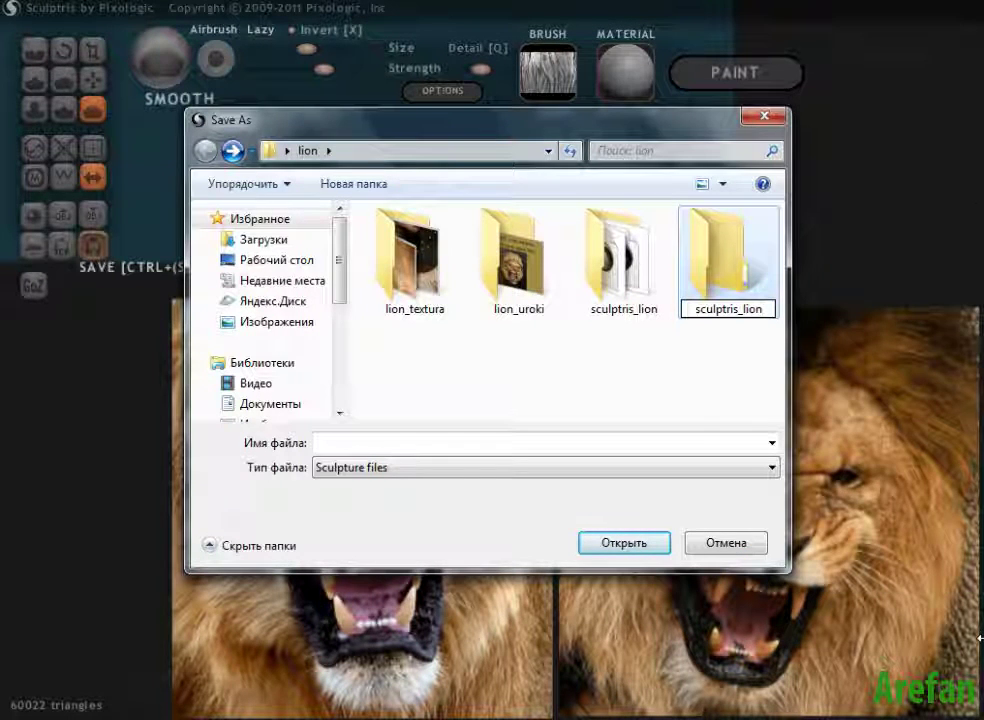
text(_3)
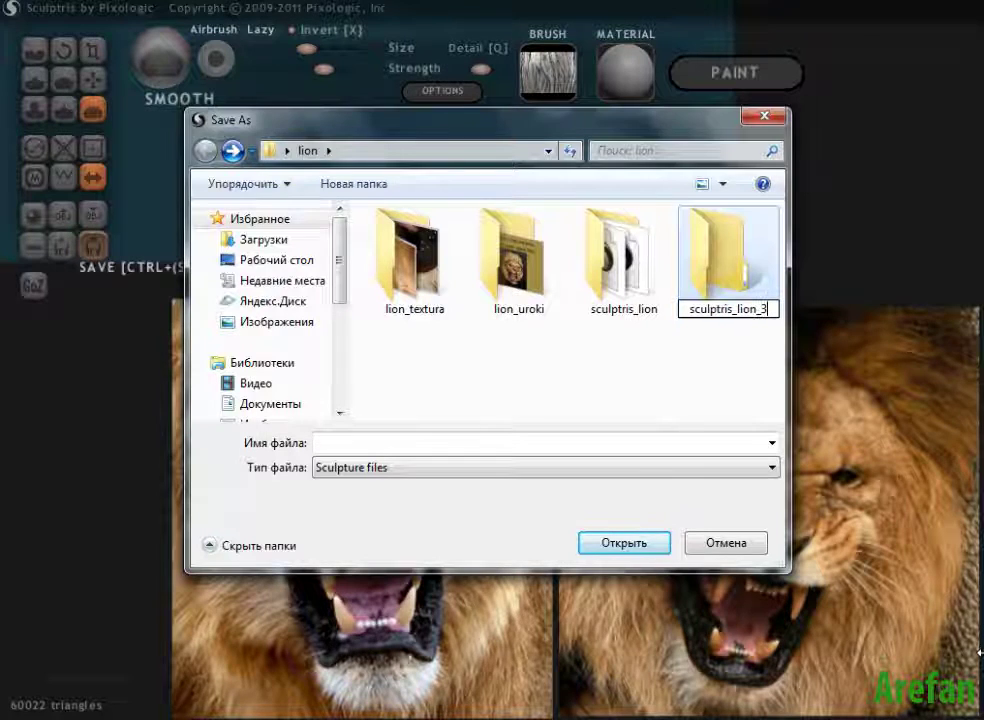
- Save the sculpture as lion in the sculptris_lion_3 folder
click(705, 375)
double_click(705, 275)
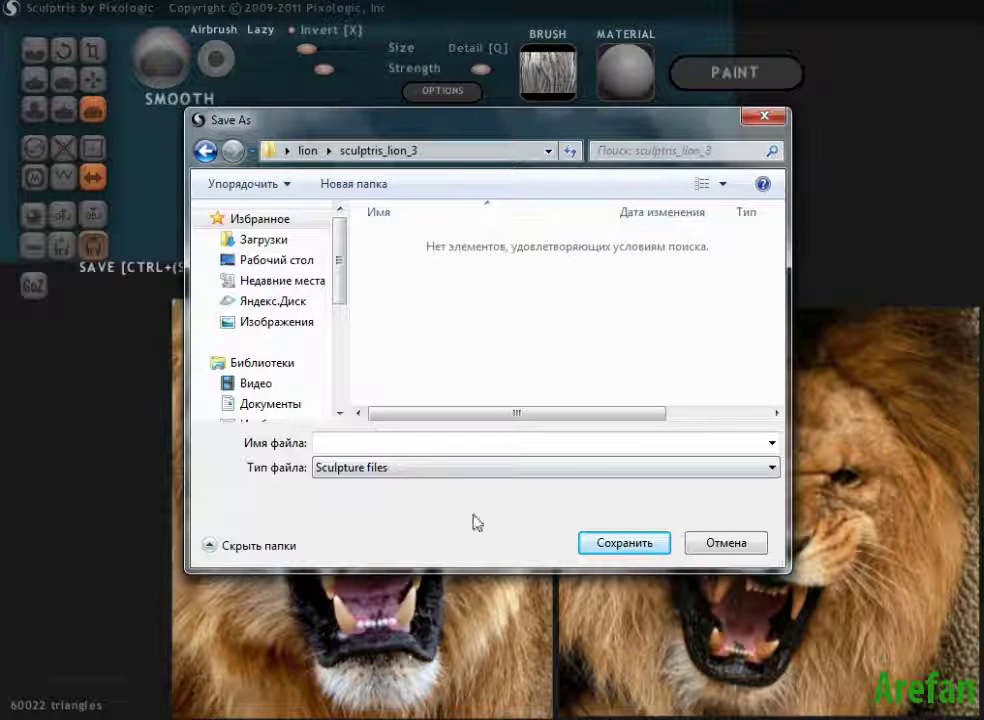
click(371, 442)
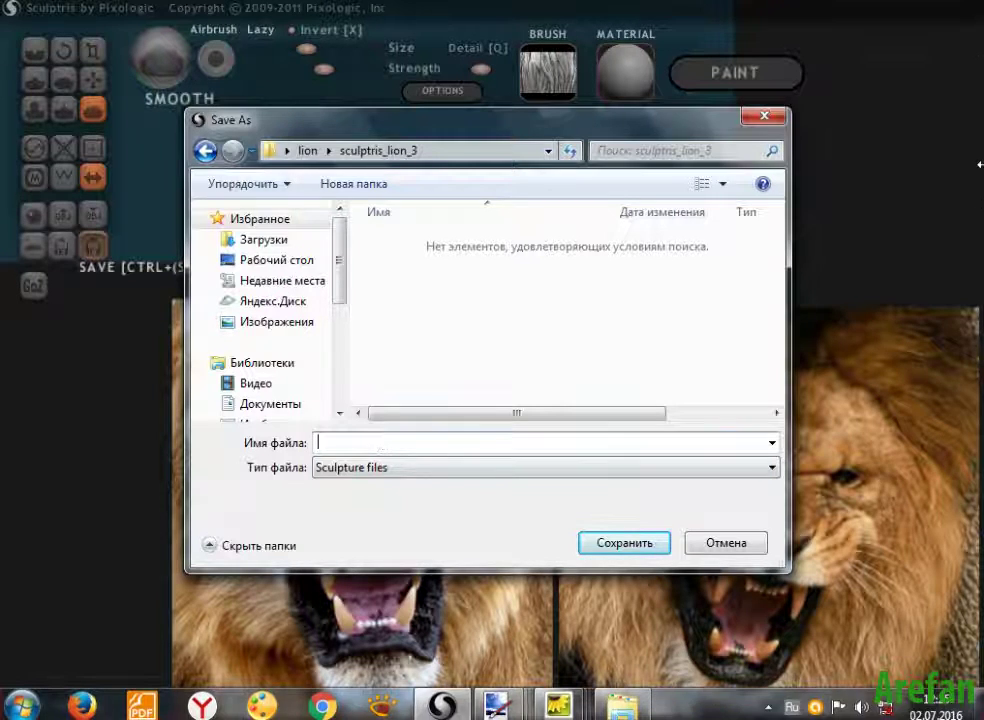
key(BackSpace)
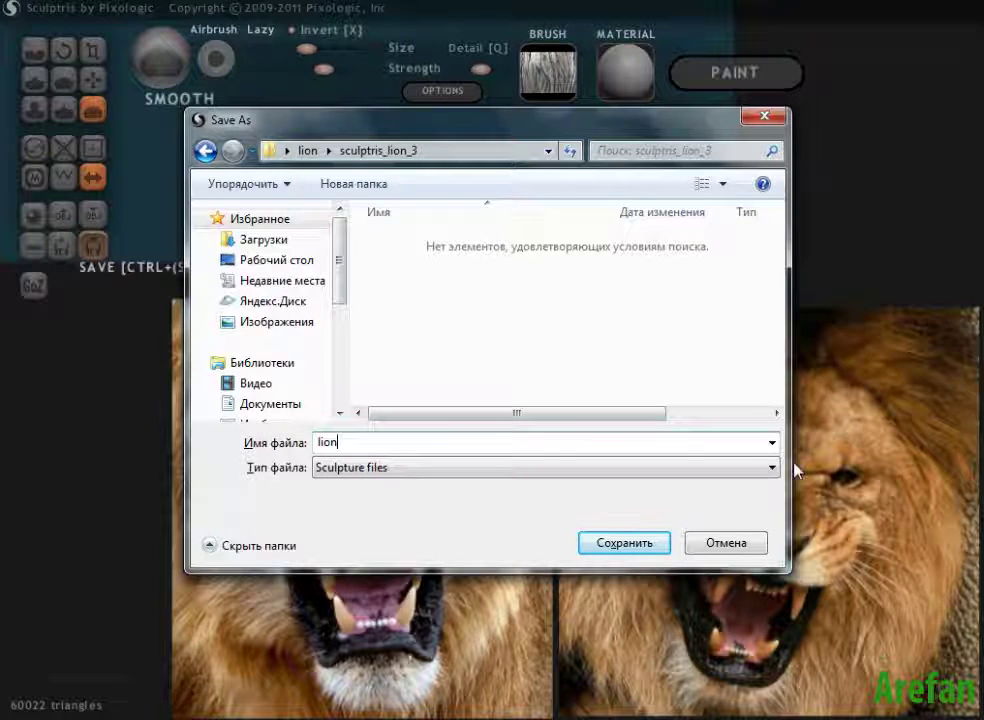
click(620, 544)
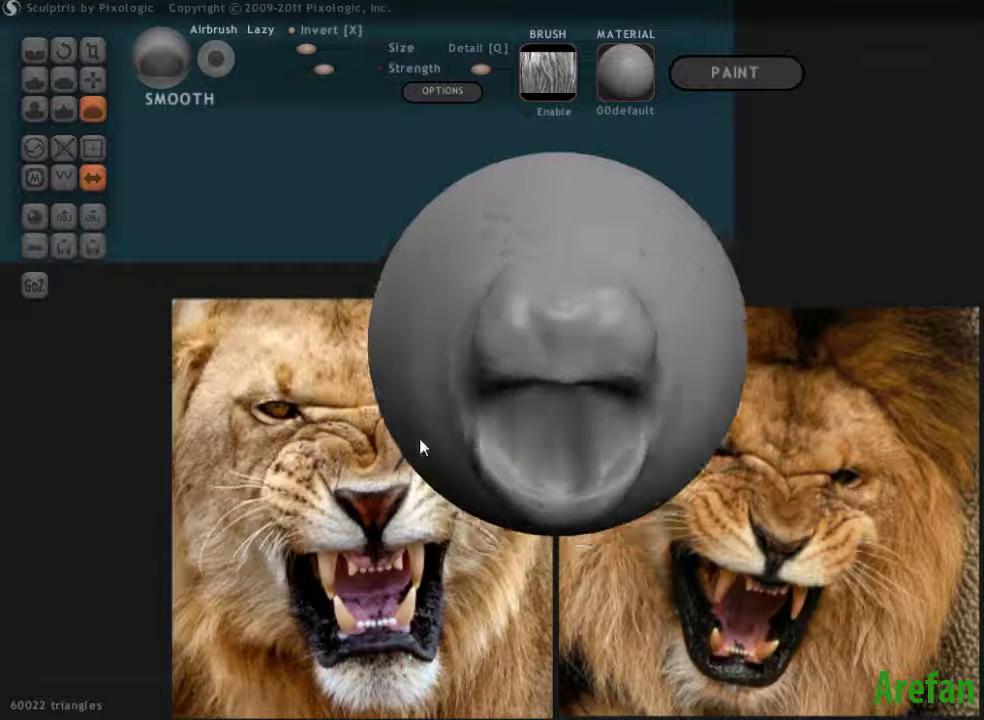
- Reshape the inner wall of the mouth cavity and the lower lip with the Grab tool
mouse_move(421, 447)
right_down()
mouse_move(367, 401)
mouse_move(390, 433)
mouse_move(435, 423)
mouse_move(420, 404)
mouse_move(415, 421)
mouse_move(428, 420)
mouse_move(406, 408)
mouse_move(479, 450)
mouse_move(541, 423)
mouse_move(549, 356)
mouse_move(492, 476)
mouse_move(316, 289)
right_up()
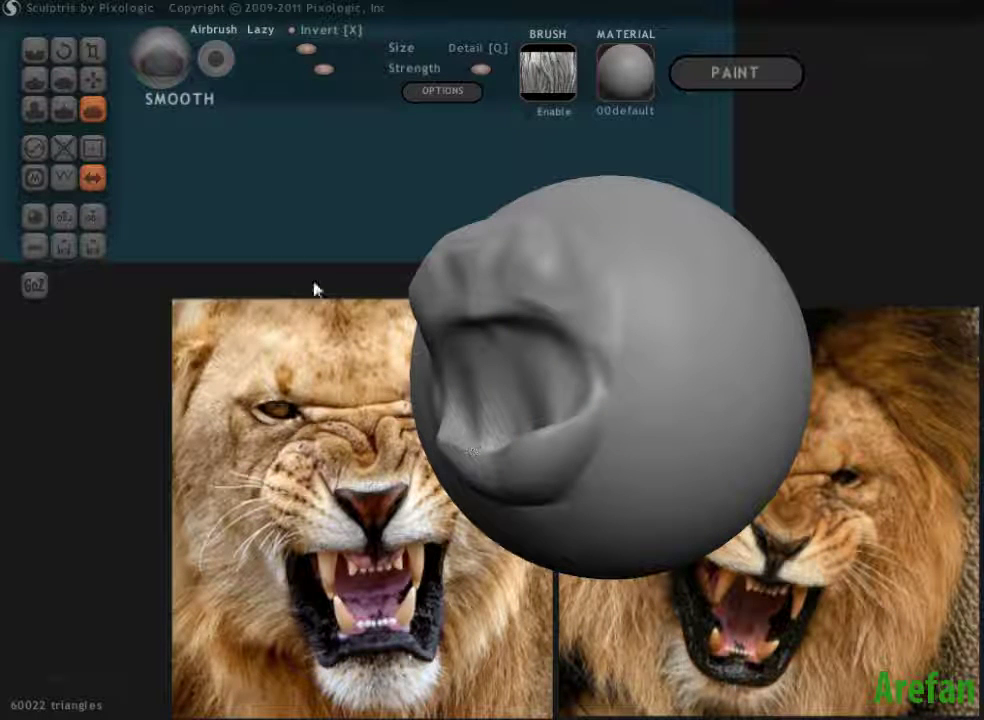
click(92, 79)
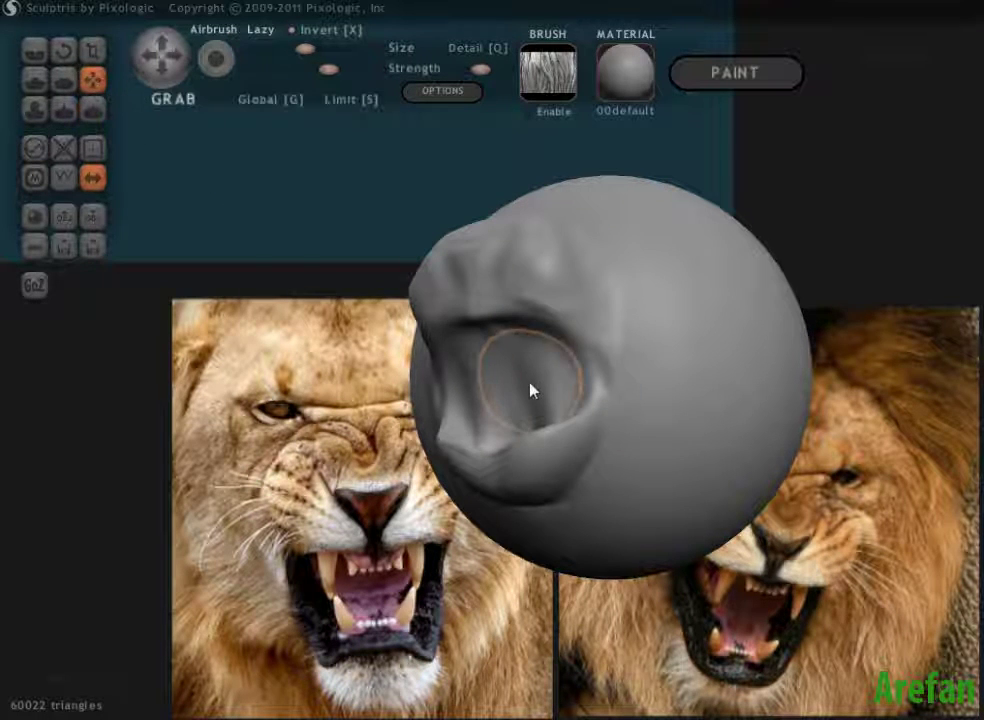
mouse_move(531, 390)
mouse_down()
mouse_move(537, 282)
mouse_move(542, 378)
mouse_up()
mouse_move(542, 378)
right_down()
mouse_move(517, 414)
mouse_move(439, 389)
right_up()
drag(439, 389, 433, 417)
mouse_move(501, 411)
mouse_down()
mouse_move(463, 482)
mouse_move(440, 494)
mouse_up()
mouse_move(440, 494)
right_down()
mouse_move(617, 437)
mouse_move(604, 485)
mouse_move(531, 461)
right_up()
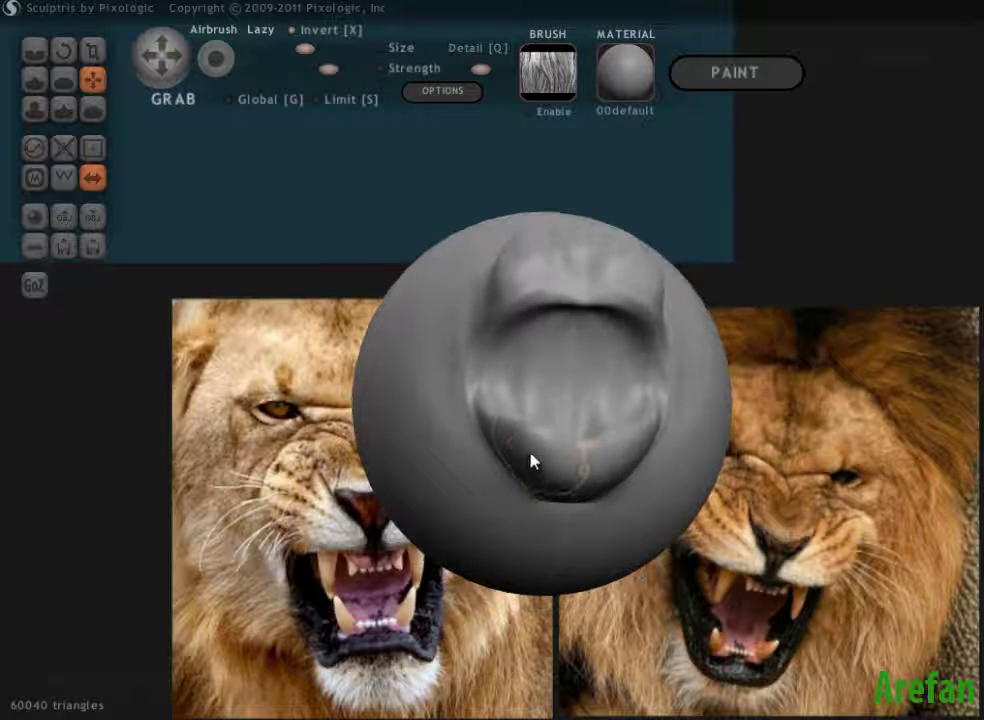
- Try to pull the lower jaw farther down with Grab and compare it with the lion reference
drag(531, 461, 510, 536)
mouse_move(510, 536)
right_down()
mouse_move(520, 580)
mouse_move(547, 552)
mouse_move(553, 455)
mouse_move(441, 503)
mouse_move(265, 401)
mouse_move(385, 592)
mouse_move(420, 590)
mouse_move(380, 592)
mouse_move(404, 604)
mouse_move(391, 591)
mouse_move(356, 598)
mouse_move(301, 422)
right_up()
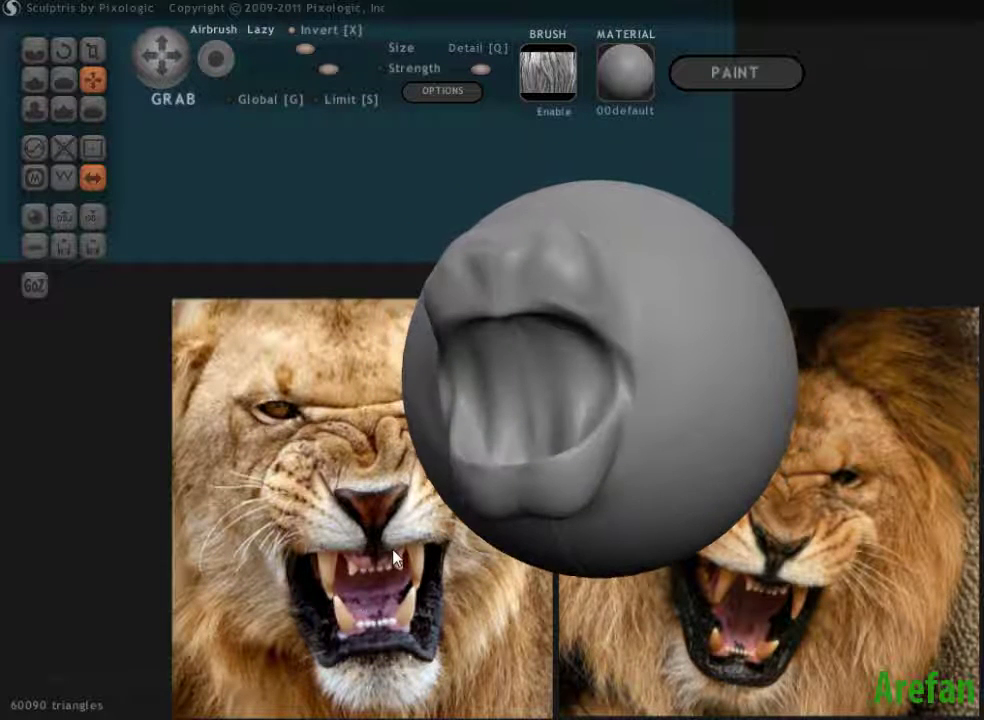
scroll(196, 365, down, 2)
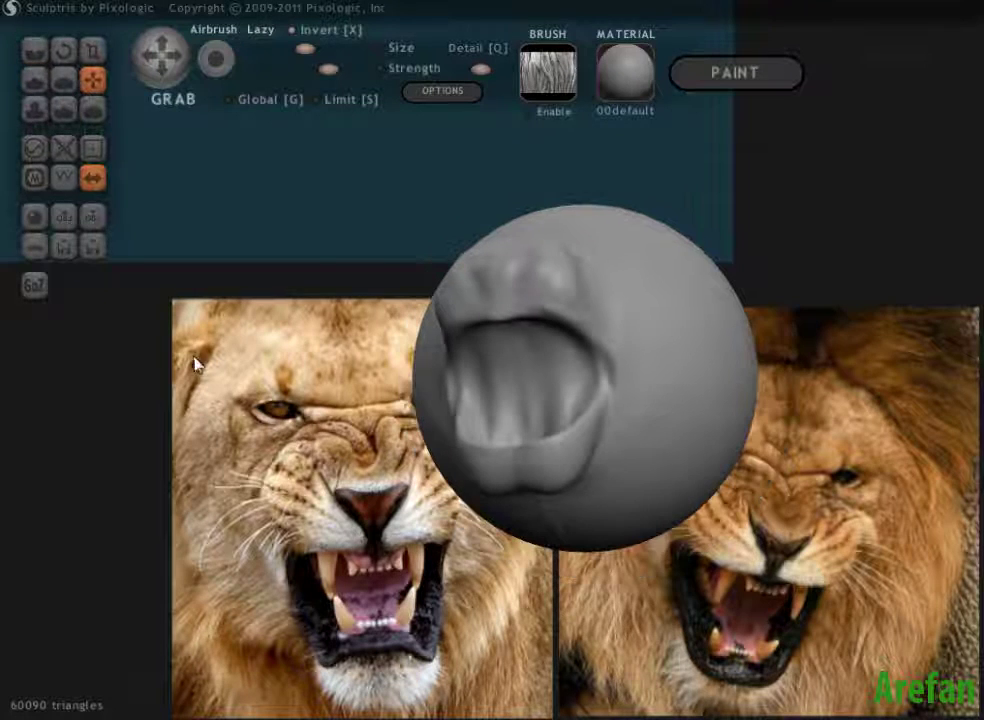
right_drag(872, 48, 855, 40)
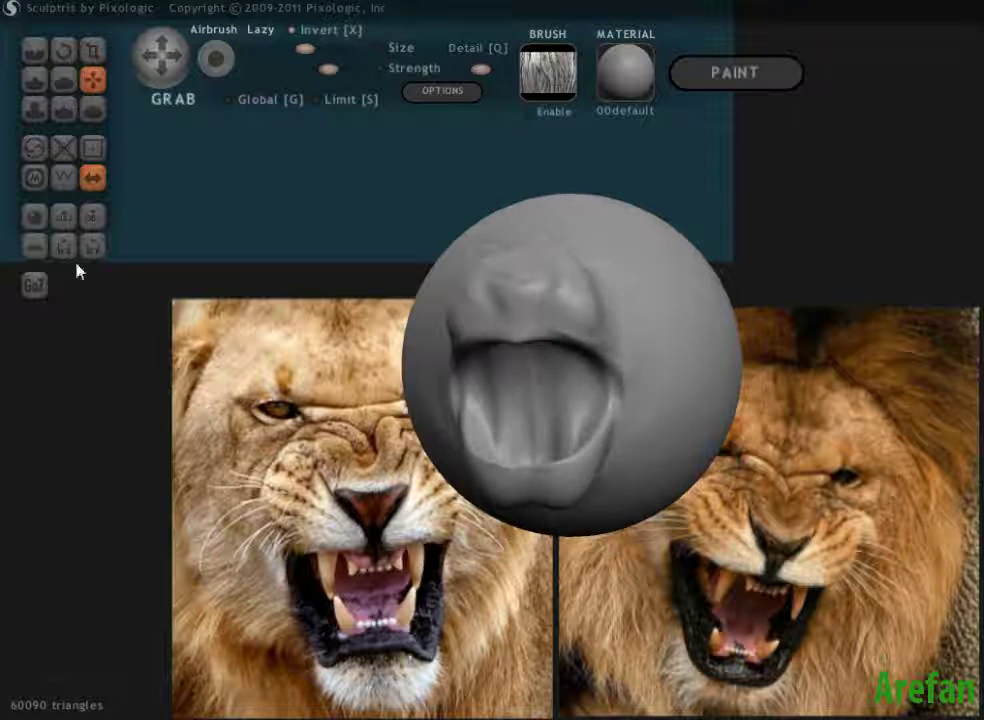
- Try to shape the cheek beside the muzzle and mouth corner using the Draw brush with Clay on
click(33, 86)
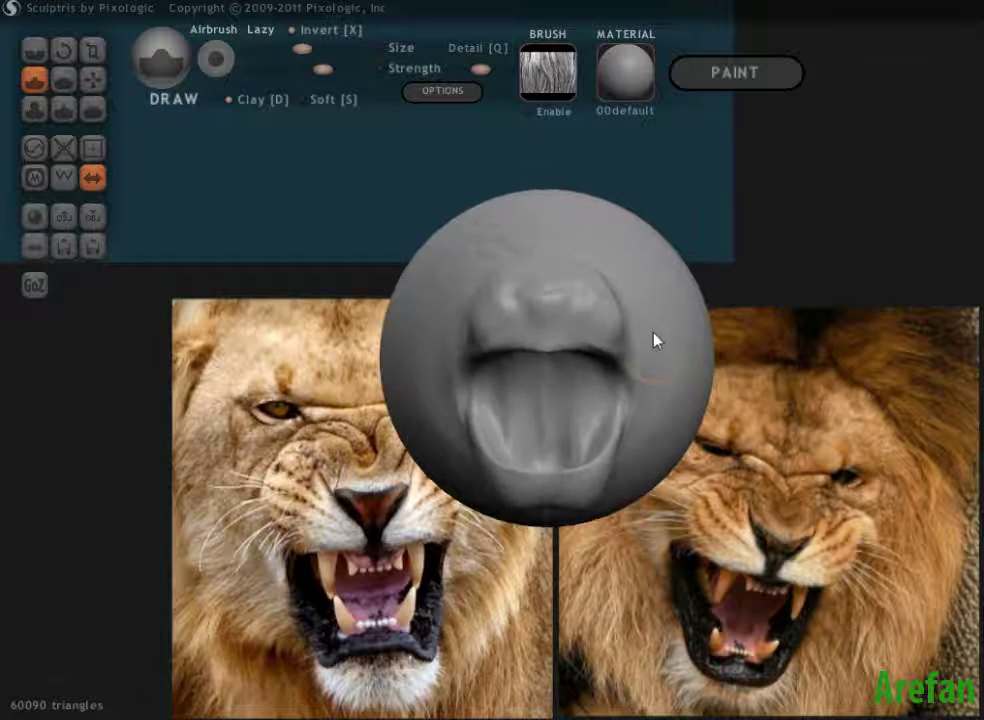
mouse_move(584, 325)
right_down()
mouse_move(557, 335)
mouse_move(639, 378)
right_up()
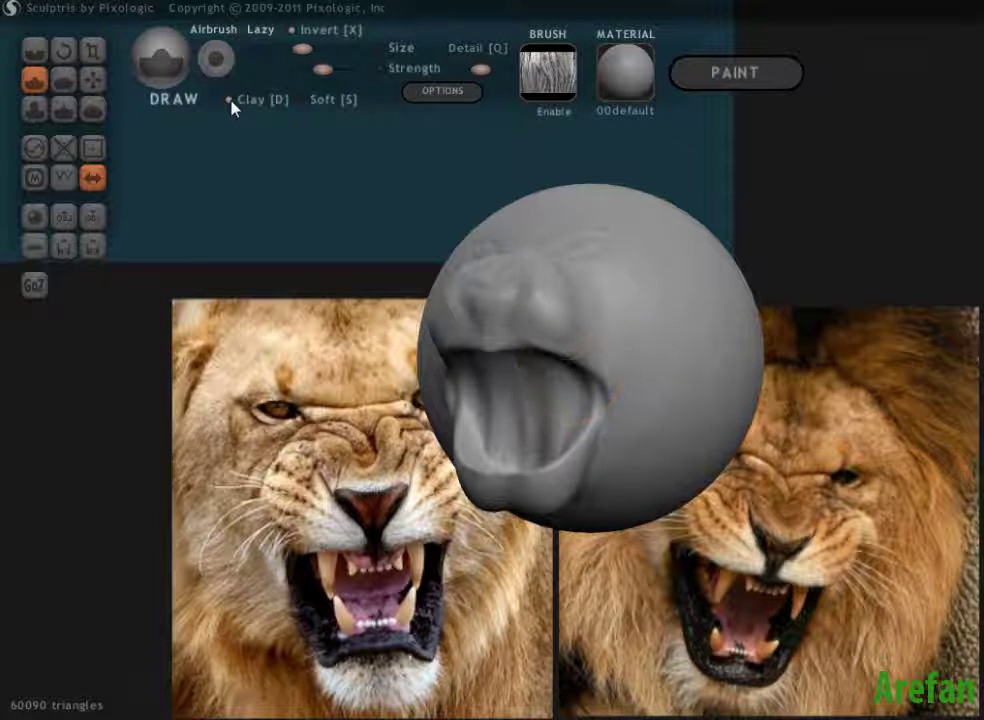
mouse_move(334, 428)
right_down()
mouse_move(343, 435)
mouse_move(336, 422)
mouse_move(340, 433)
mouse_move(348, 376)
mouse_move(345, 389)
mouse_move(369, 378)
mouse_move(319, 431)
mouse_move(549, 411)
right_up()
mouse_move(549, 411)
mouse_down()
mouse_move(576, 366)
mouse_move(586, 320)
mouse_move(615, 380)
mouse_up()
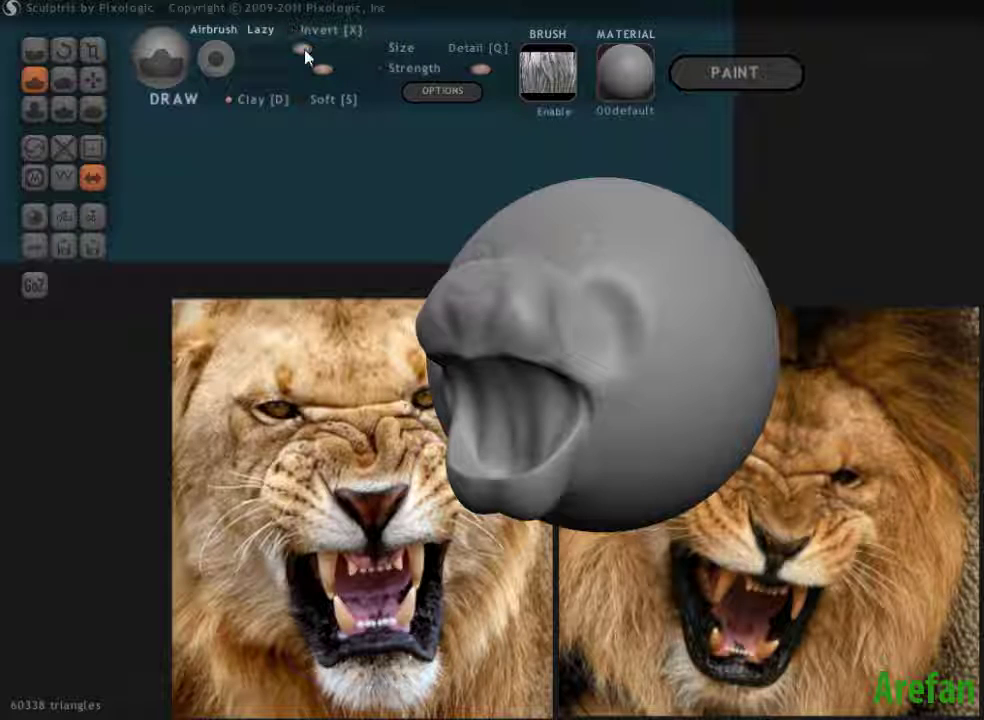
drag(568, 392, 597, 371)
- Undo the Draw strokes beside the muzzle and the last Grab pull on the lower jaw
key(ctrl+z)
key(ctrl+z)
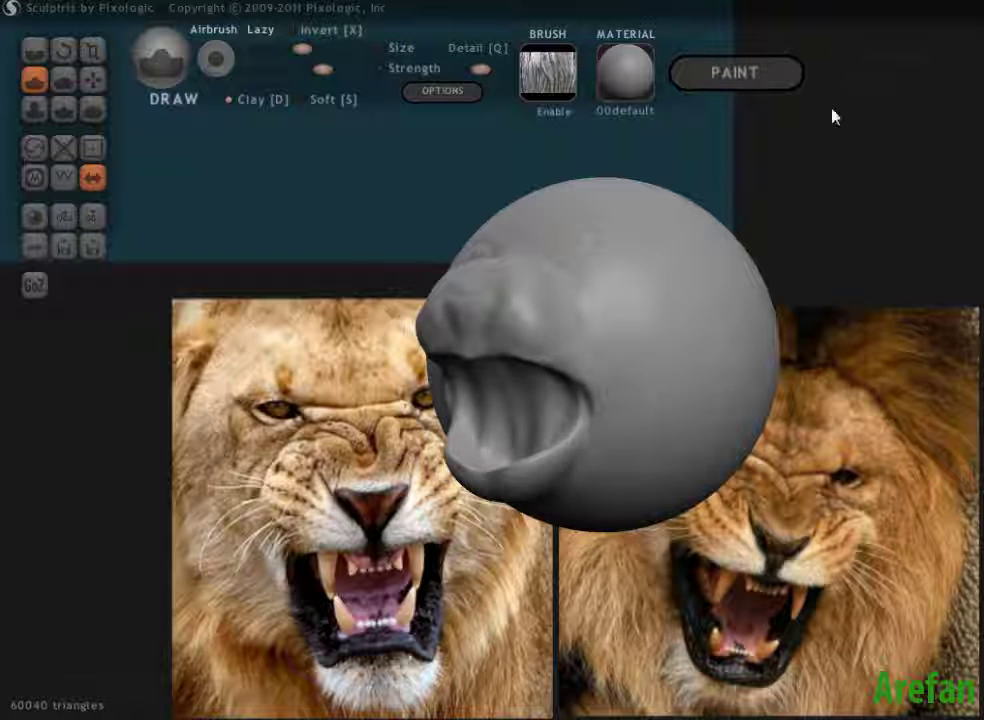
mouse_move(797, 204)
mouse_down()
mouse_move(837, 160)
mouse_move(828, 158)
mouse_up()
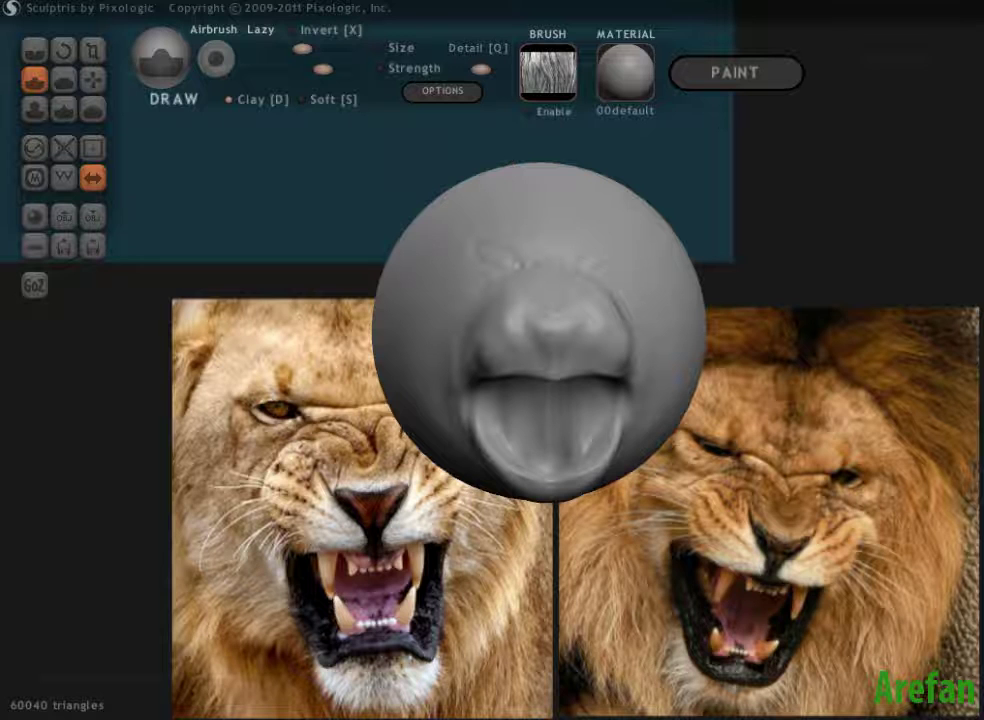
key(ctrl+z)
key(ctrl+z)
key(ctrl+z)
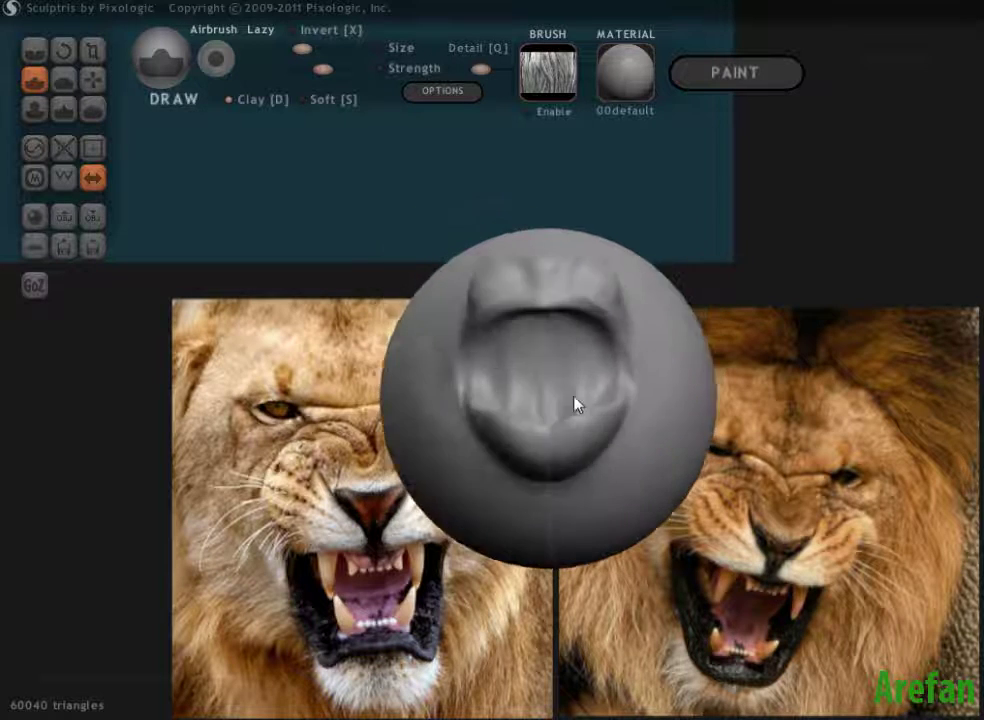
key(ctrl+z)
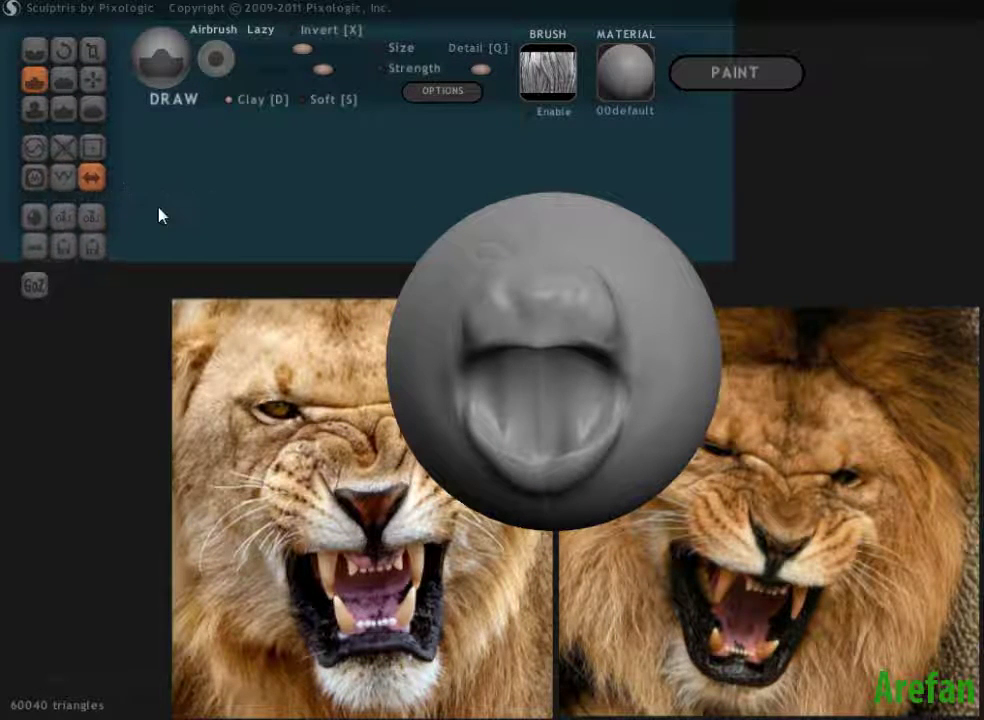
- Show the wireframe and build up the cheek between the muzzle and mouth corner with the Draw brush
click(60, 178)
right_drag(505, 457, 512, 395)
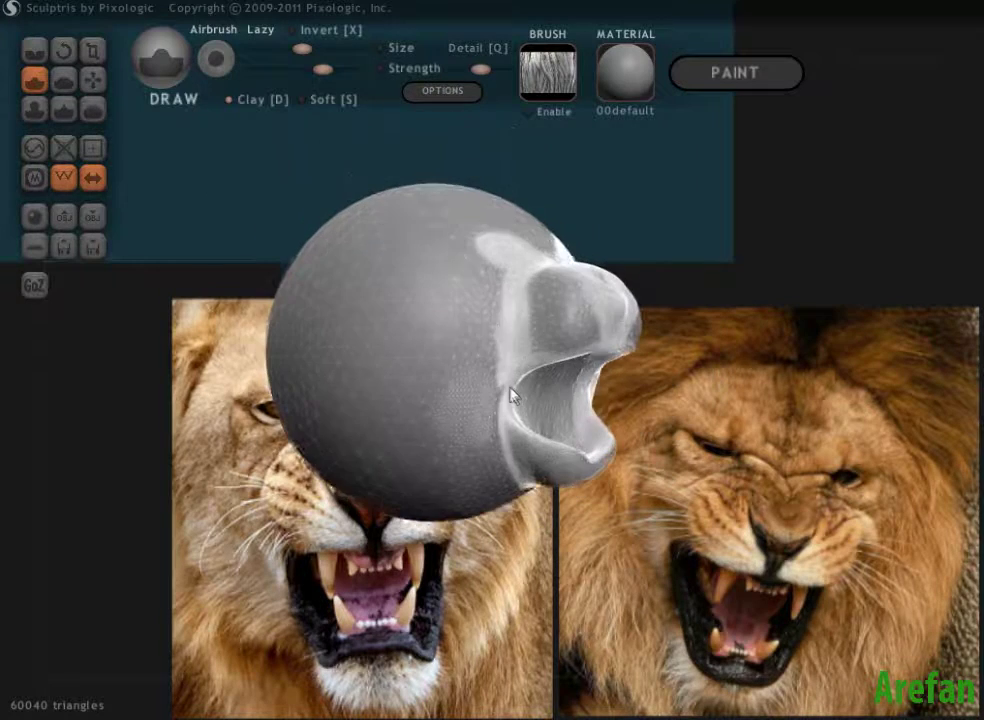
mouse_move(496, 367)
mouse_down()
mouse_move(513, 302)
mouse_move(509, 347)
mouse_up()
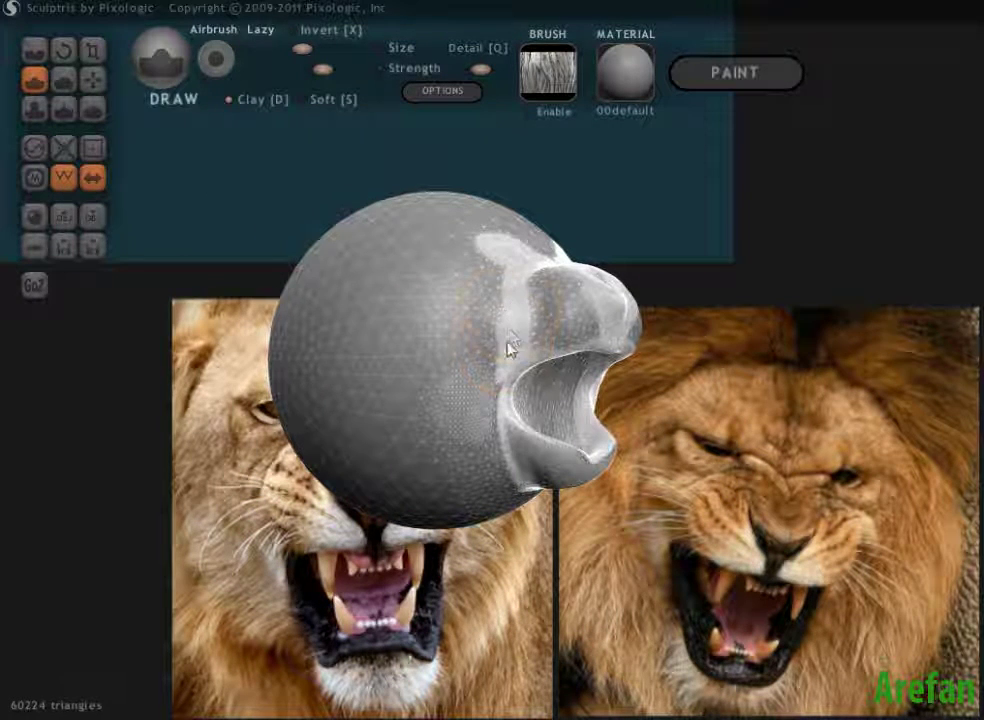
right_drag(320, 320, 160, 260)
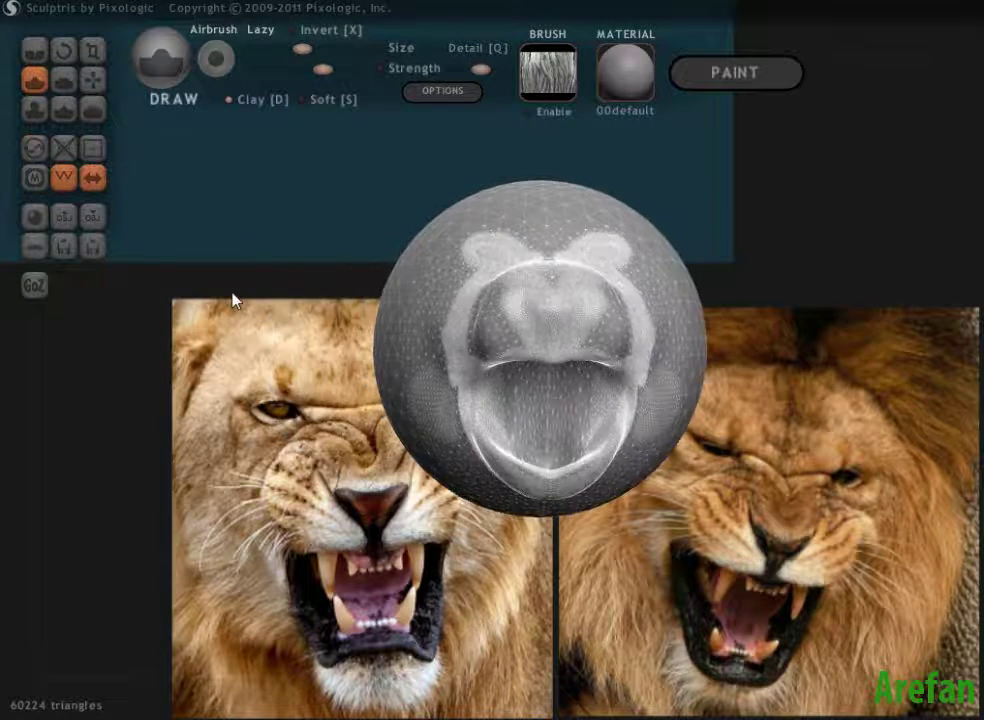
- Thin out the dense mesh beside the muzzle with the Reduce Brush
click(35, 149)
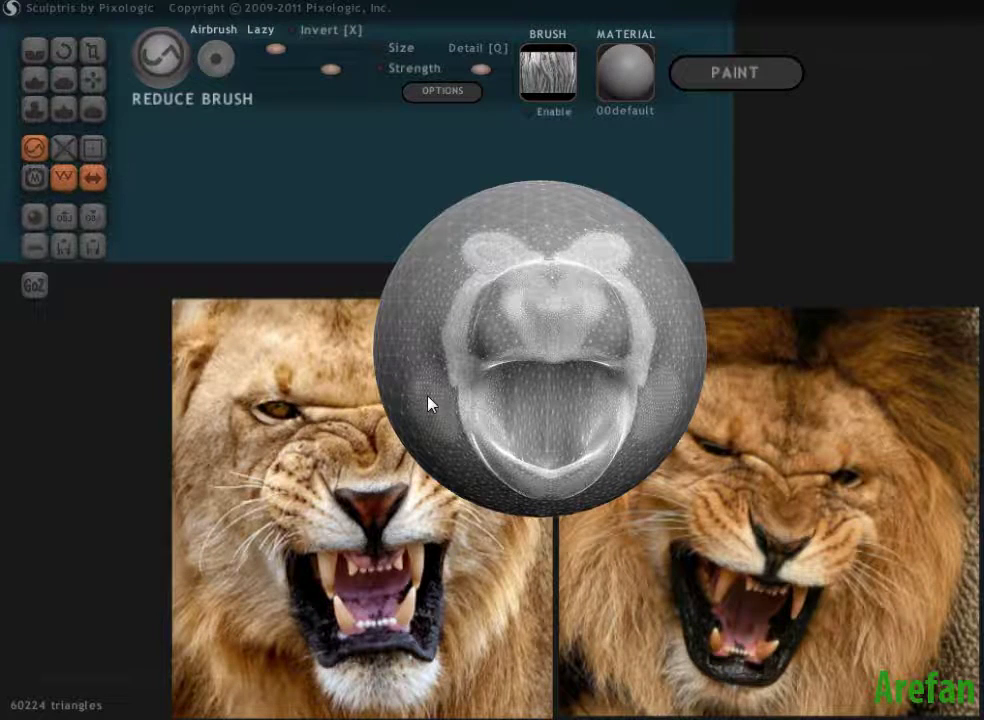
mouse_move(428, 402)
right_down()
mouse_move(411, 408)
mouse_move(548, 410)
right_up()
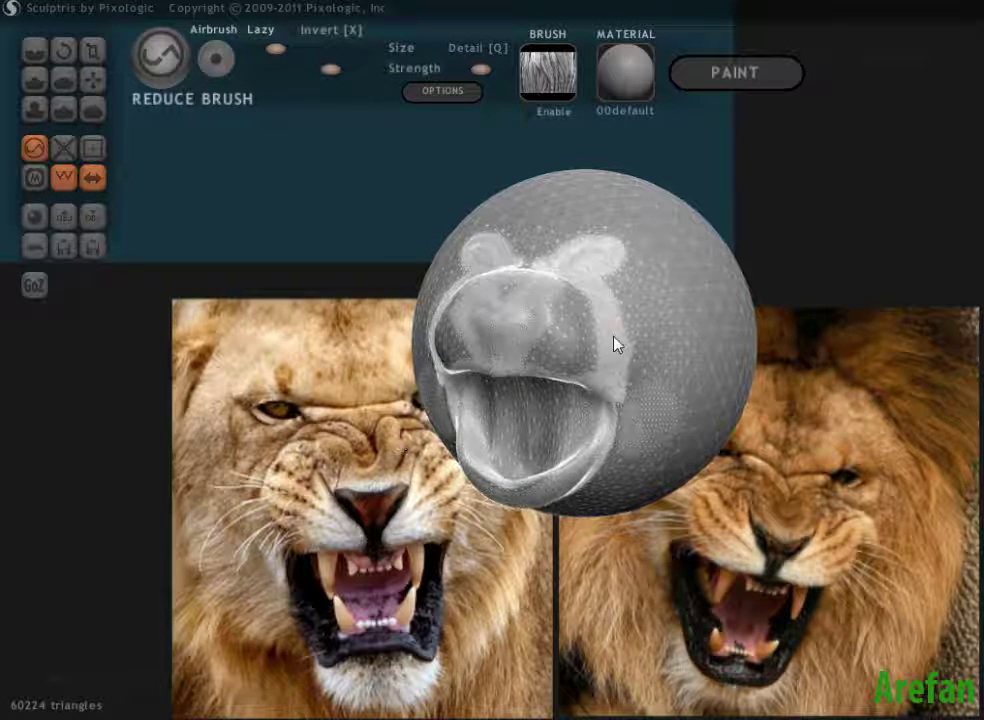